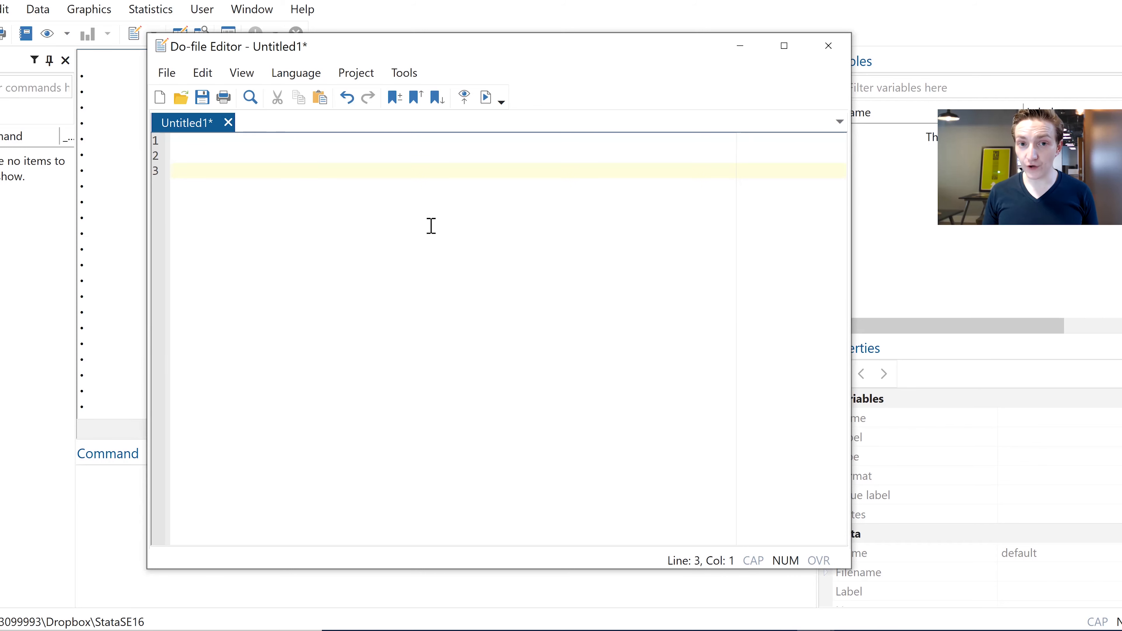
Add the line "sysuse auto" to the do-file and execute it to load the auto dataset
key(Return)
key(Return)
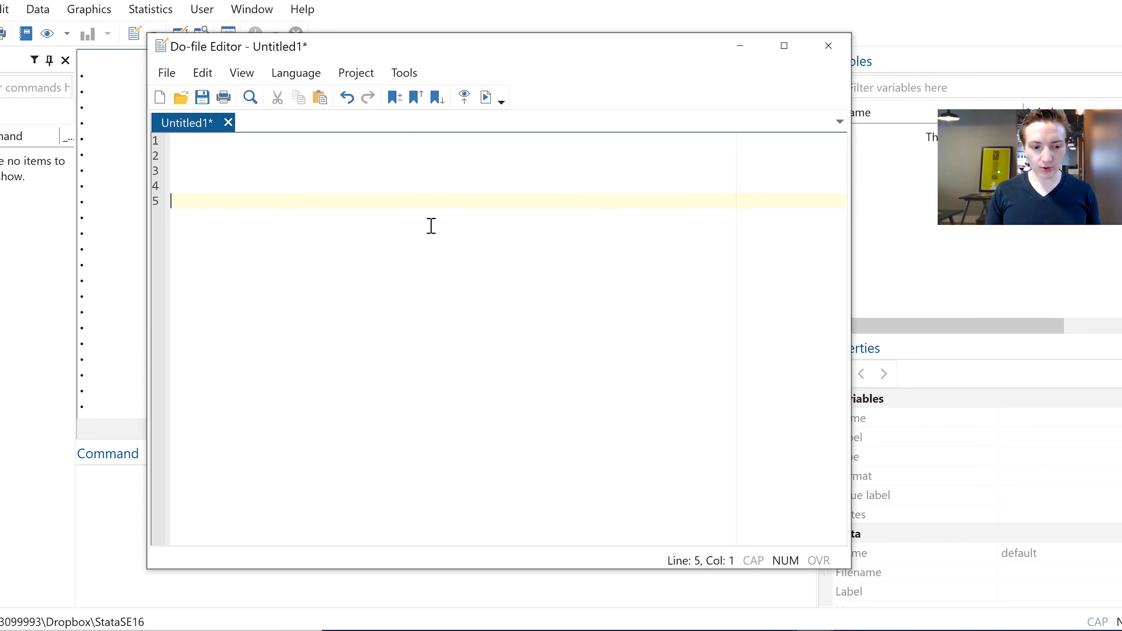
text(sysuse)
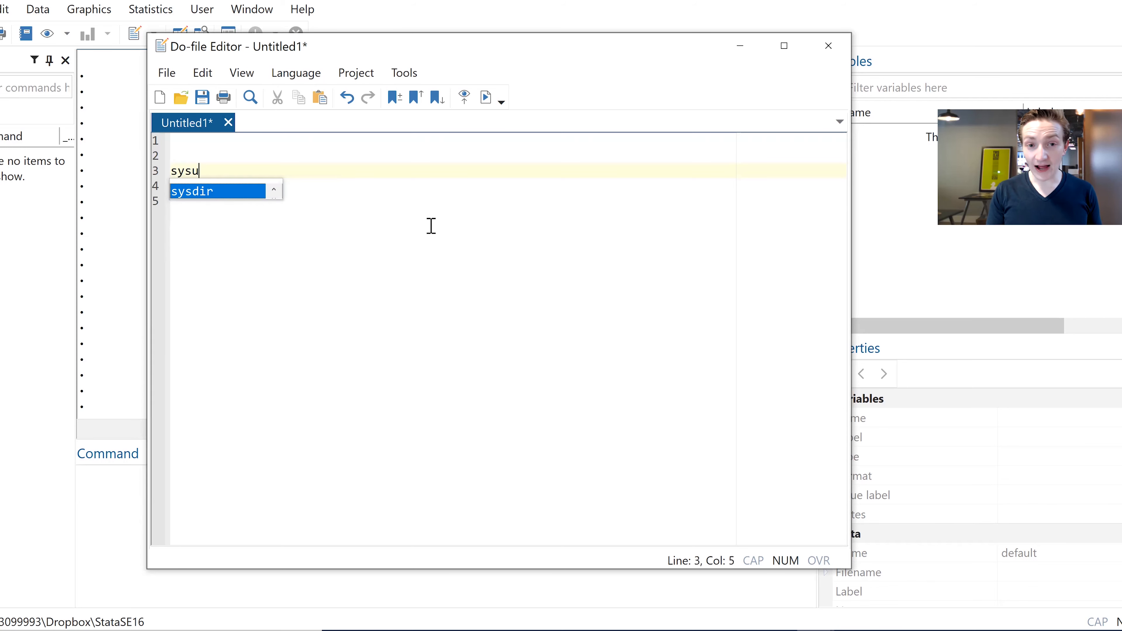
key(BackSpace)
key(BackSpace)
text(se )
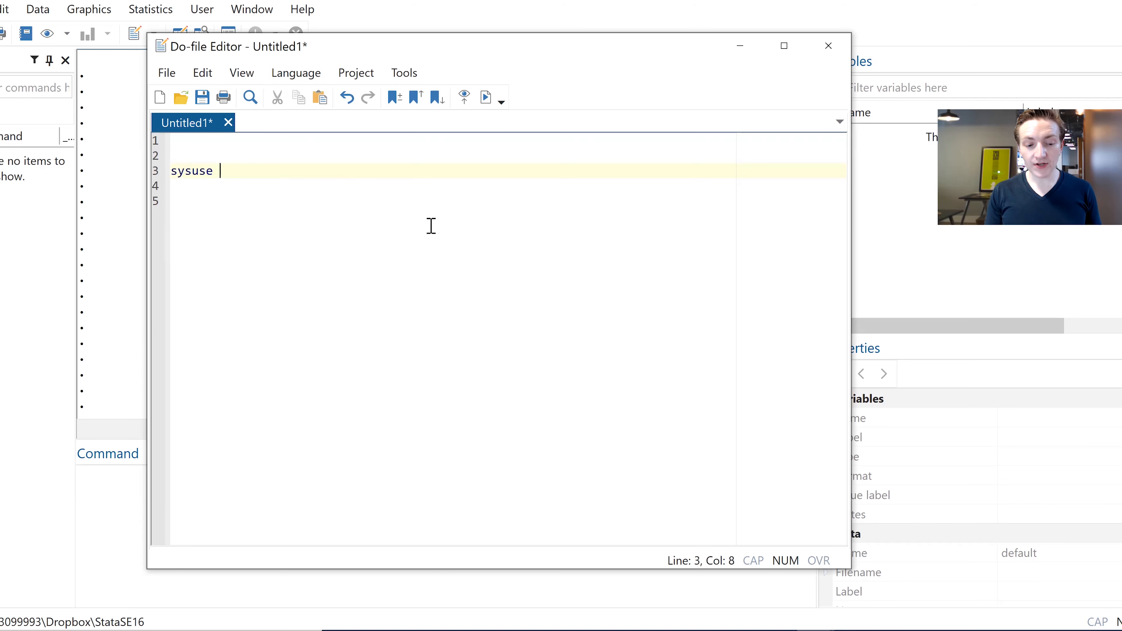
text(auto)
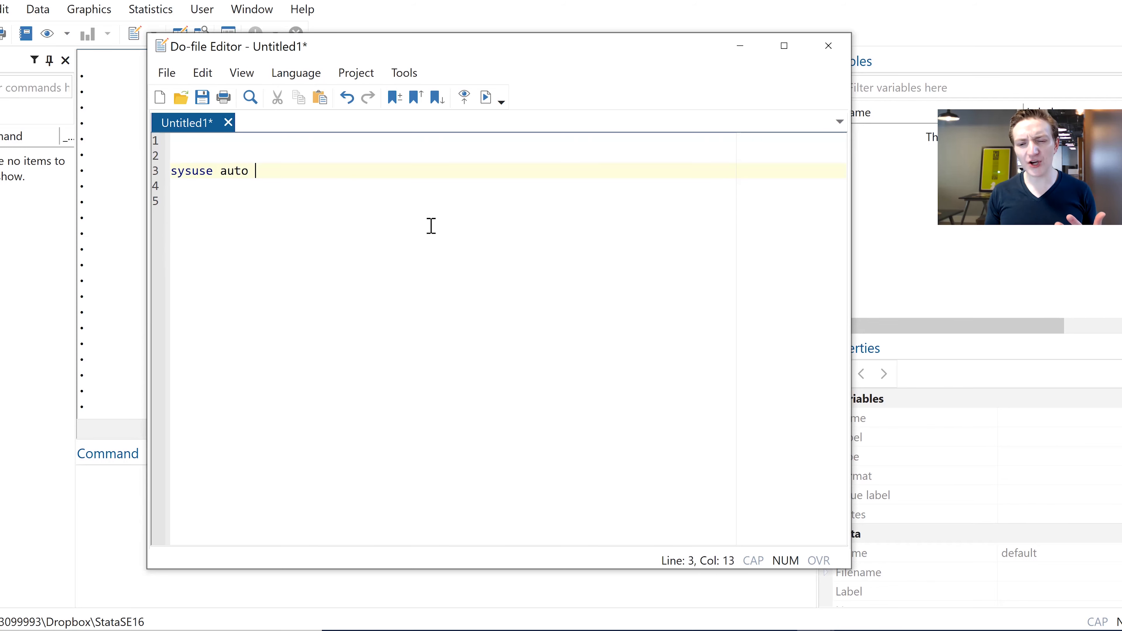
key(Return)
key(Return)
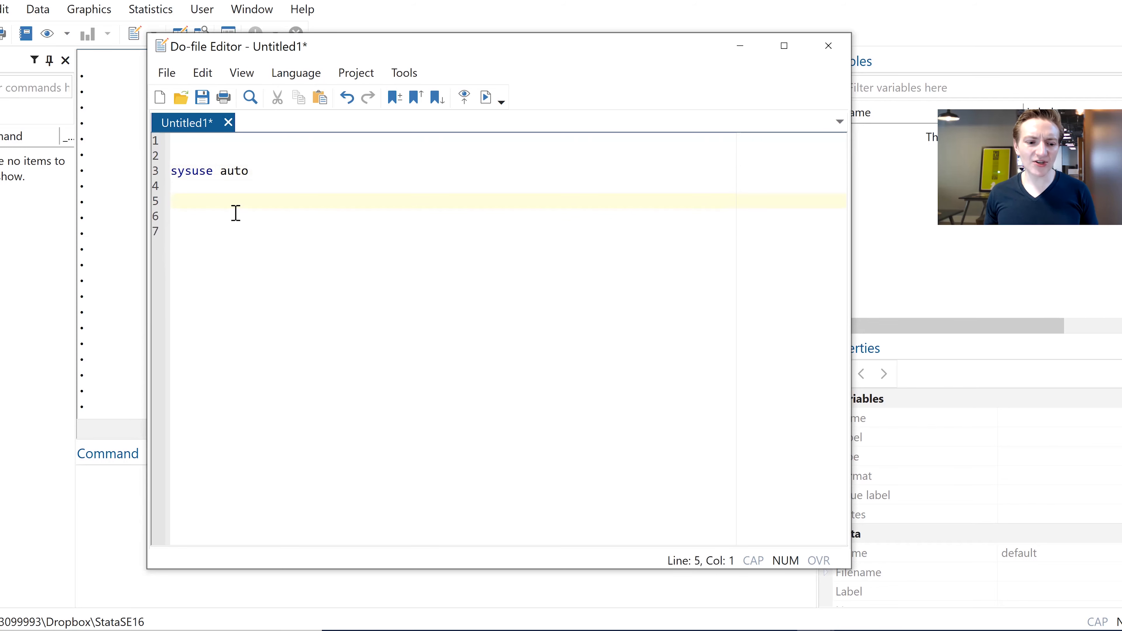
drag(235, 214, 168, 172)
click(487, 98)
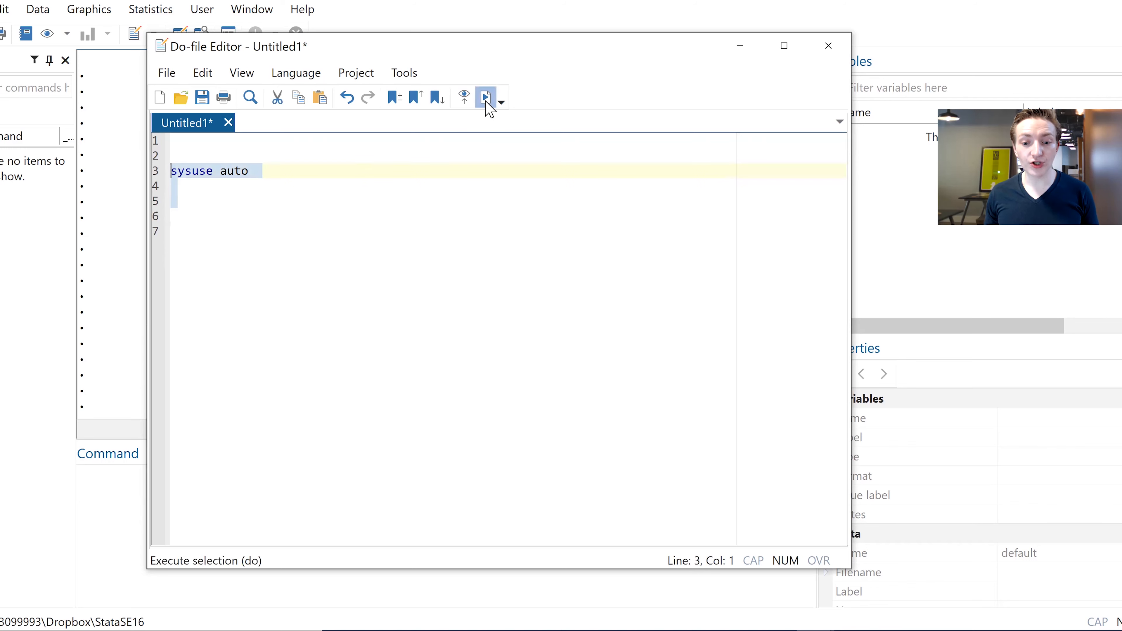
Run the browse command to open the auto dataset for viewing
click(134, 522)
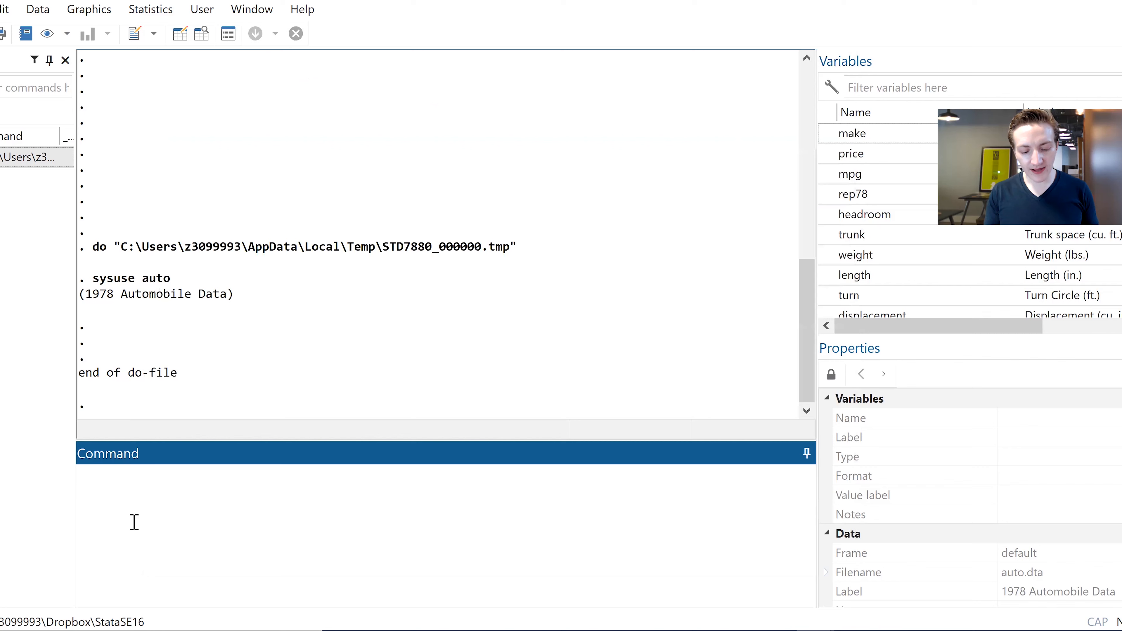
text(borwe)
key(BackSpace)
text(se)
key(Return)
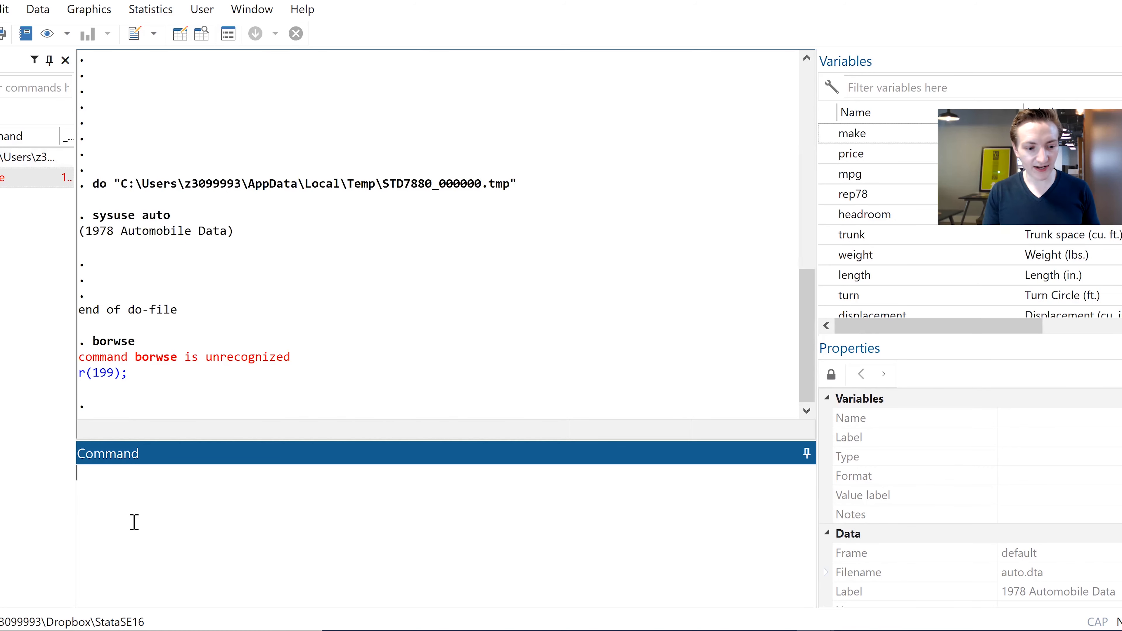
text(browse)
key(Escape)
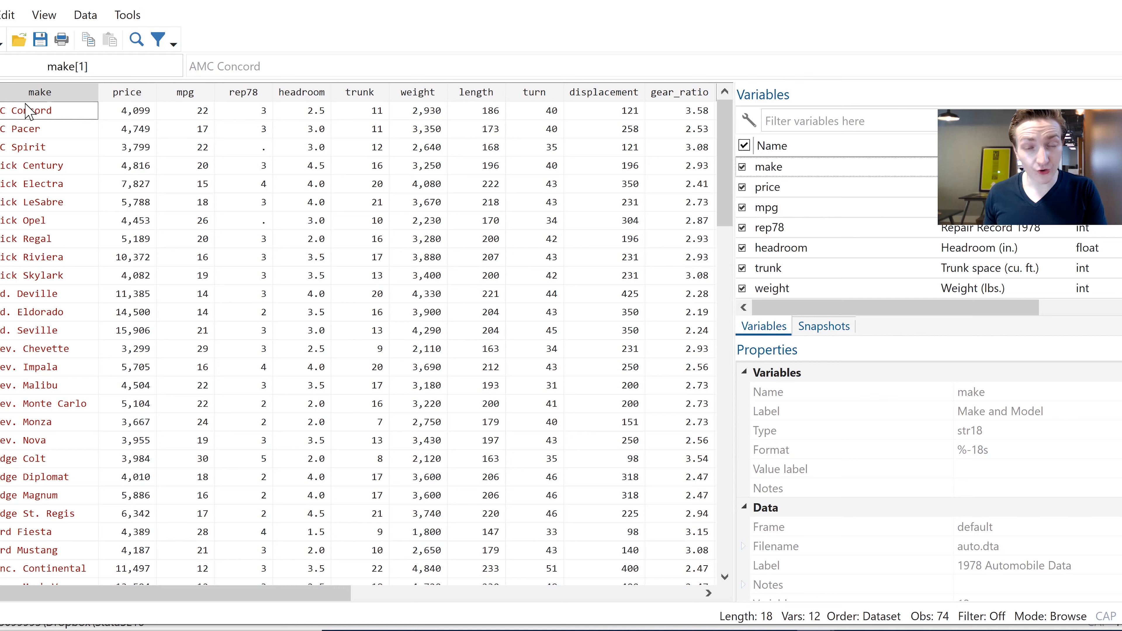
Examine the make, price and mpg columns, plus the weight, length and turn columns, in the data browser
click(40, 92)
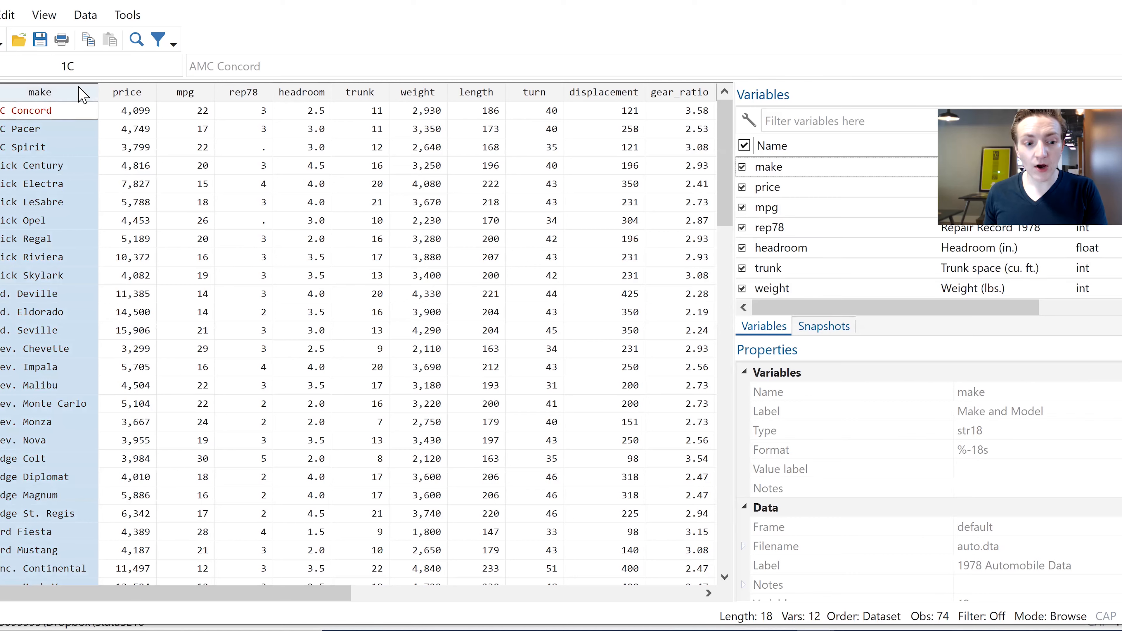
click(128, 93)
click(192, 90)
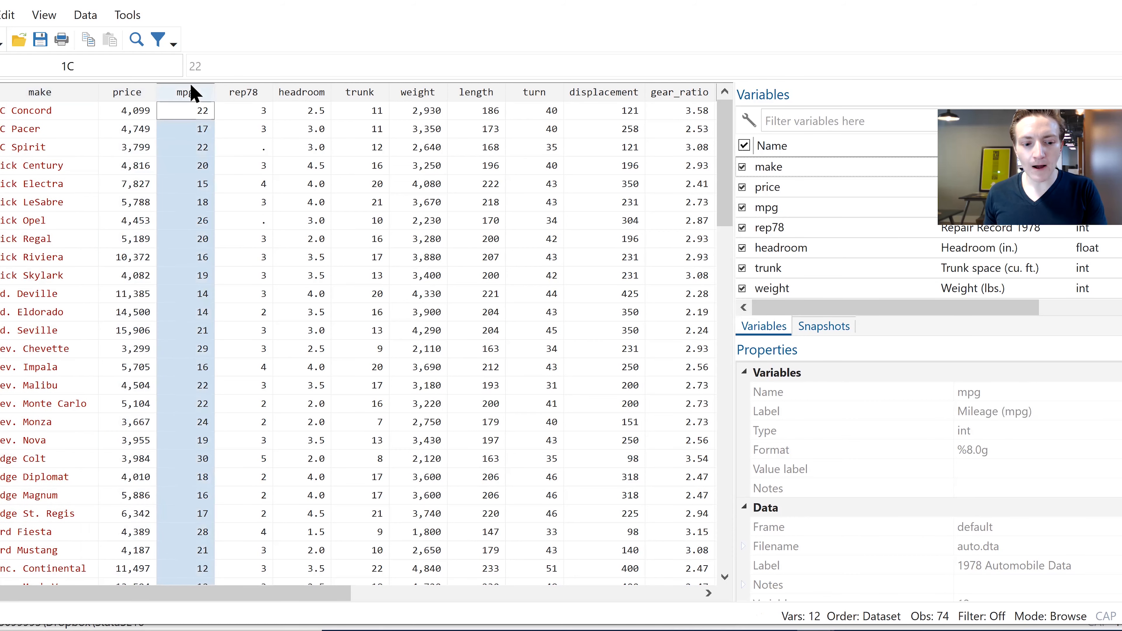
click(418, 92)
shift+click(464, 93)
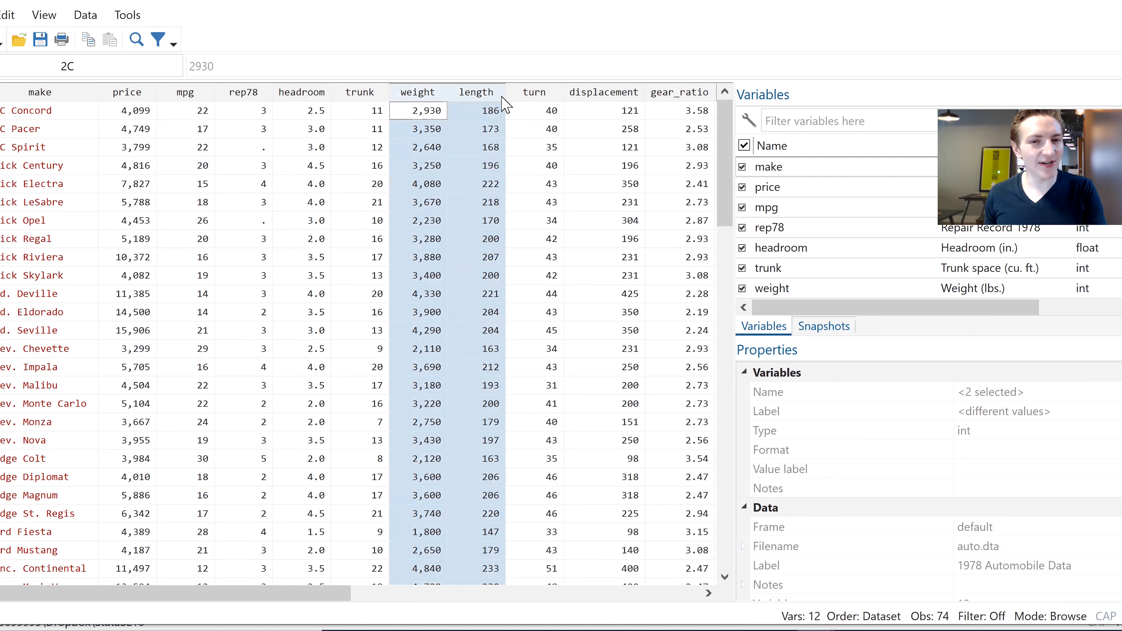
shift+click(513, 96)
Examine the remaining variables at the end of the dataset and select the foreign column
drag(317, 594, 451, 590)
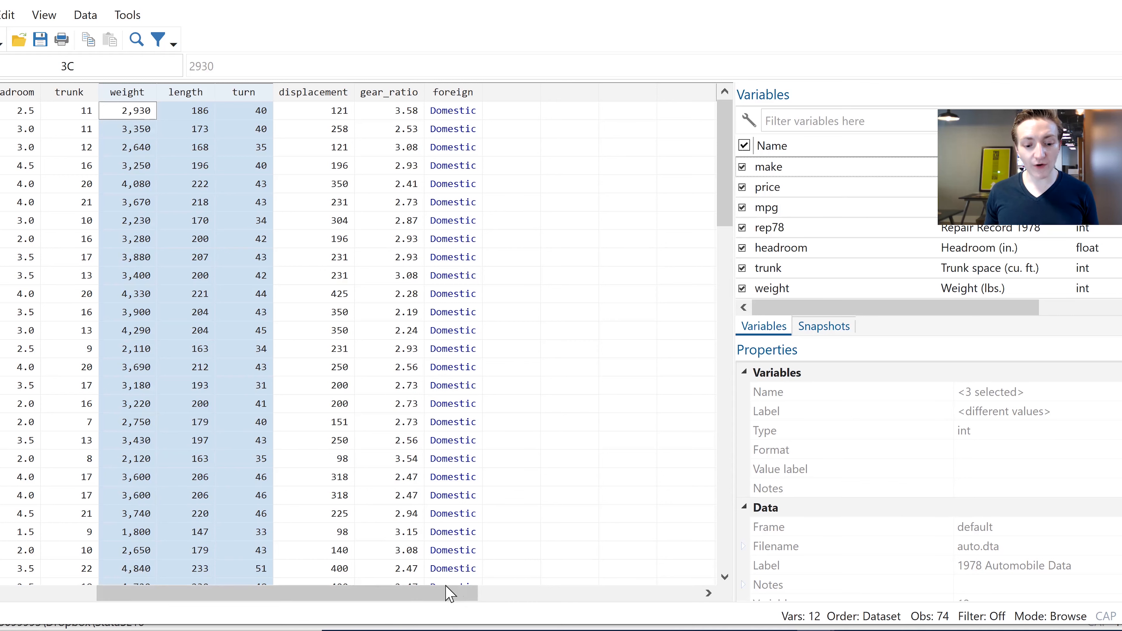
drag(408, 594, 208, 590)
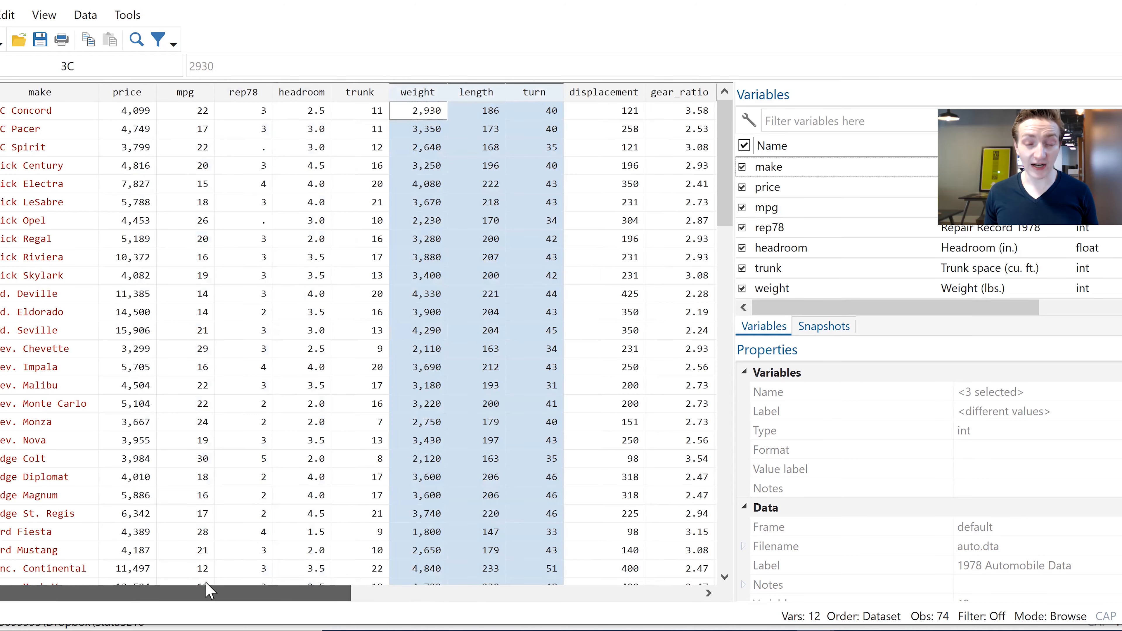
click(354, 592)
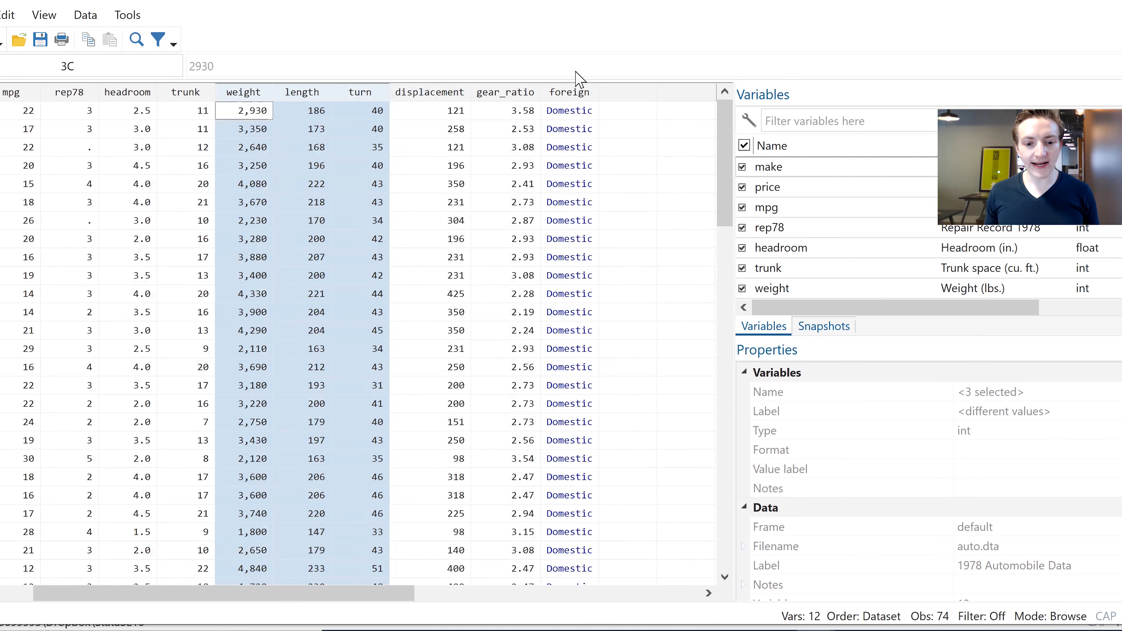
click(566, 93)
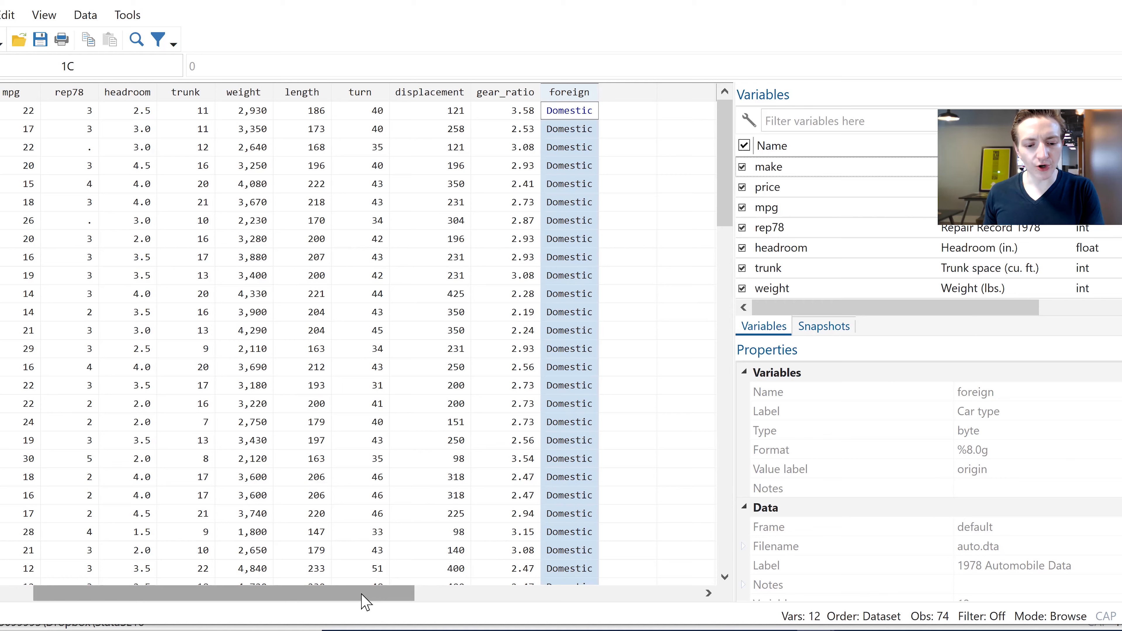
Inspect the price column and the weight column individually, and close the data browser
drag(364, 597, 238, 599)
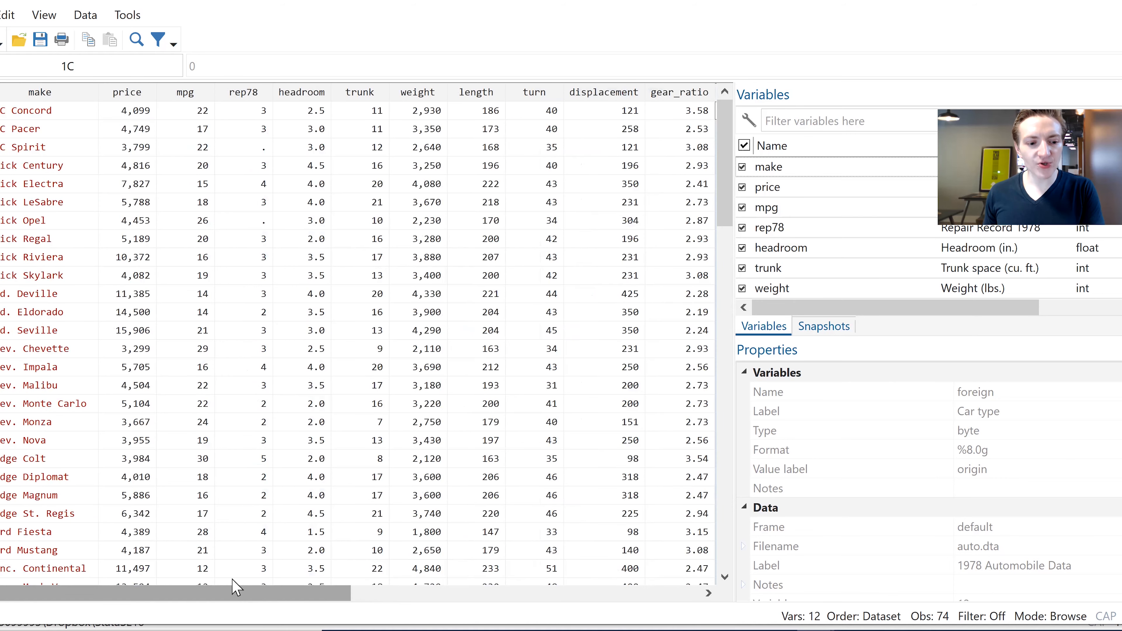
click(128, 92)
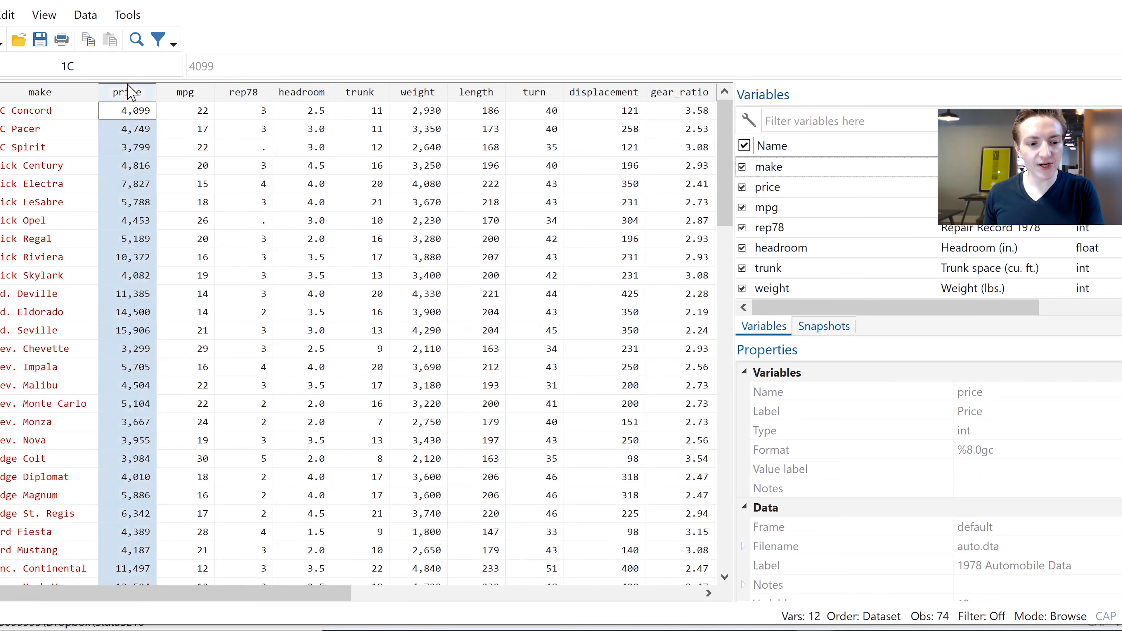
click(426, 92)
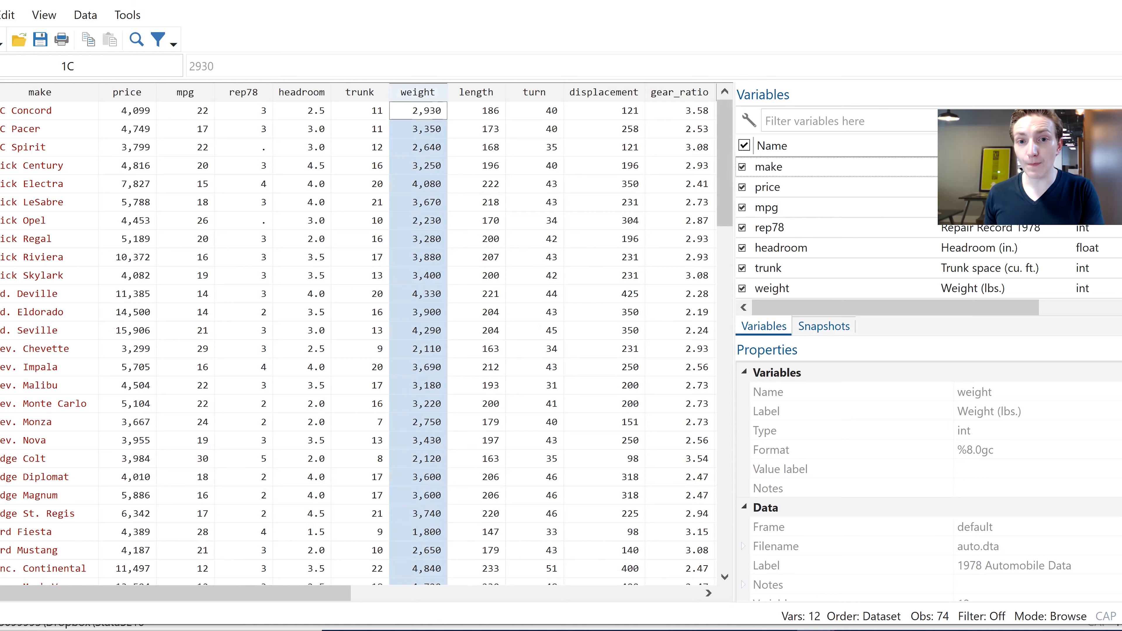
click(1120, 2)
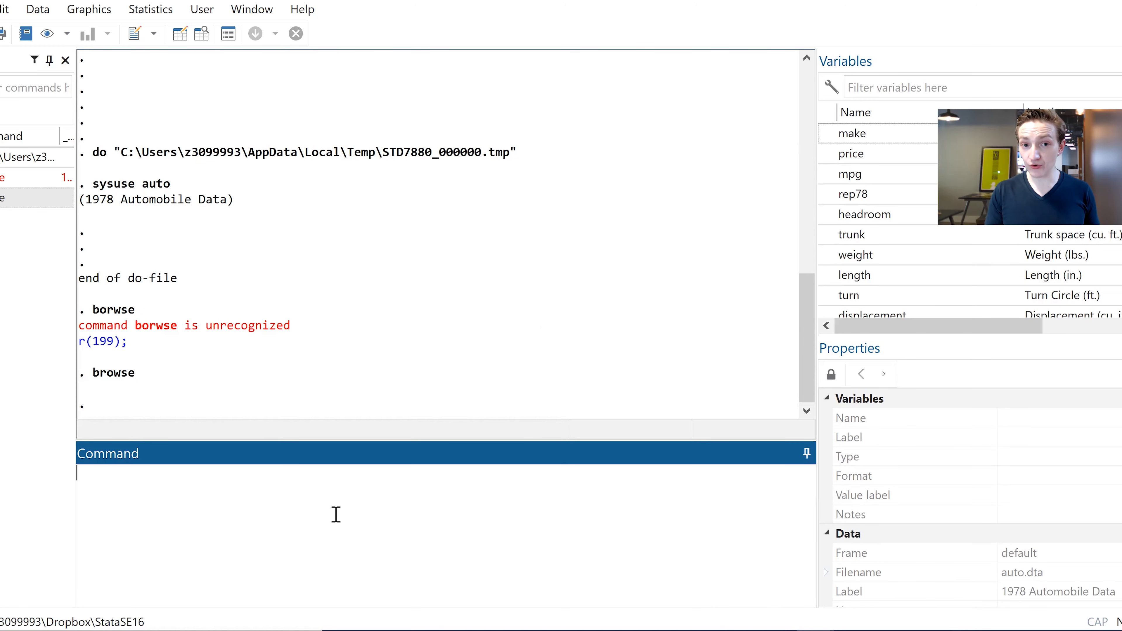
Plot a histogram of price with the histogram command, examine its distribution and close the graph
text(histogram )
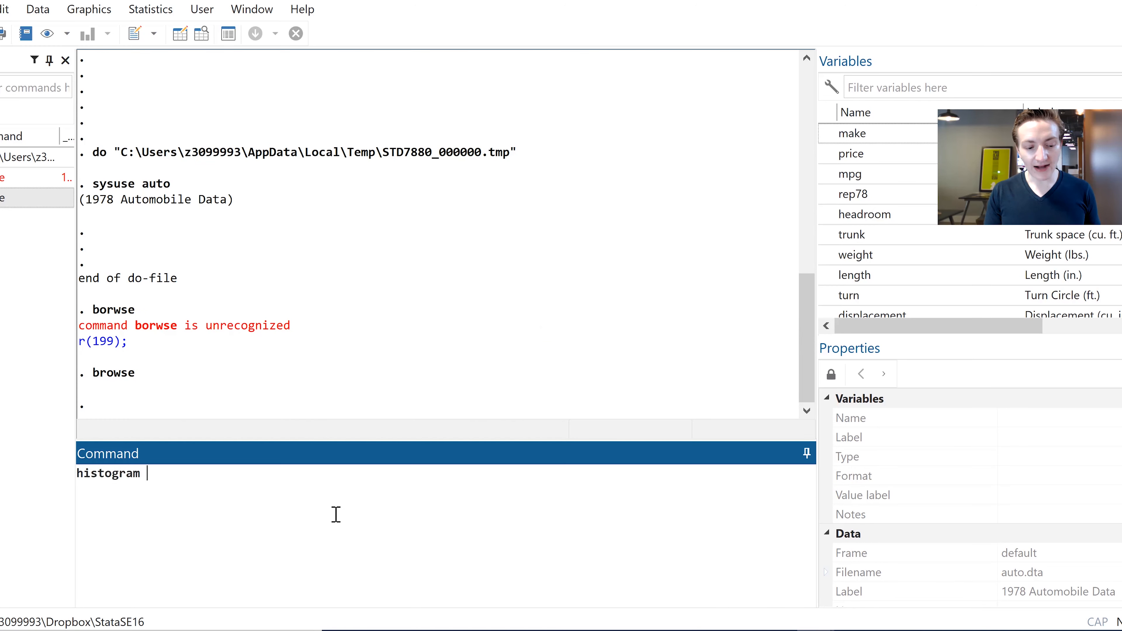
text(price)
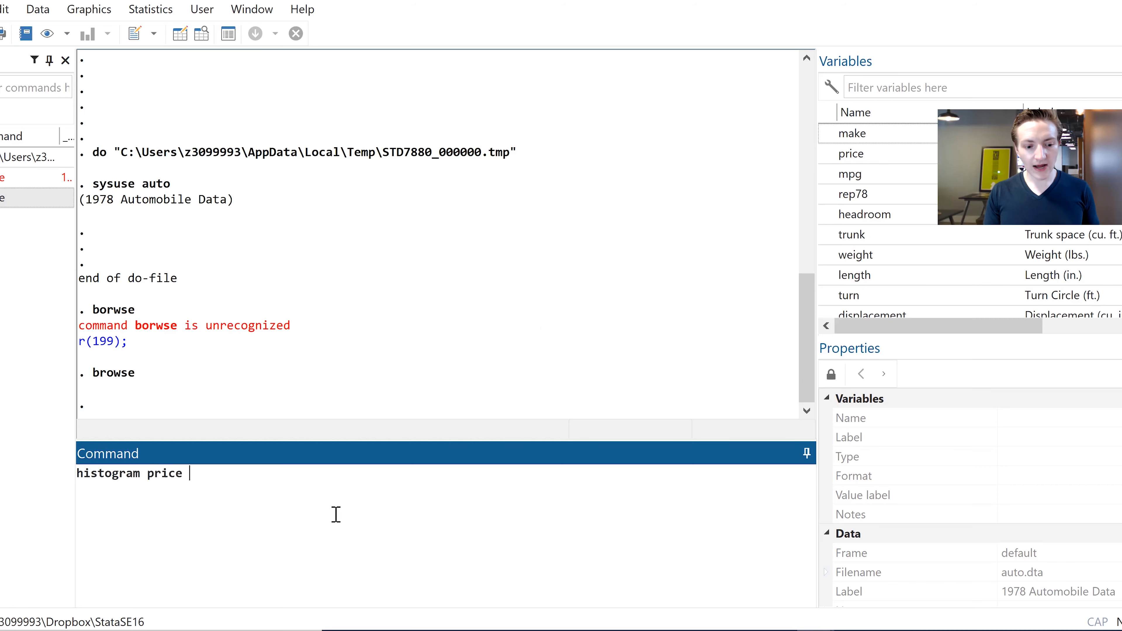
key(Return)
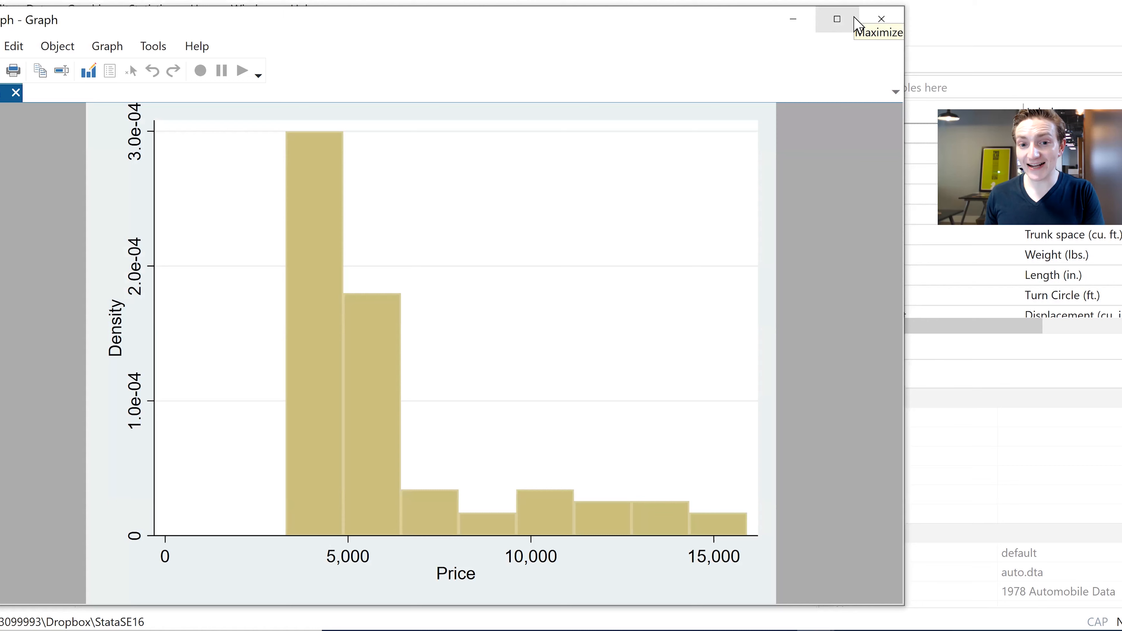
click(899, 19)
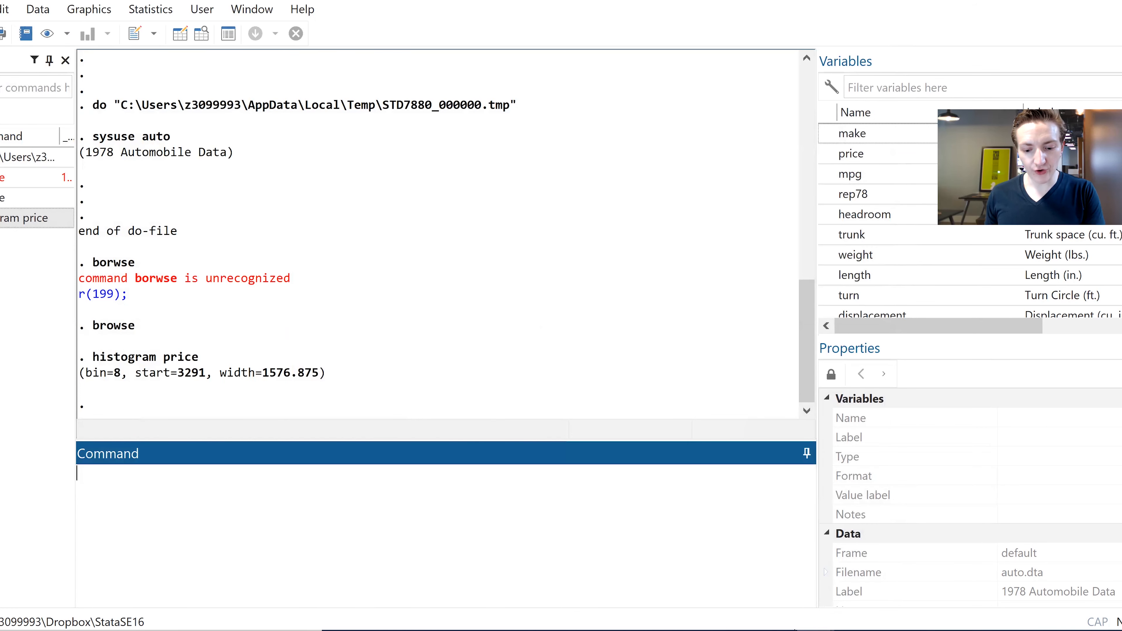
Return to the do-file and add the line "gen lnprice = ln(price +1)" below the sysuse command
click(995, 565)
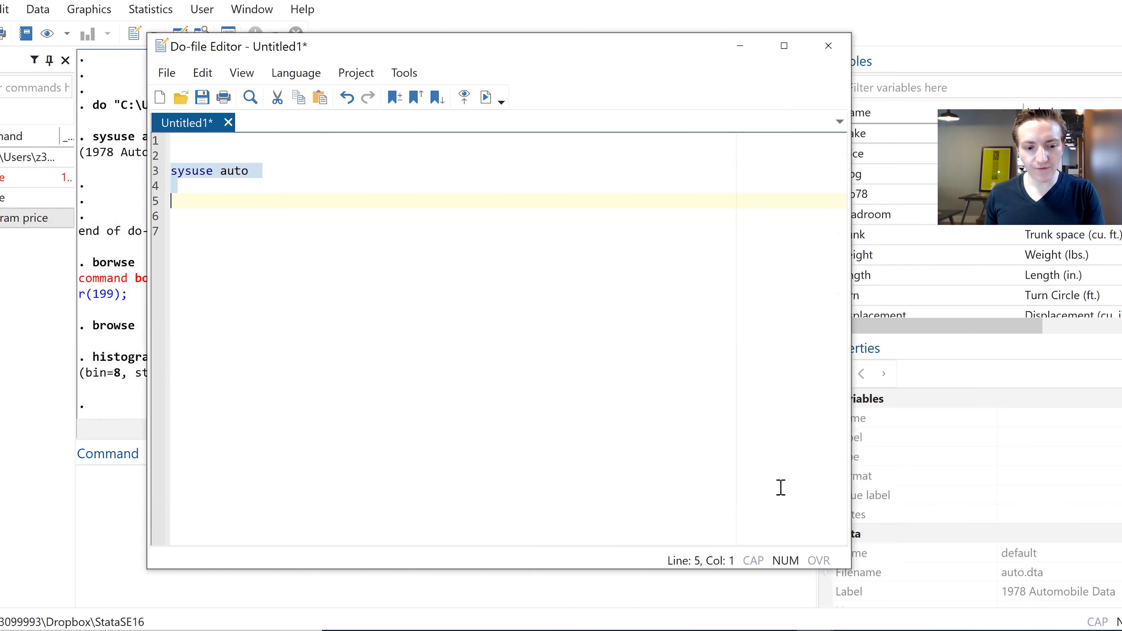
click(371, 219)
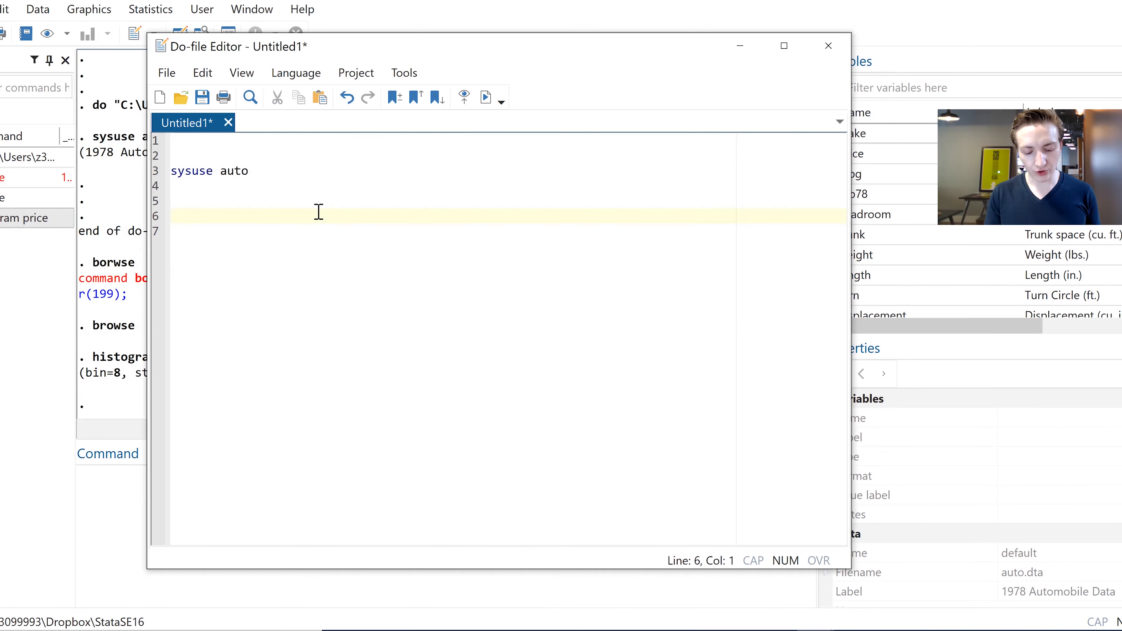
text(gn la)
key(BackSpace)
key(BackSpace)
key(BackSpace)
key(BackSpace)
text(en lnprice = )
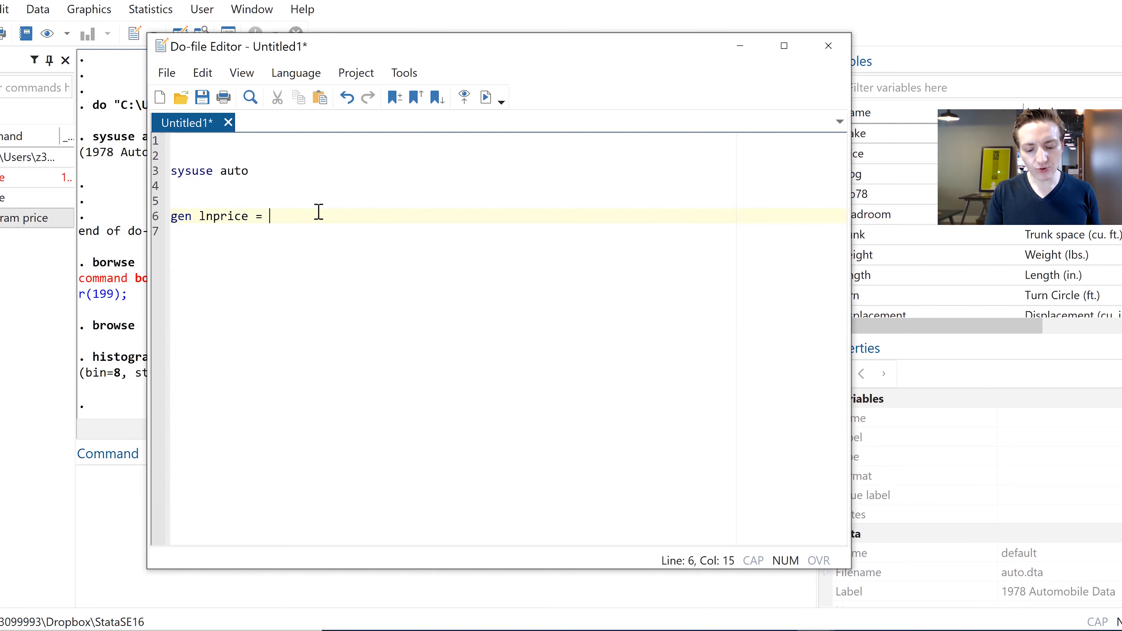
text(ln(price +1))
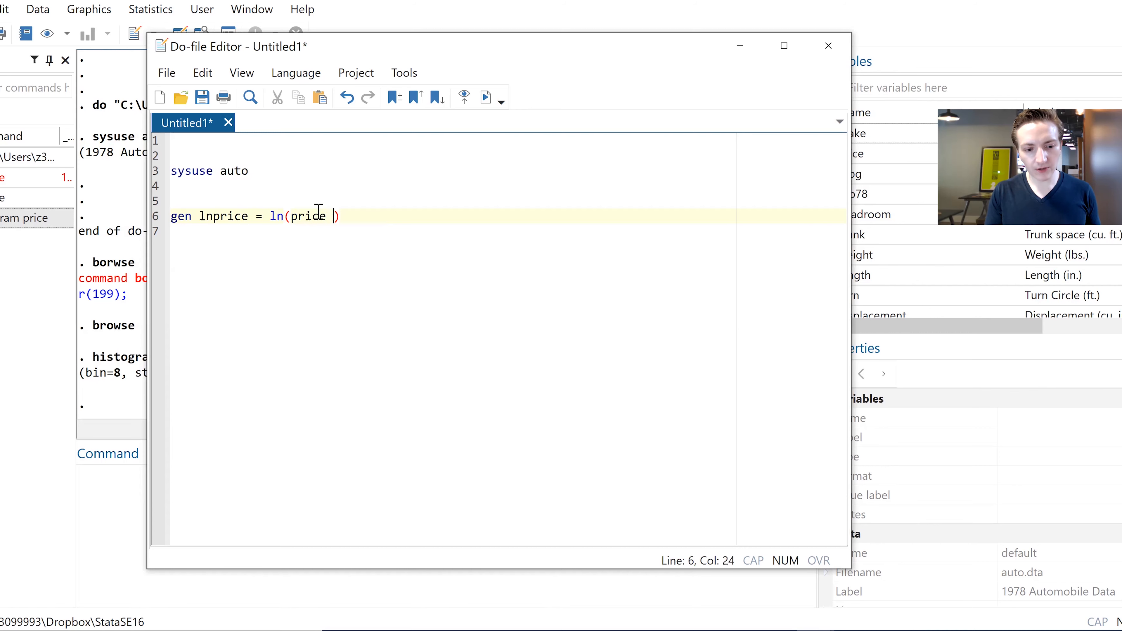
key(Return)
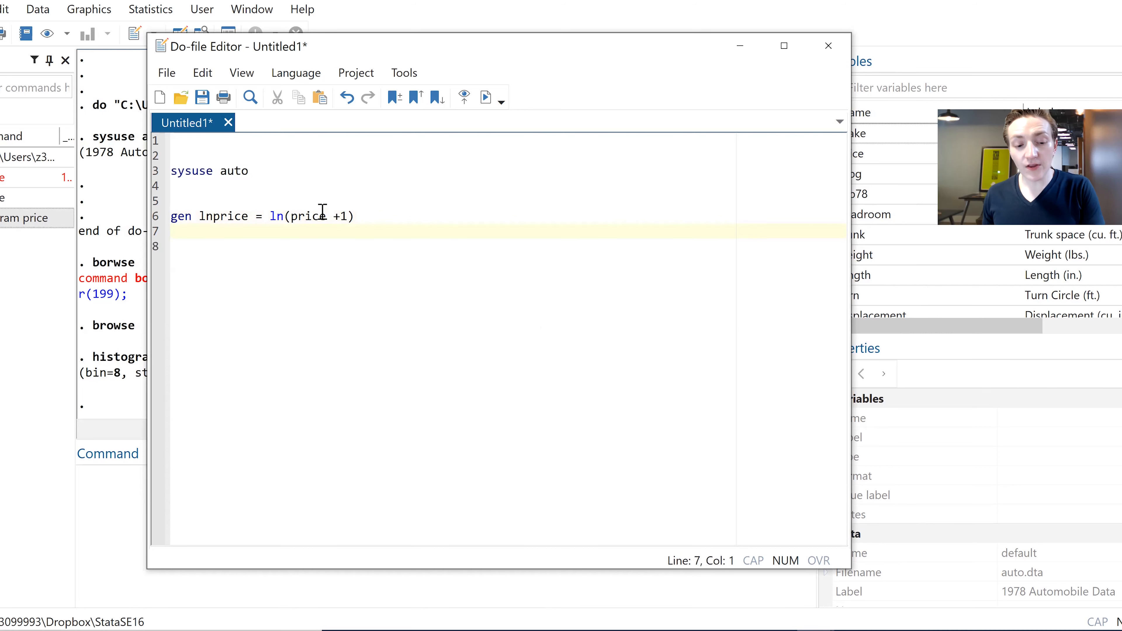
drag(334, 216, 347, 217)
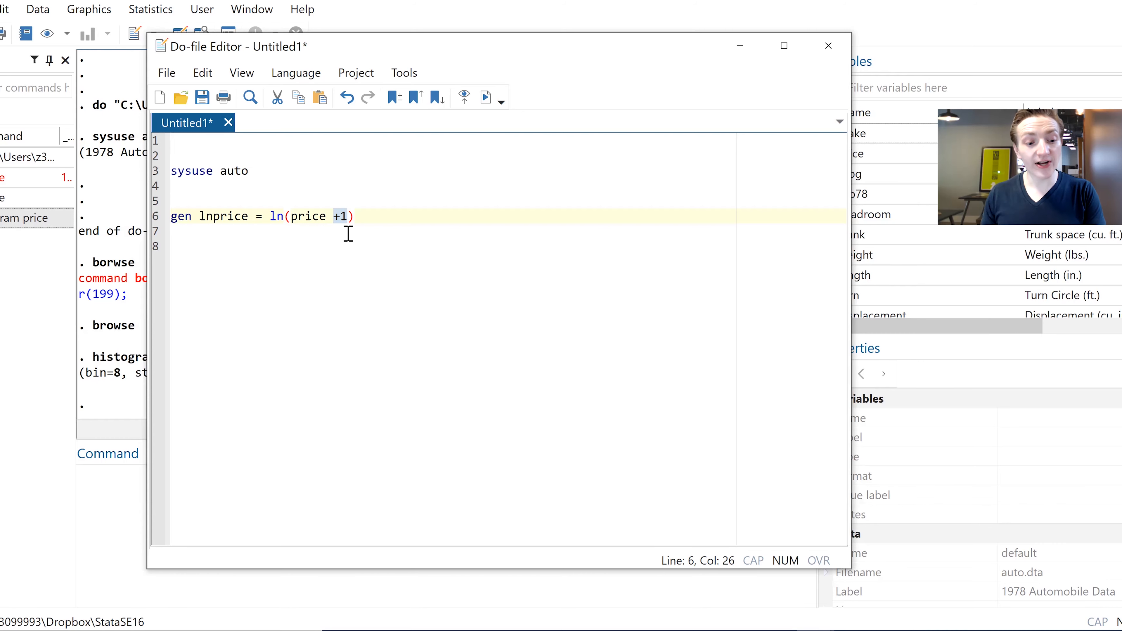
drag(400, 206, 398, 226)
Add the line "gen lnweight = ln(weight+1)" directly below the lnprice line in the do-file
click(397, 226)
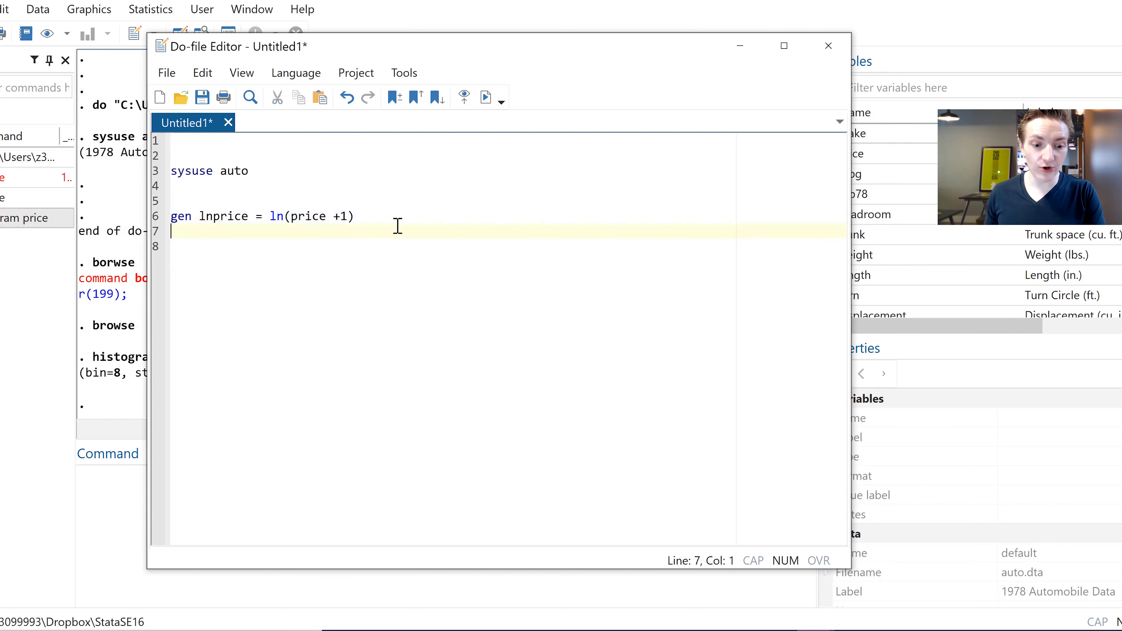
key(Return)
click(183, 226)
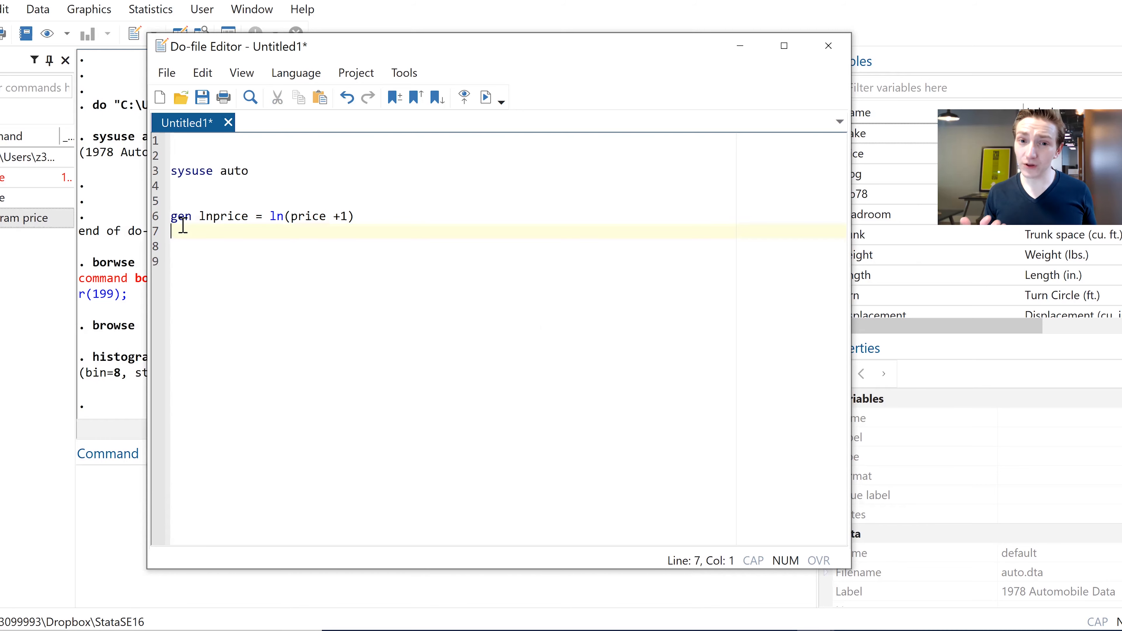
text(gen lnweight =)
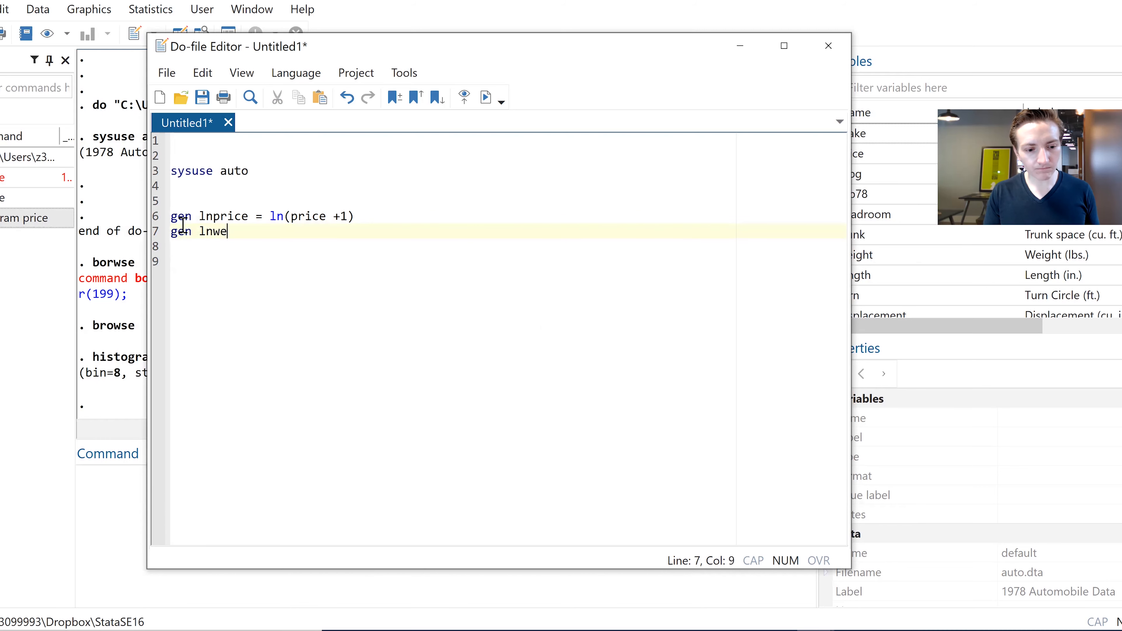
text(()
key(BackSpace)
key(BackSpace)
key(BackSpace)
text(n(weight+)
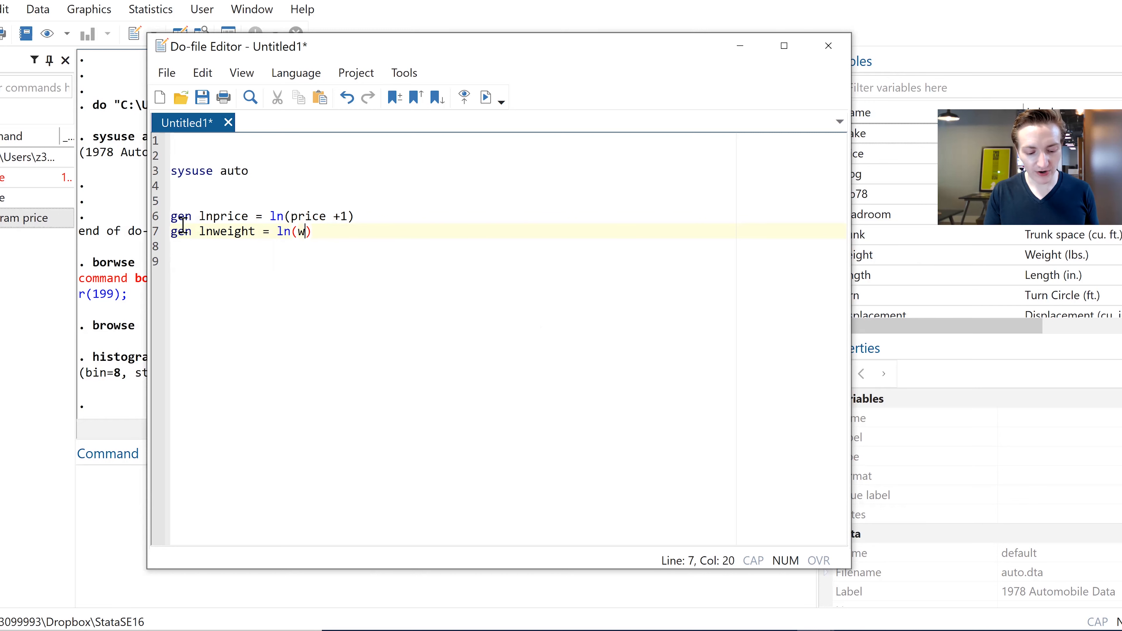
text(1))
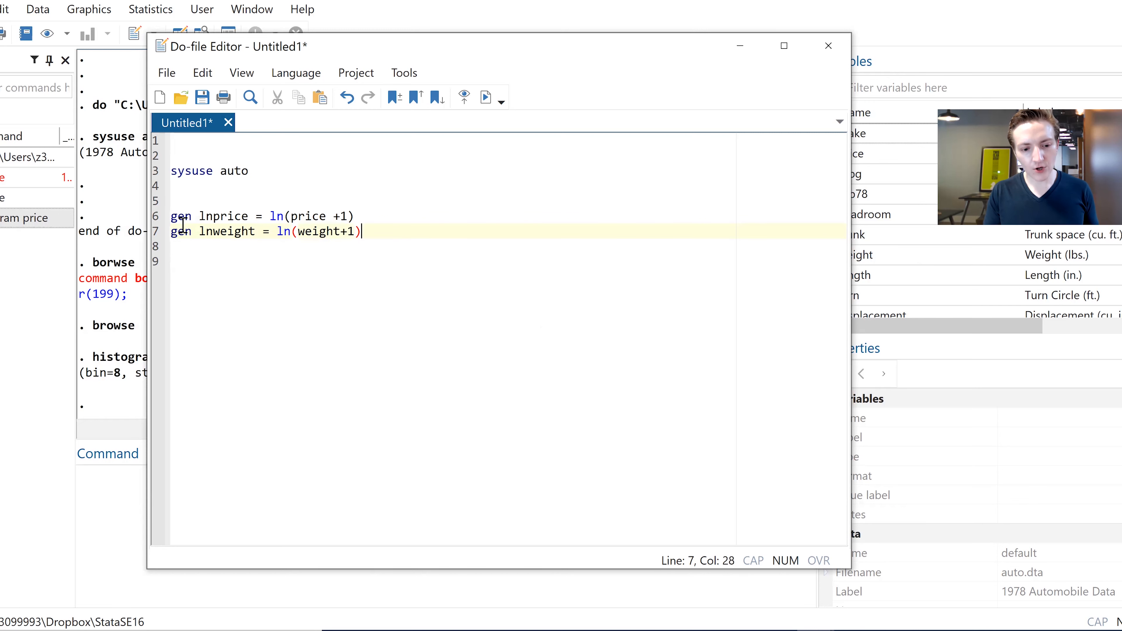
Run only the two gen lines of the do-file that create lnprice and lnweight
key(Down)
key(shift+Up)
key(shift+Up)
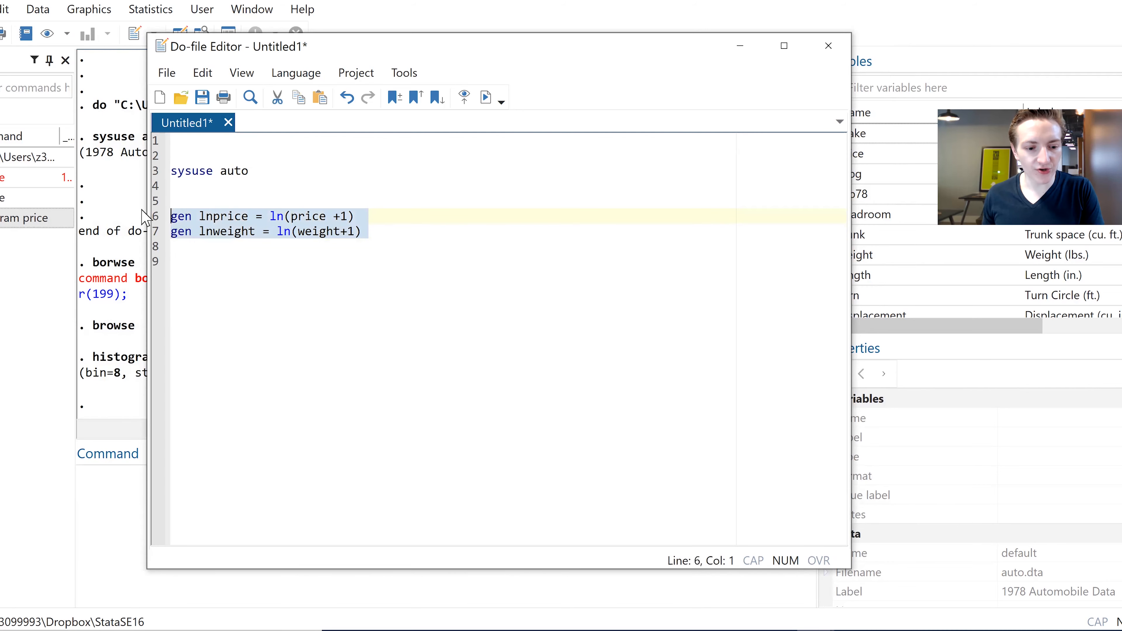
click(486, 98)
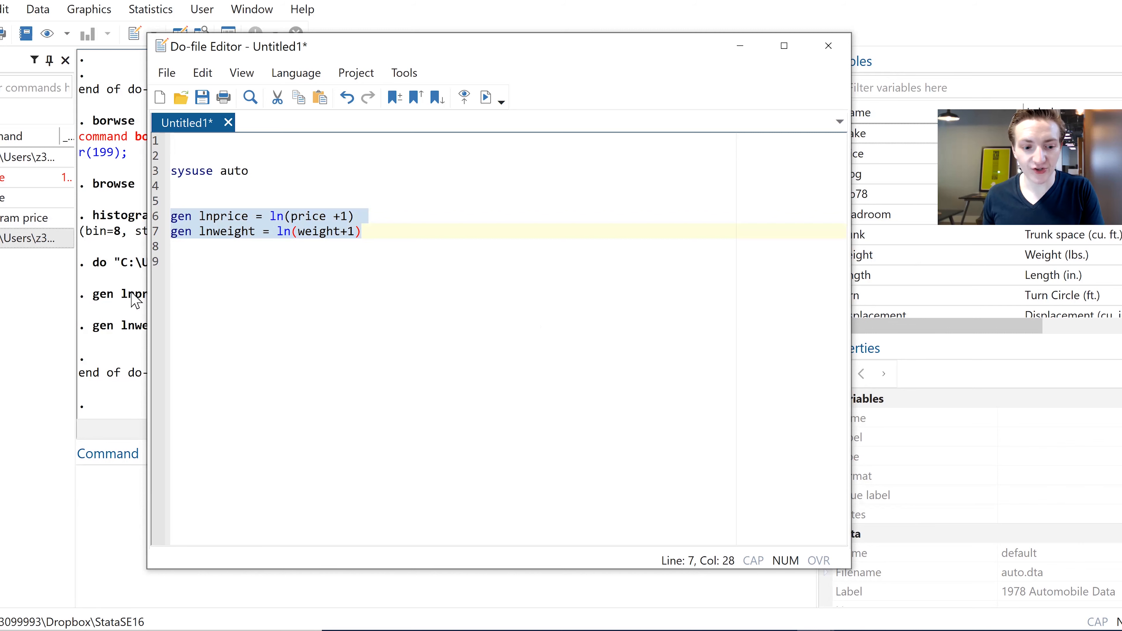
click(250, 259)
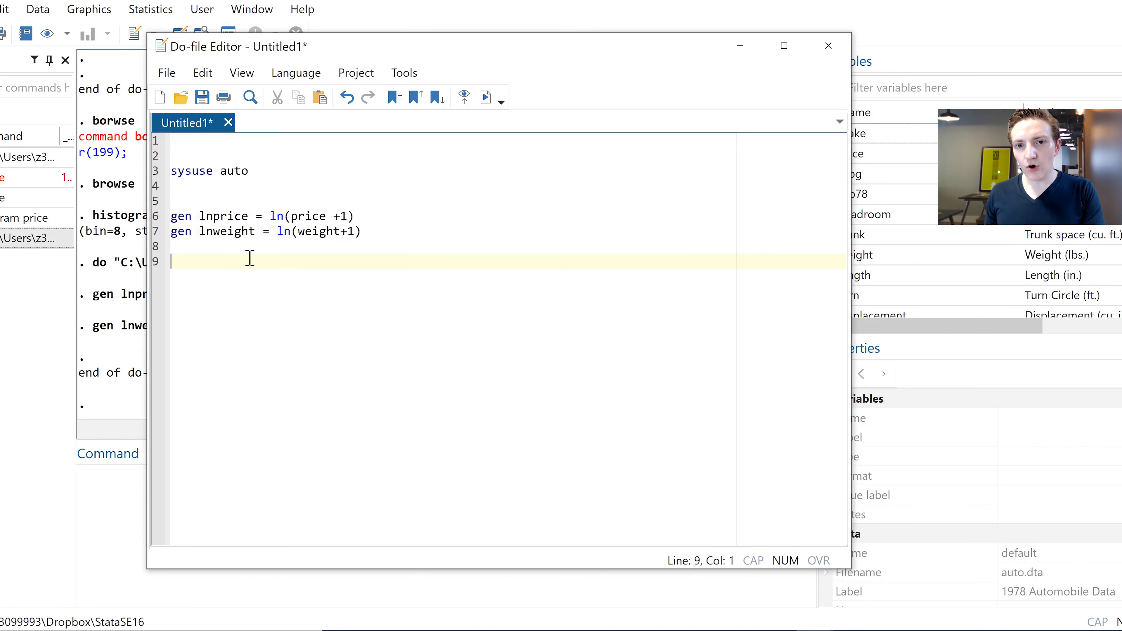
drag(367, 231, 157, 215)
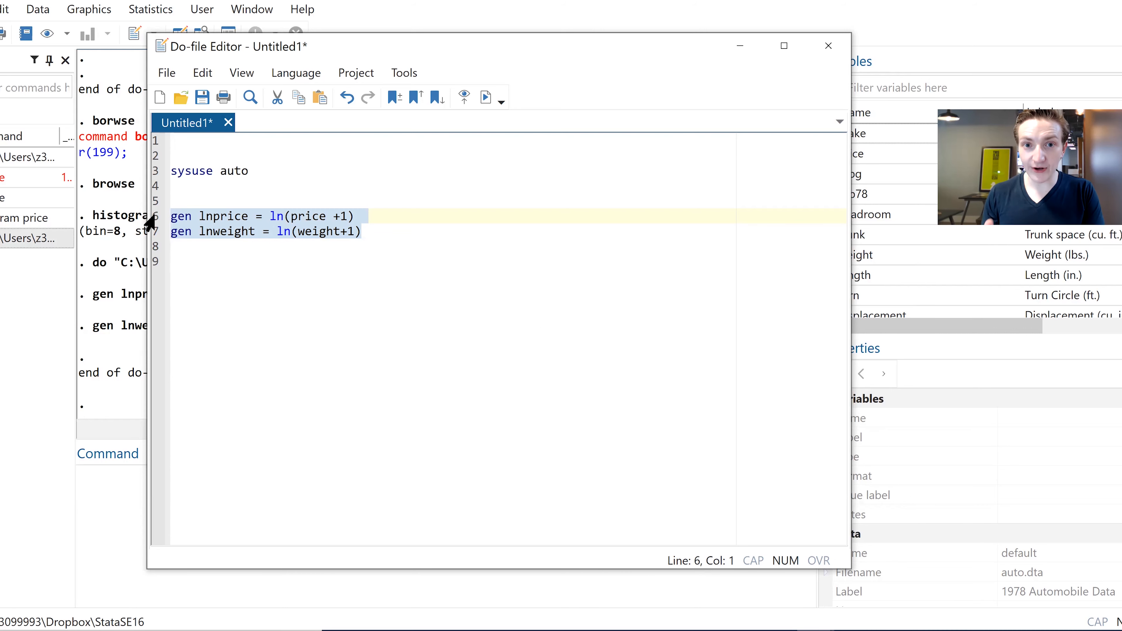
Add the line "regress lnprice lnweight mpg foreign" to the do-file, one blank line below the gen commands
click(208, 258)
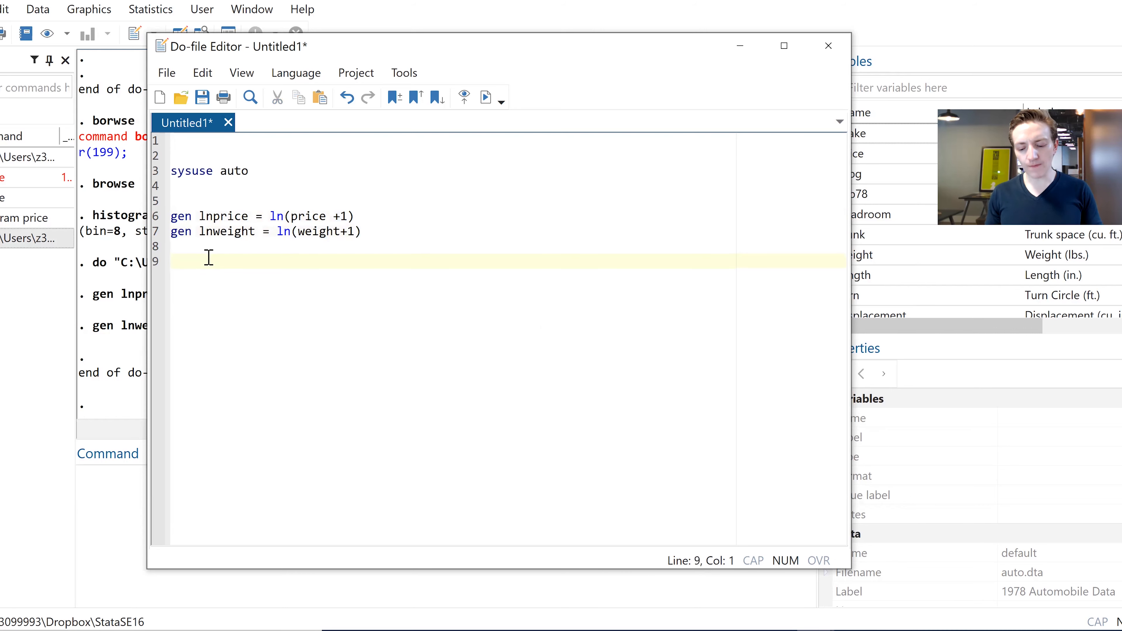
key(Return)
key(Return)
key(Up)
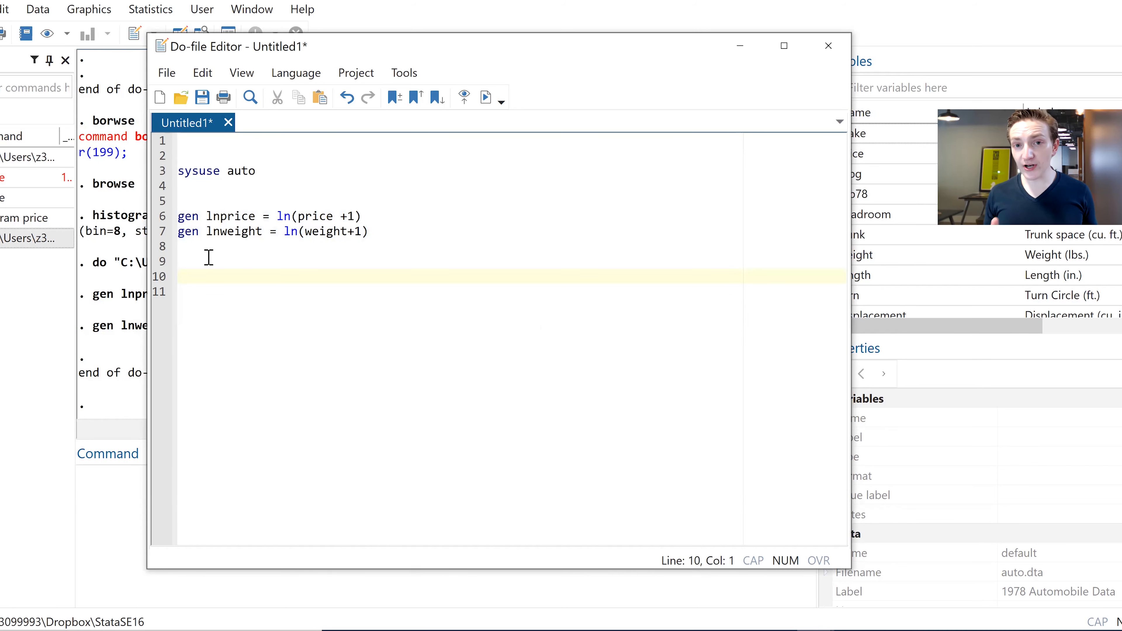
key(Up)
text(regress)
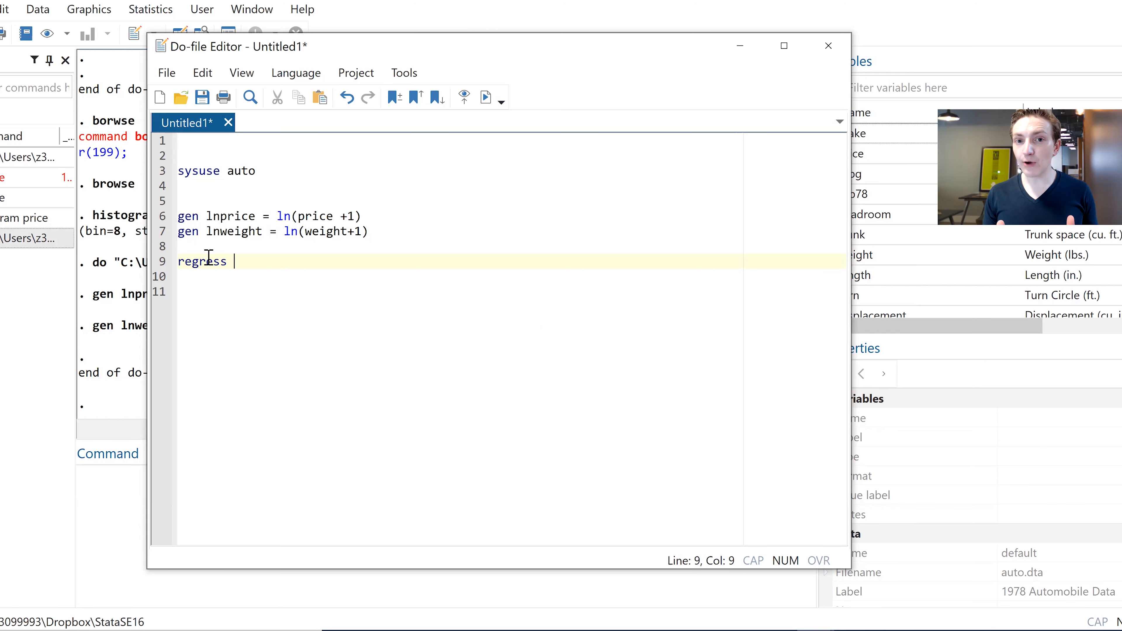
text(lnprice)
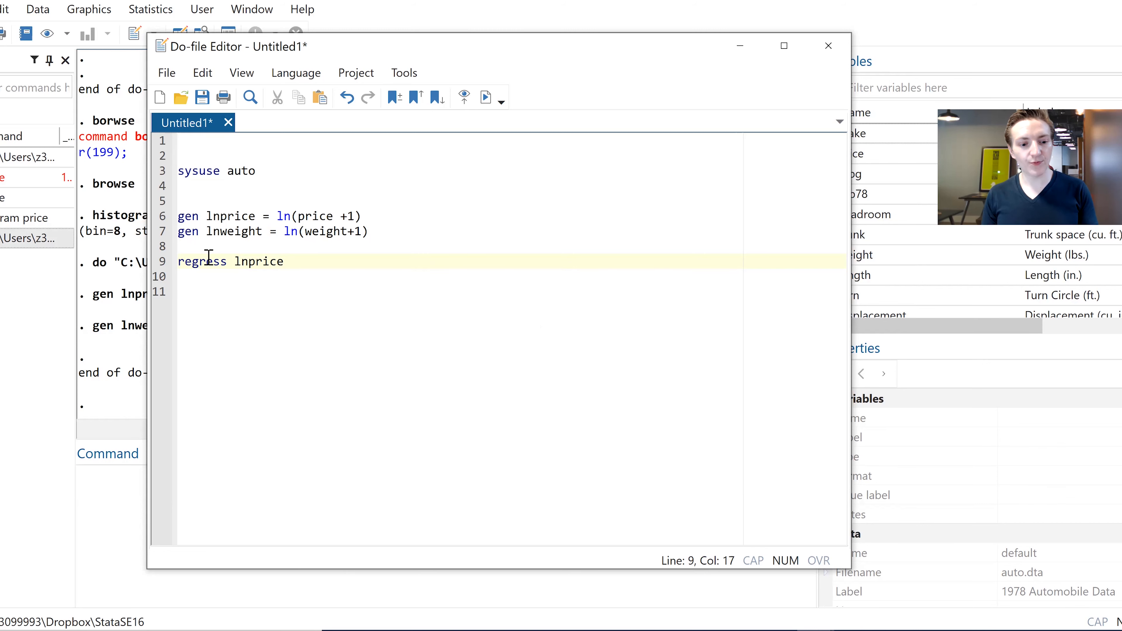
text(lnweight )
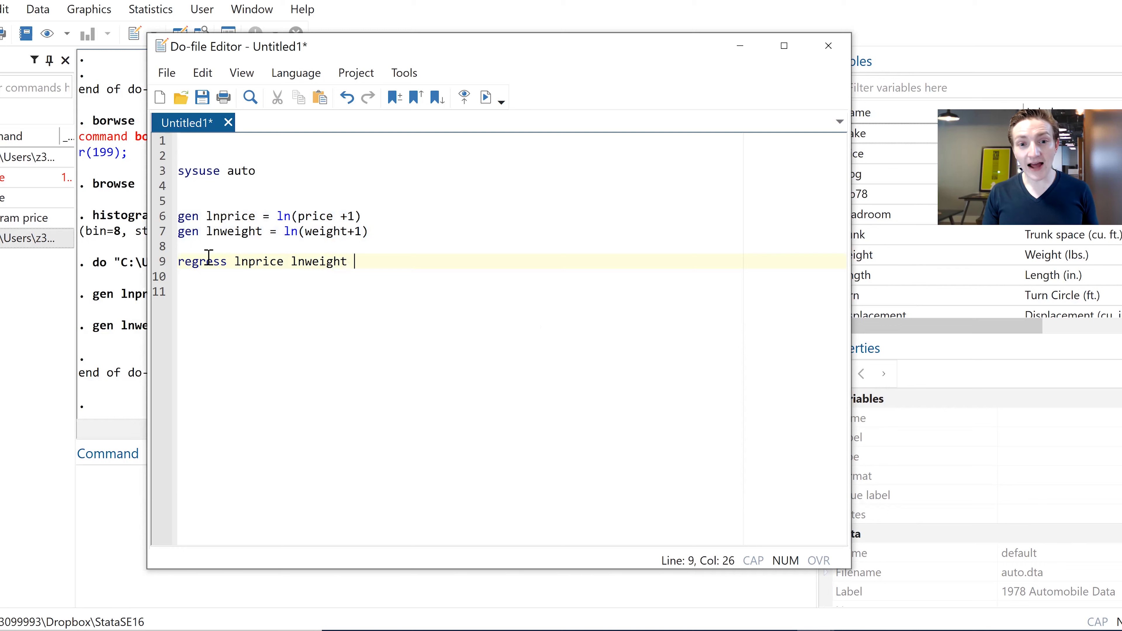
text(mpg)
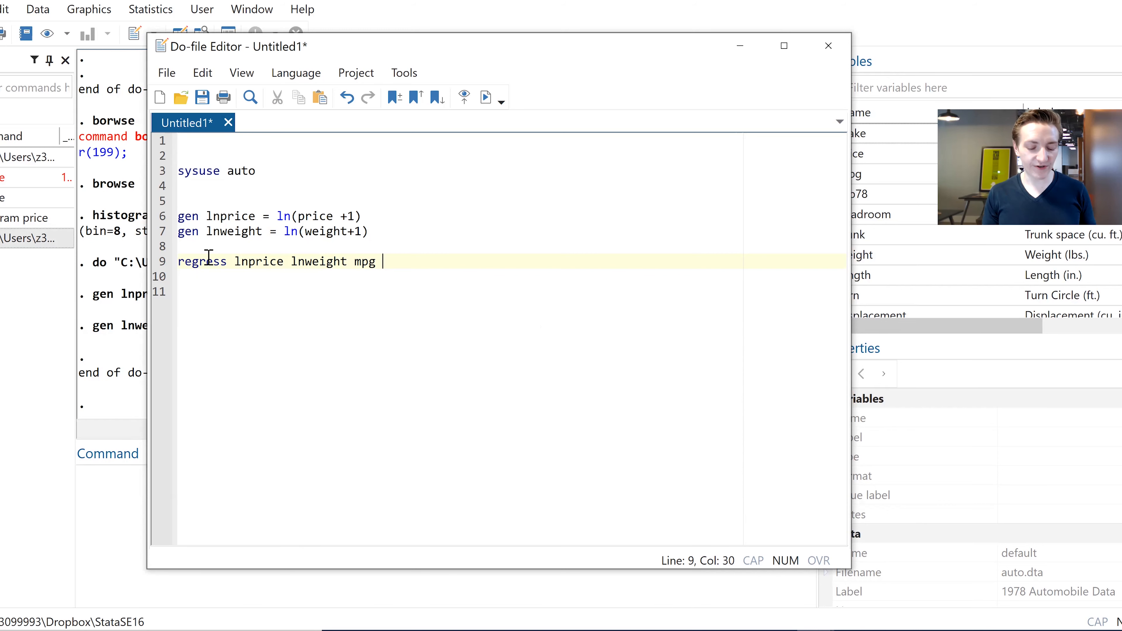
text(foreign)
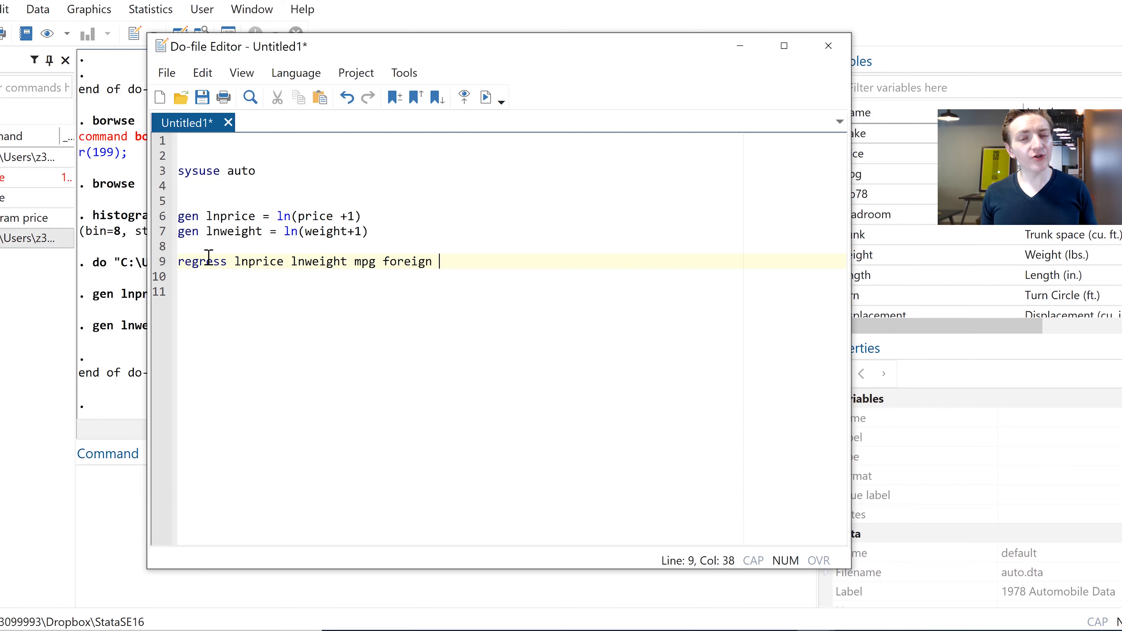
key(Return)
key(Return)
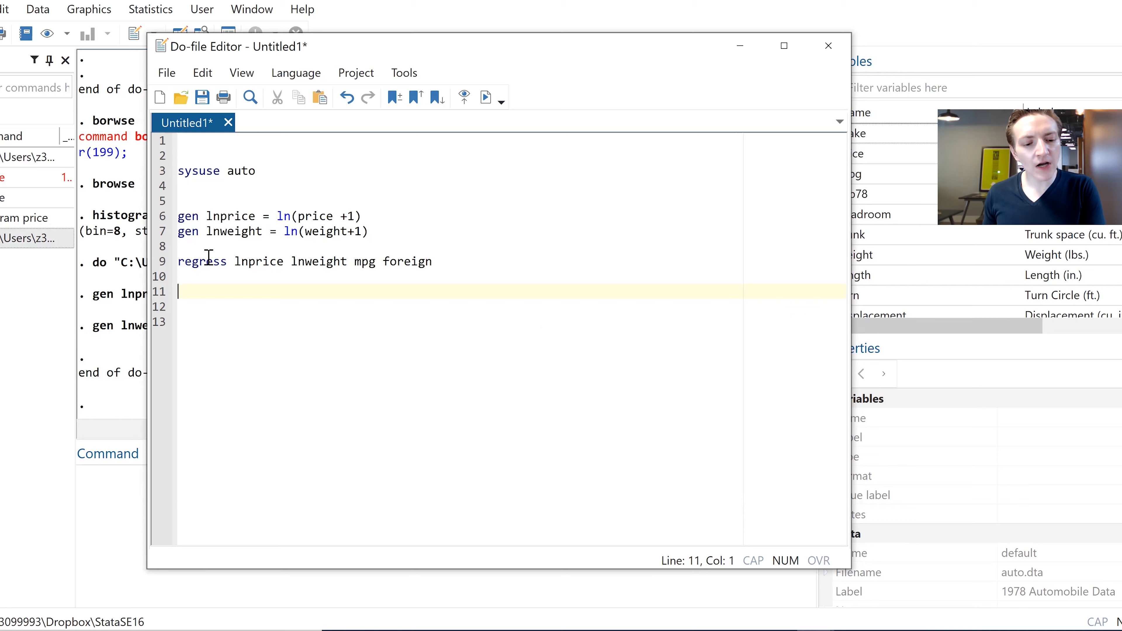
Run only the regress line of the do-file and bring the results window to the front
drag(184, 275, 167, 263)
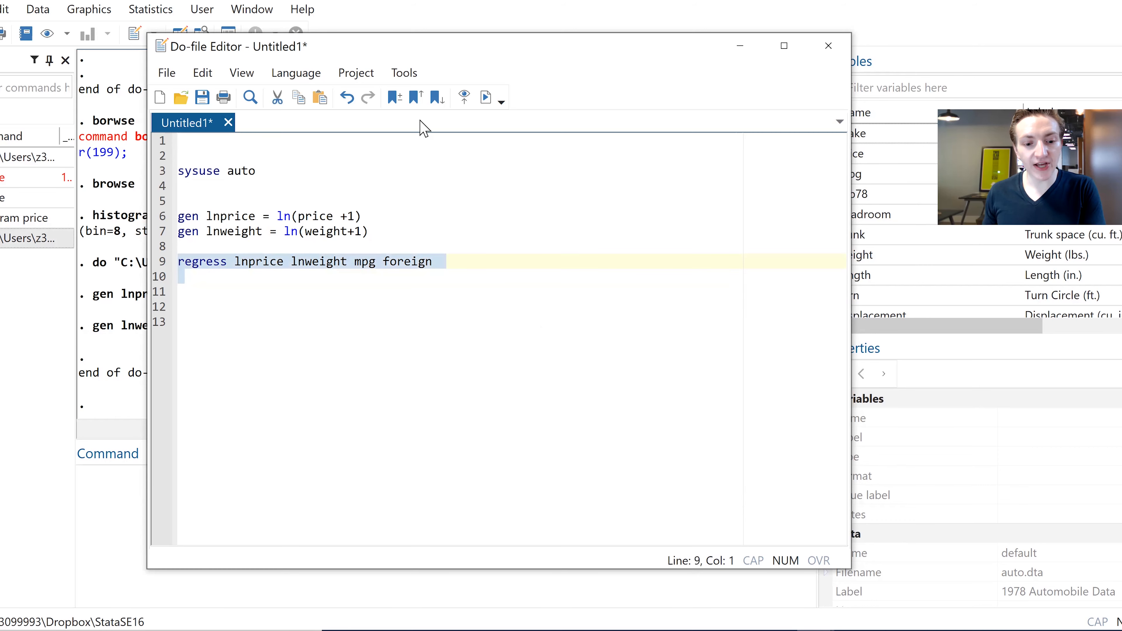
click(485, 98)
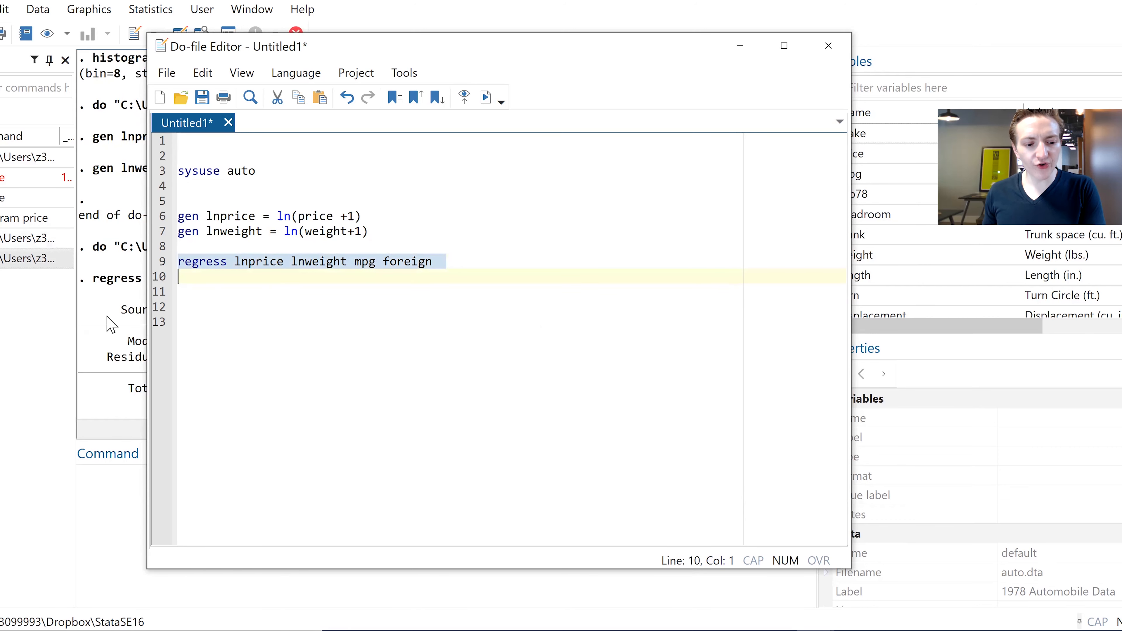
click(108, 318)
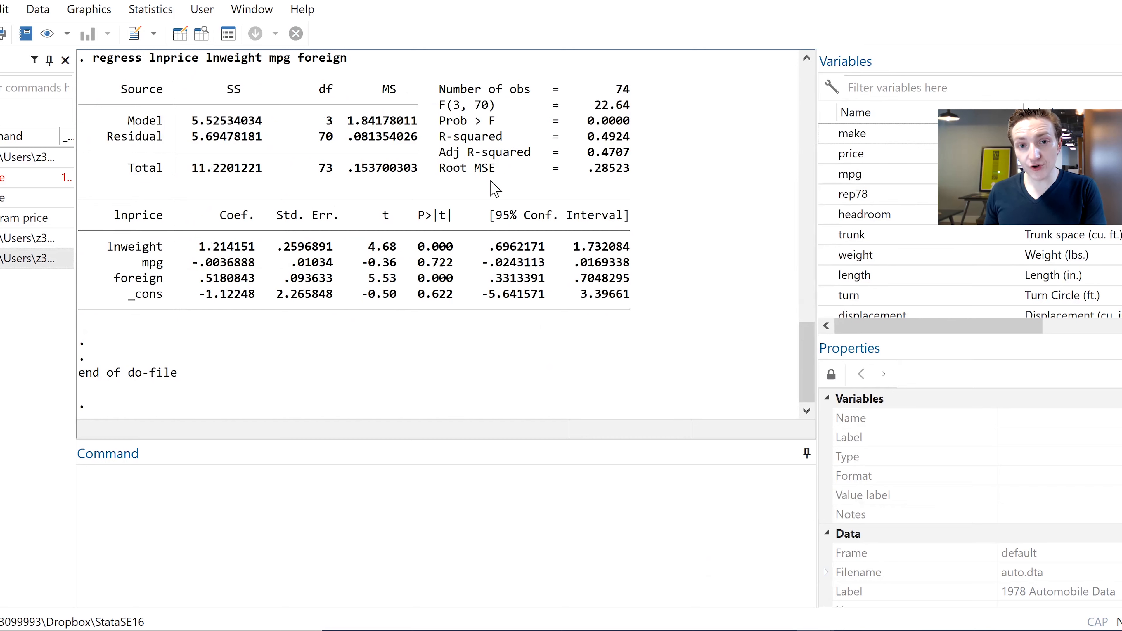
Examine the regression's number of observations, R-squared, adjusted R-squared and the model, residual and total rows
drag(437, 91, 631, 91)
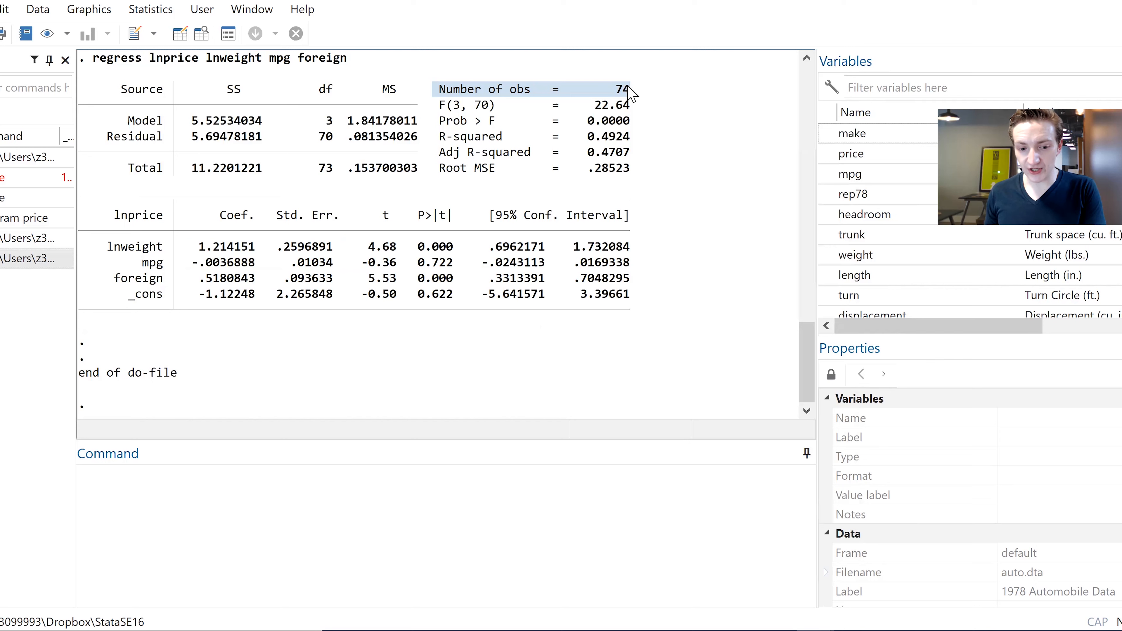
drag(441, 138, 625, 141)
drag(441, 154, 629, 155)
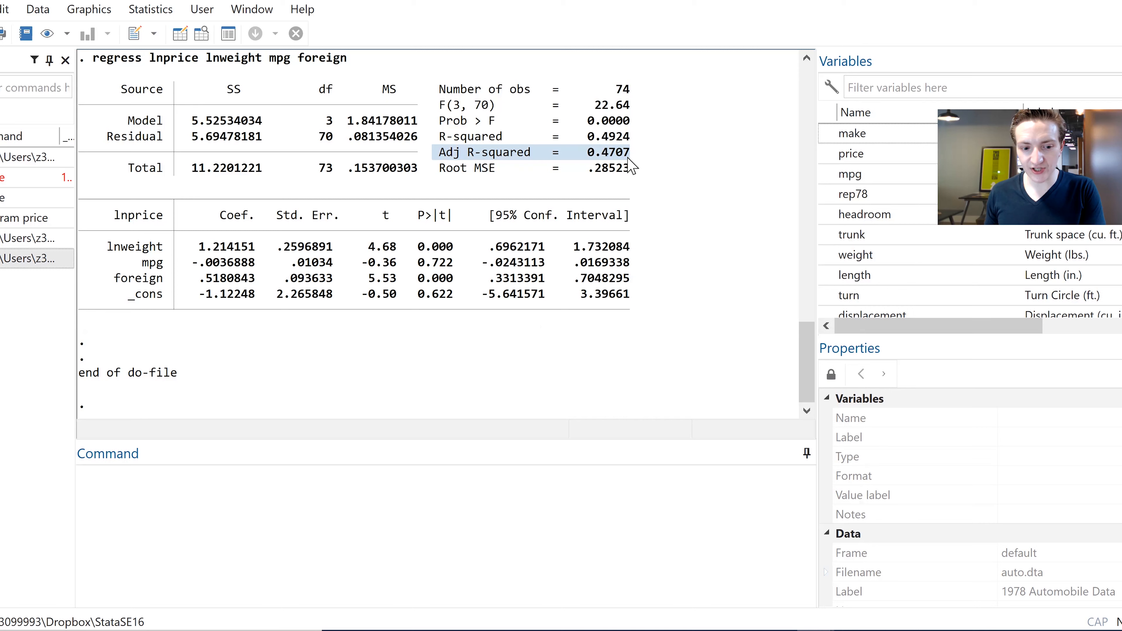
drag(437, 138, 630, 139)
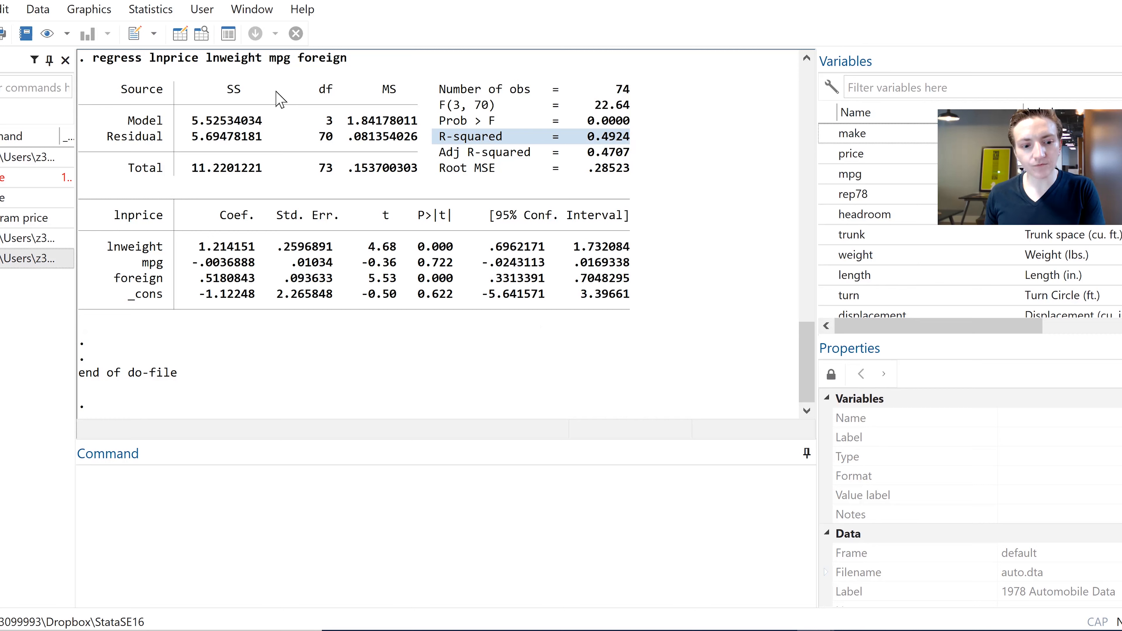
drag(114, 118, 632, 173)
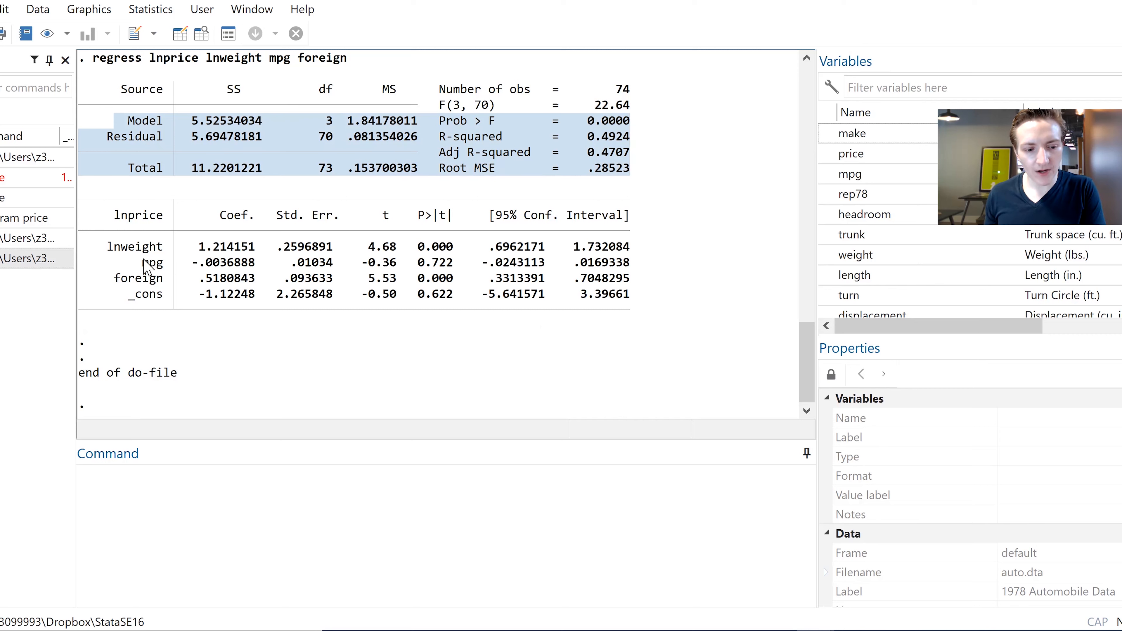
Review the coefficient table's layout: the dependent variable lnprice, the rows of the three predictors and the constant
drag(81, 216, 681, 302)
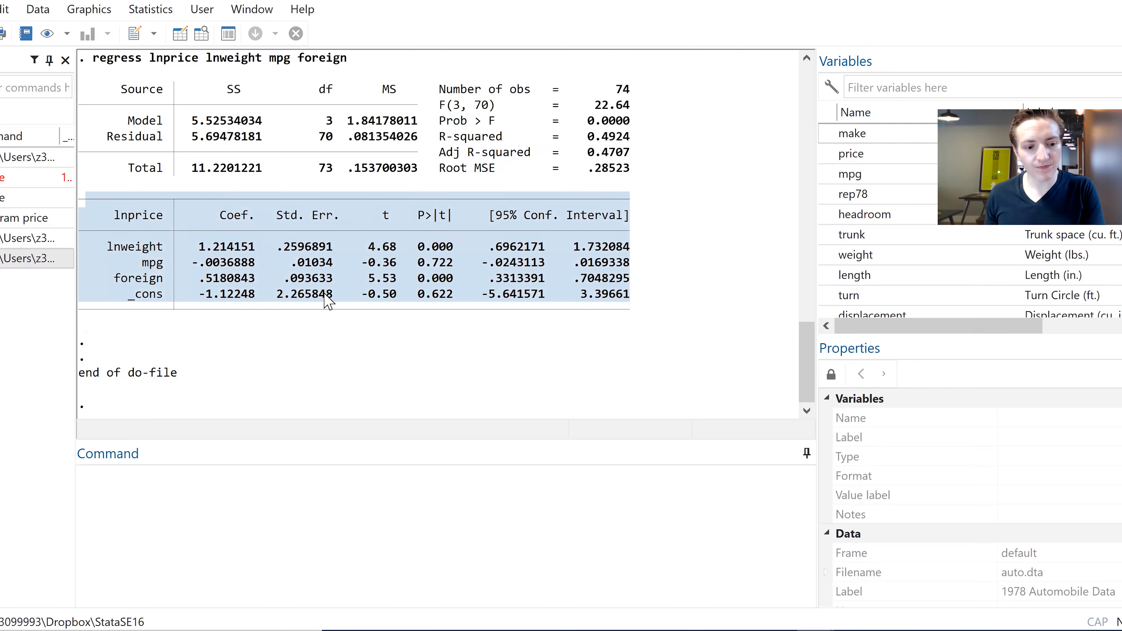
click(128, 233)
double_click(114, 216)
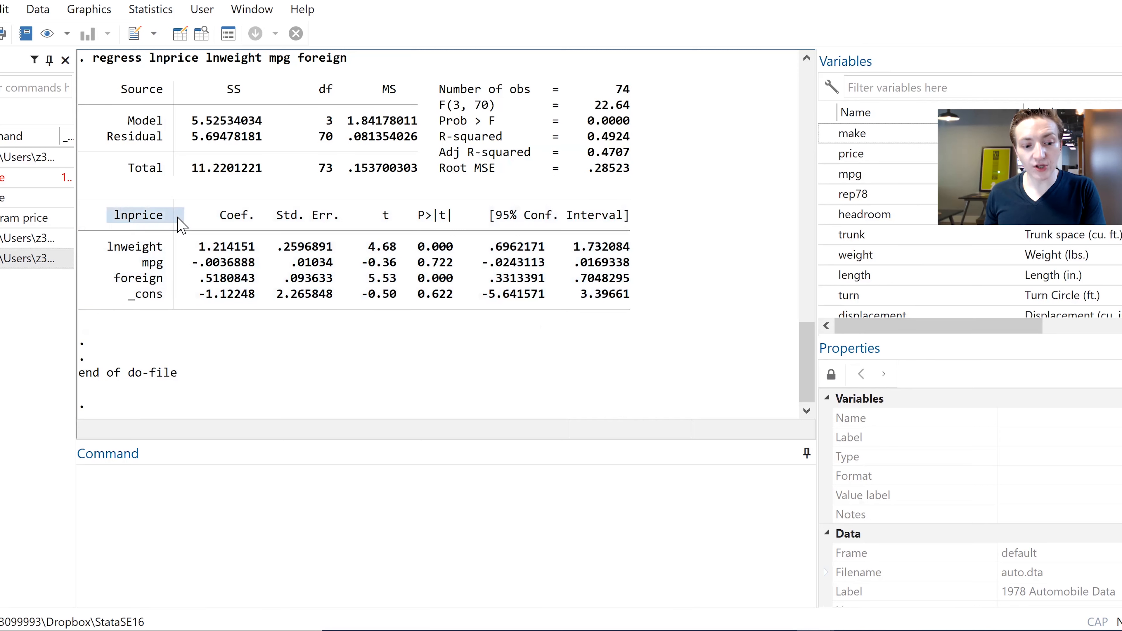
drag(109, 239, 635, 280)
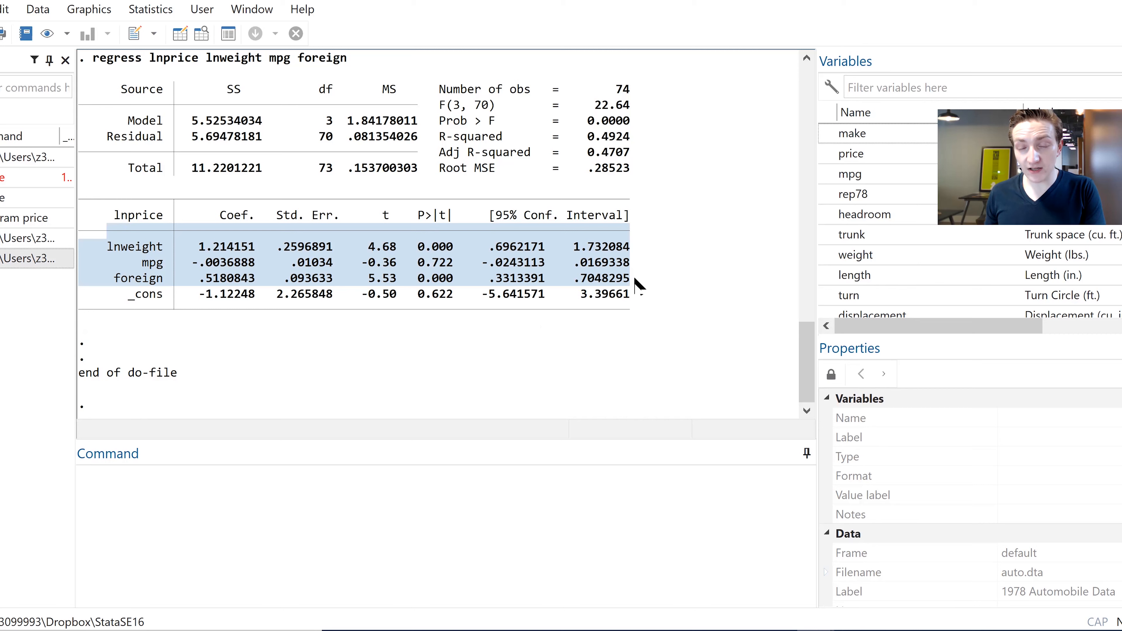
drag(87, 295, 631, 295)
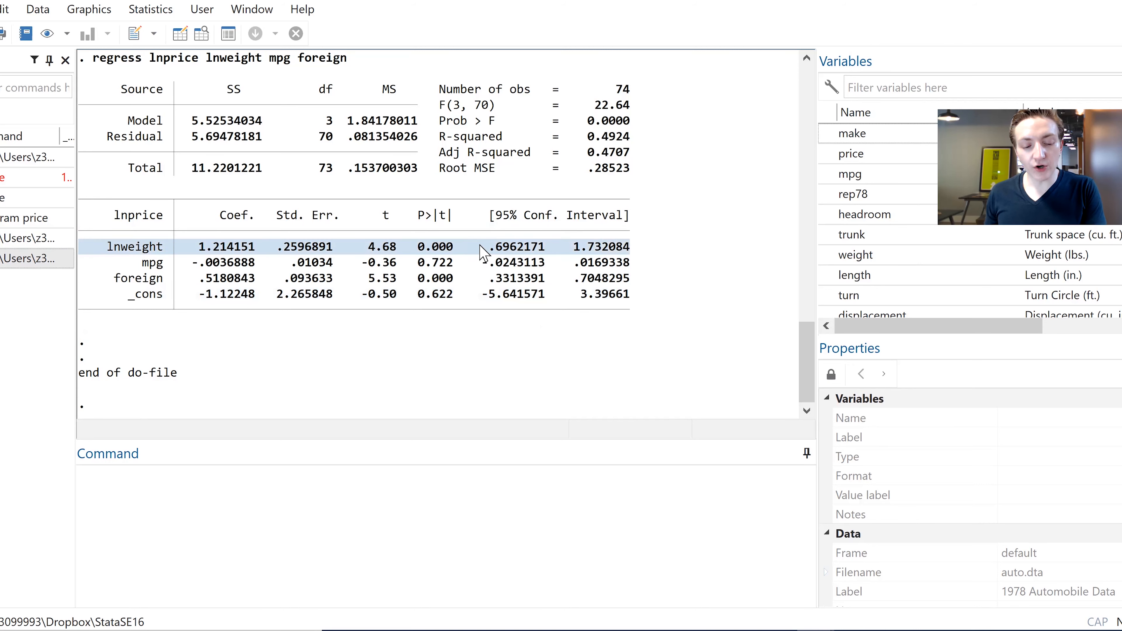
Examine the coefficients and p-values of lnweight, mpg and foreign in the regression output
drag(194, 247, 254, 252)
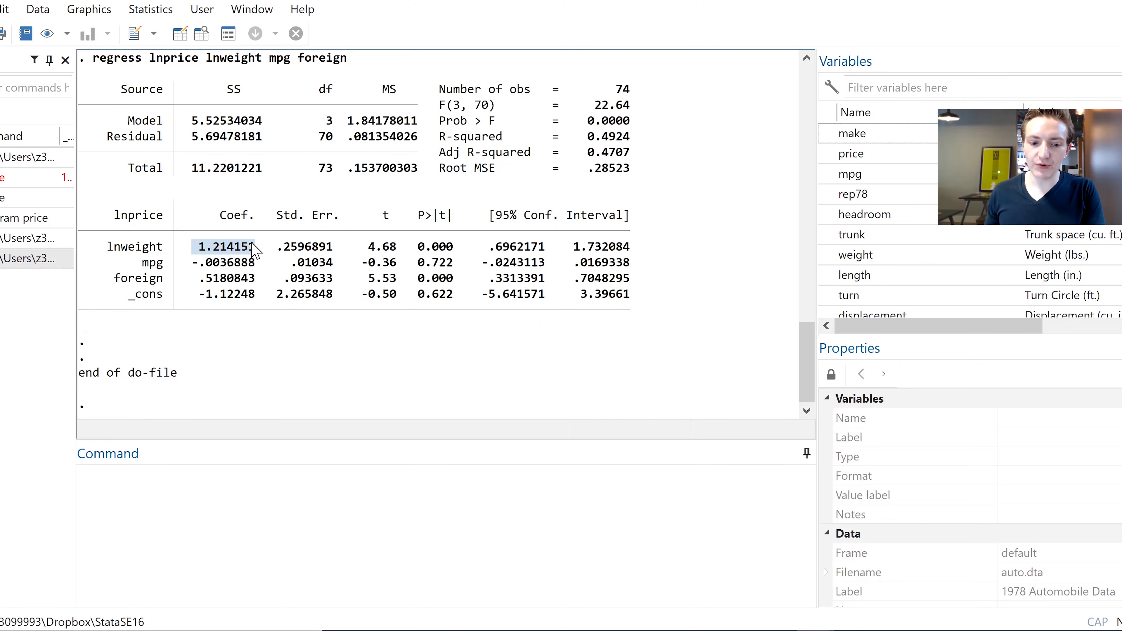
click(214, 251)
drag(418, 246, 457, 254)
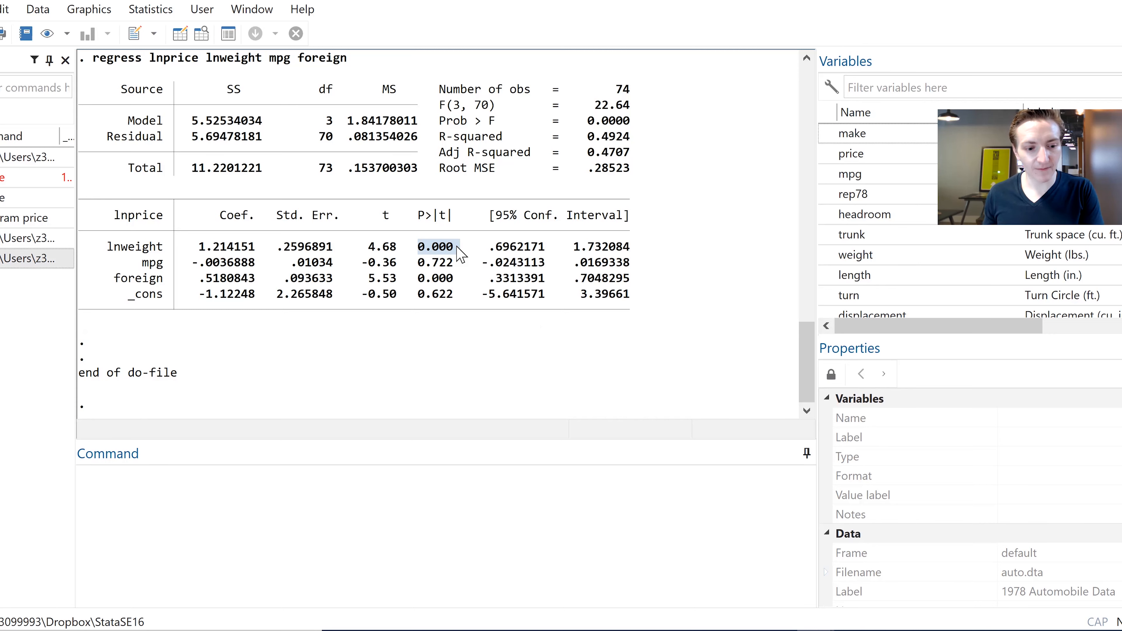
drag(122, 259, 260, 264)
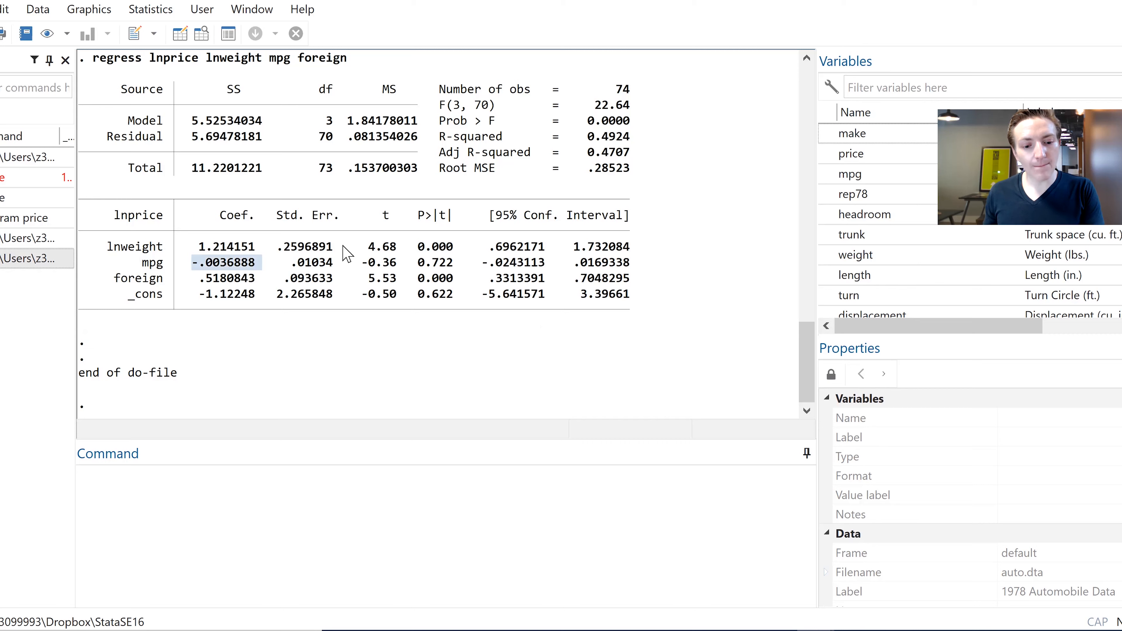
drag(413, 263, 457, 273)
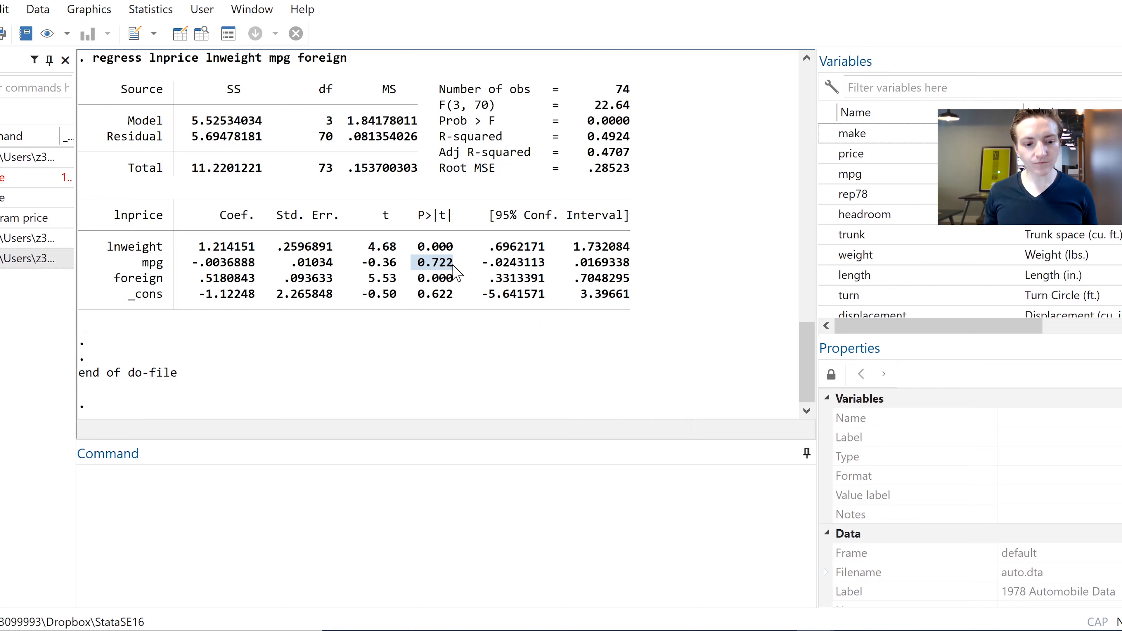
drag(107, 279, 265, 283)
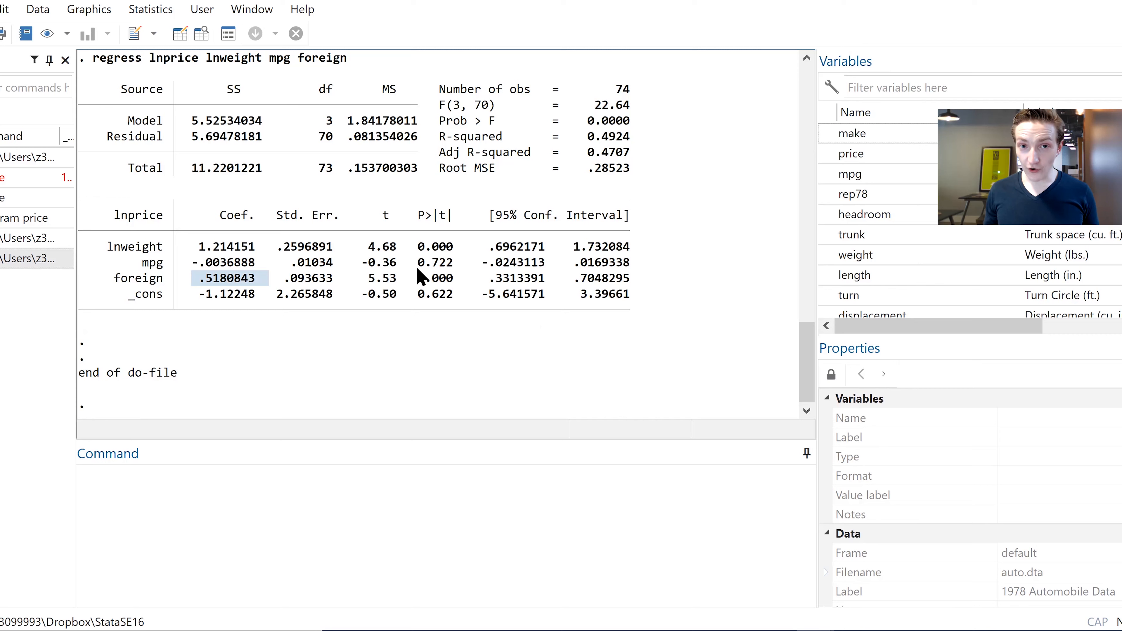
drag(413, 280, 450, 283)
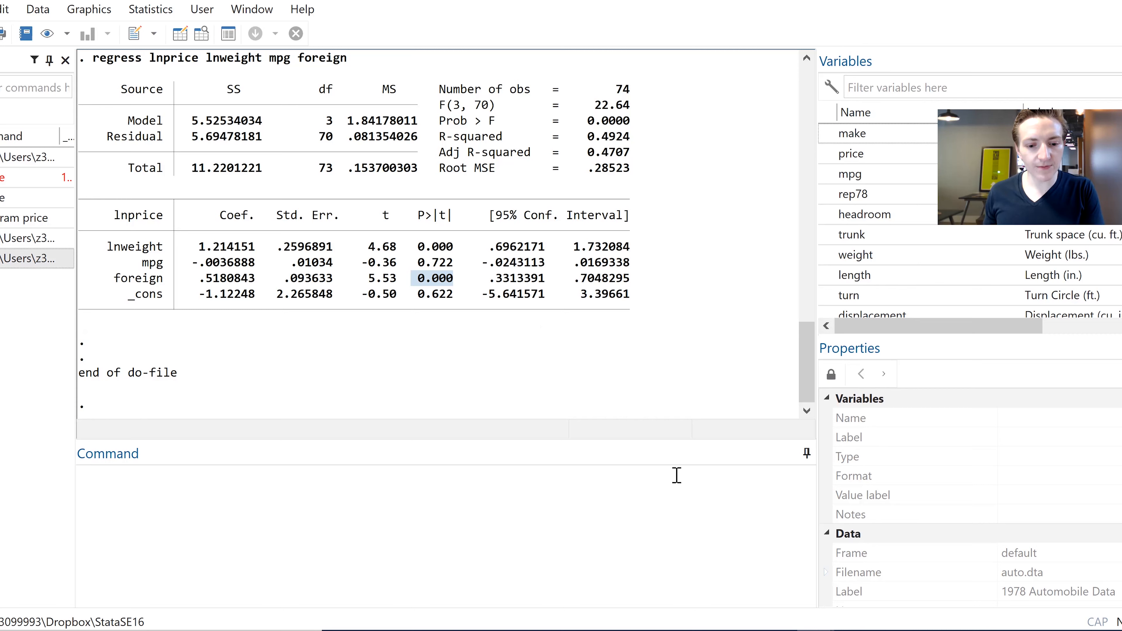
Return to the untitled do-file and add the line "predict lnprice_pred" below the regress command
mouse_move(816, 630)
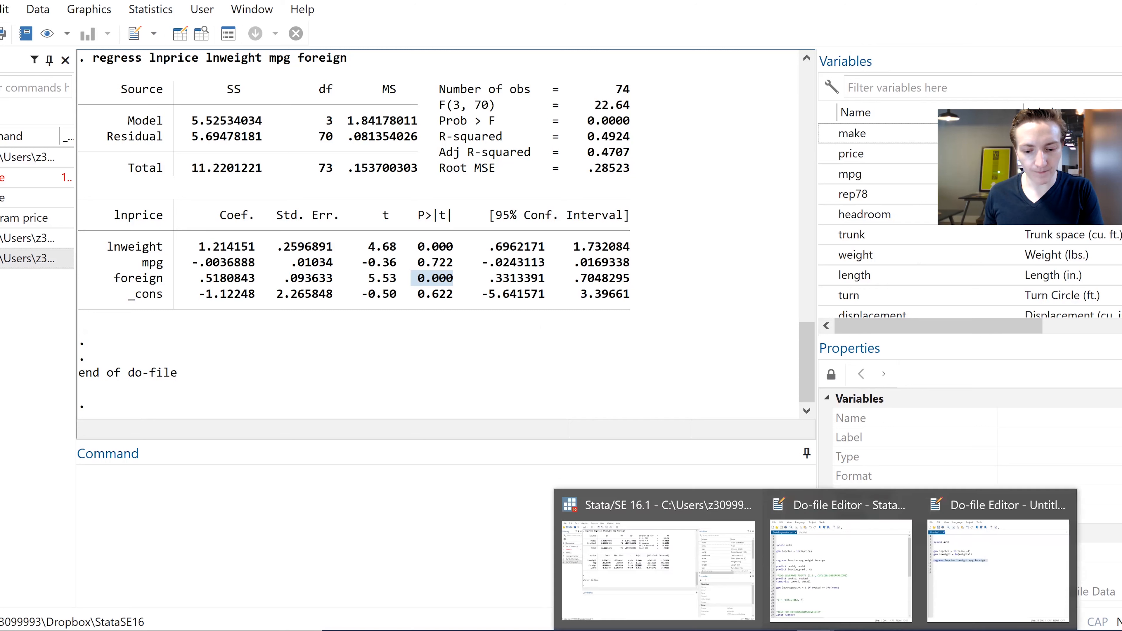
click(1002, 561)
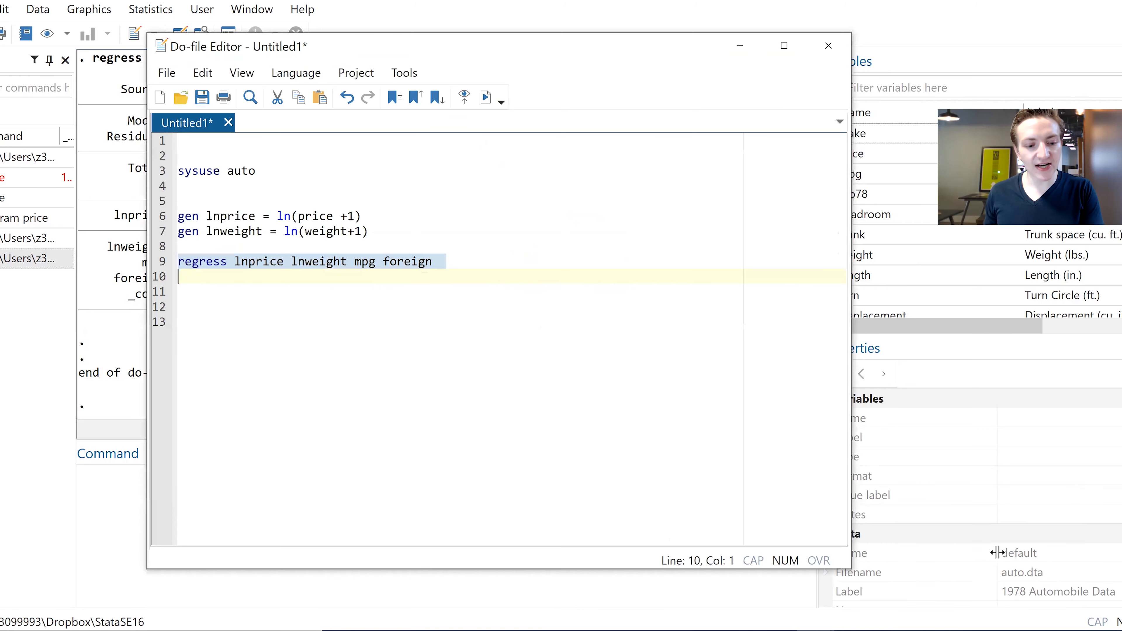
click(328, 294)
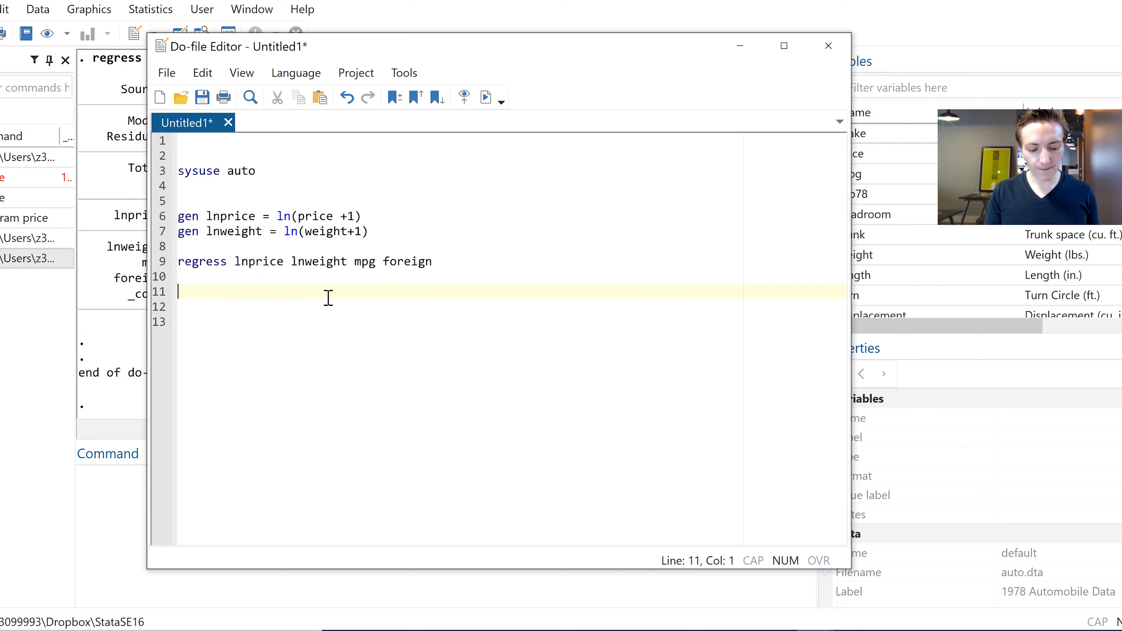
text(predict )
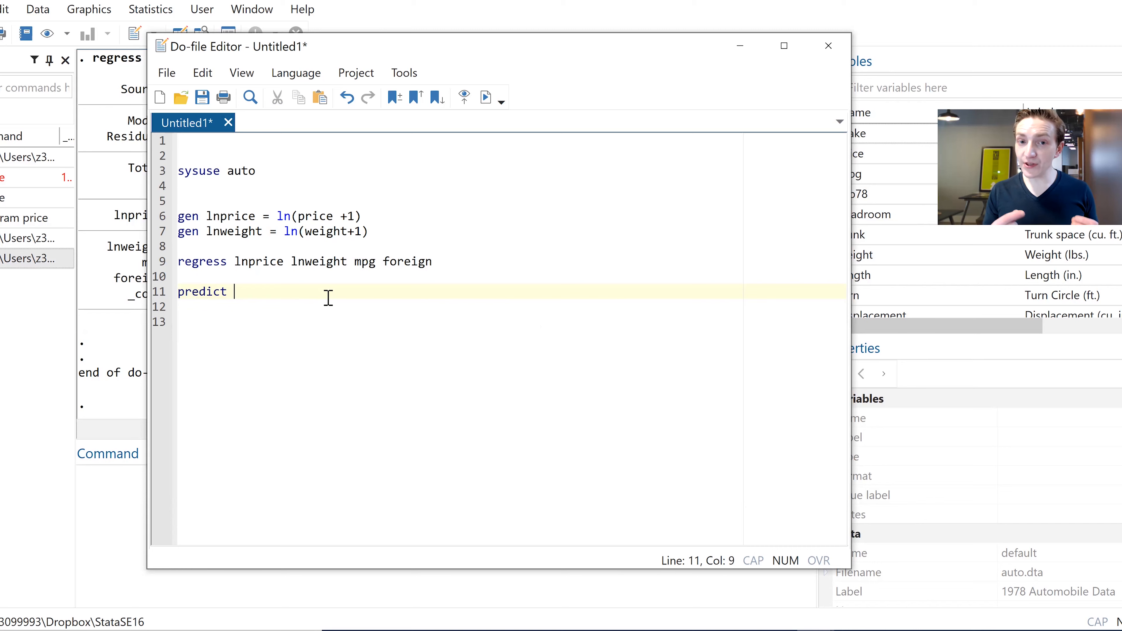
text(lnpric)
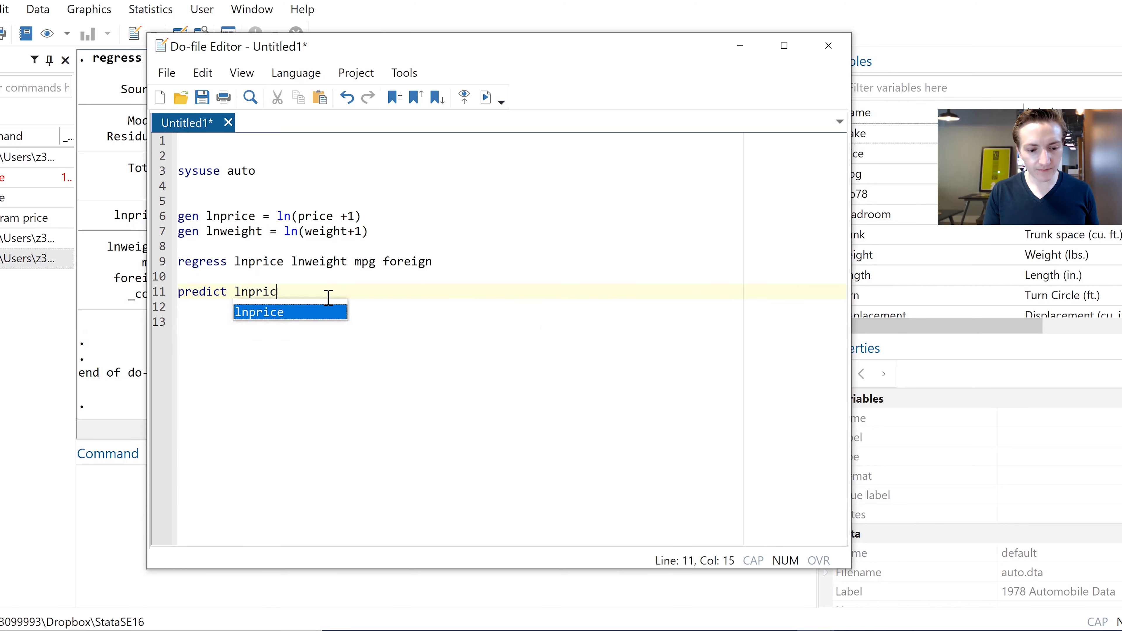
text(e_pred )
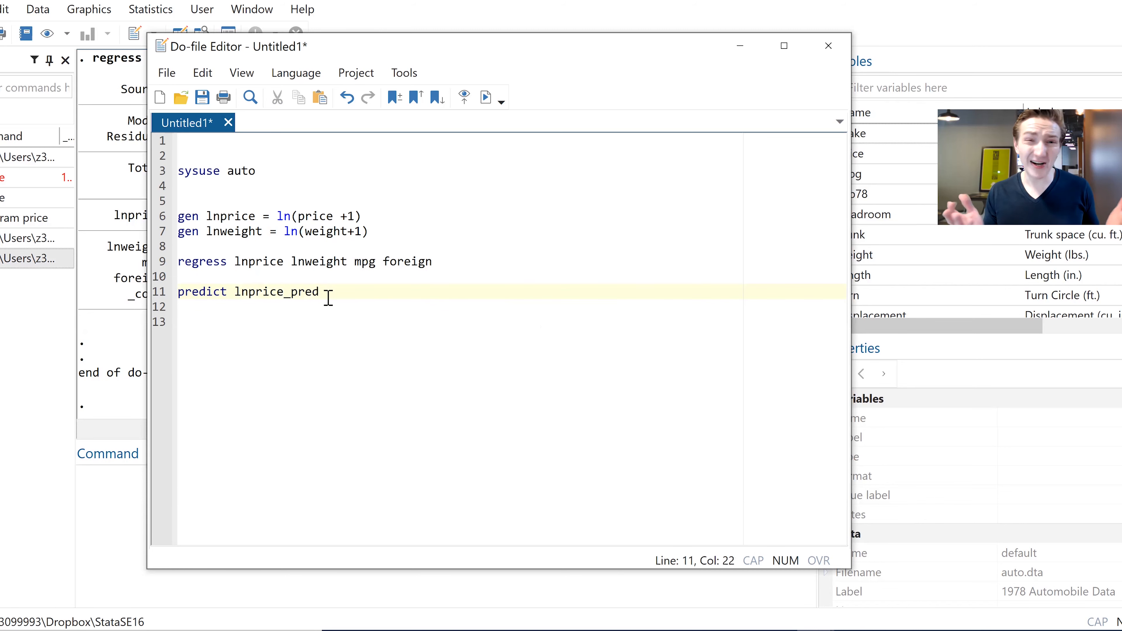
Complete the line as "predict lnprice_pred , xb" in the do-file and run only that line
text(= xb)
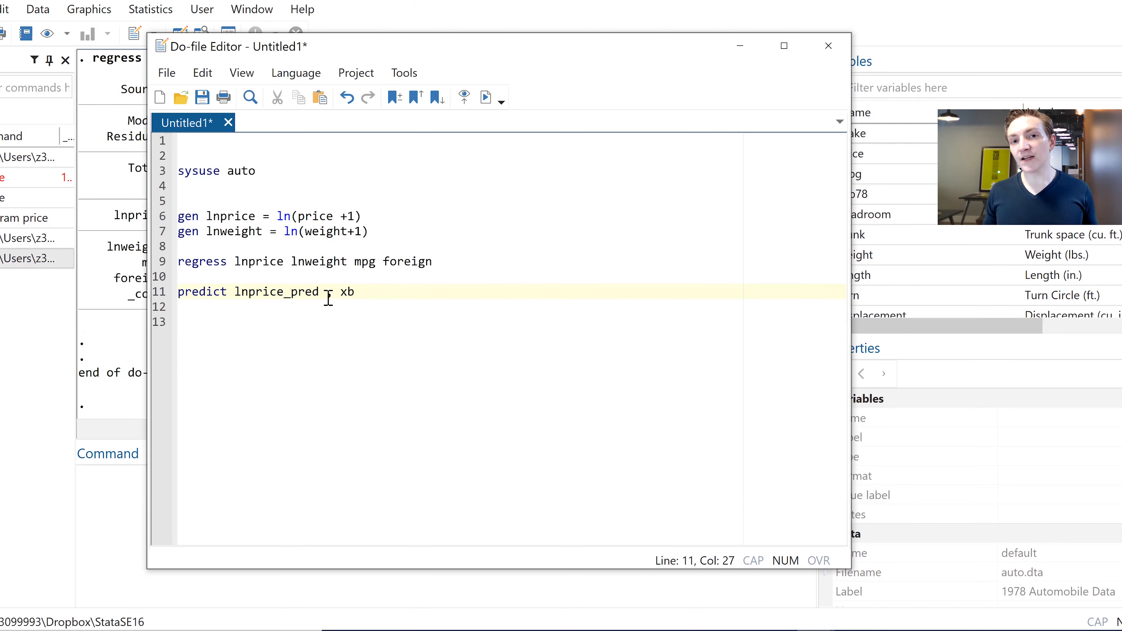
key(Return)
key(Return)
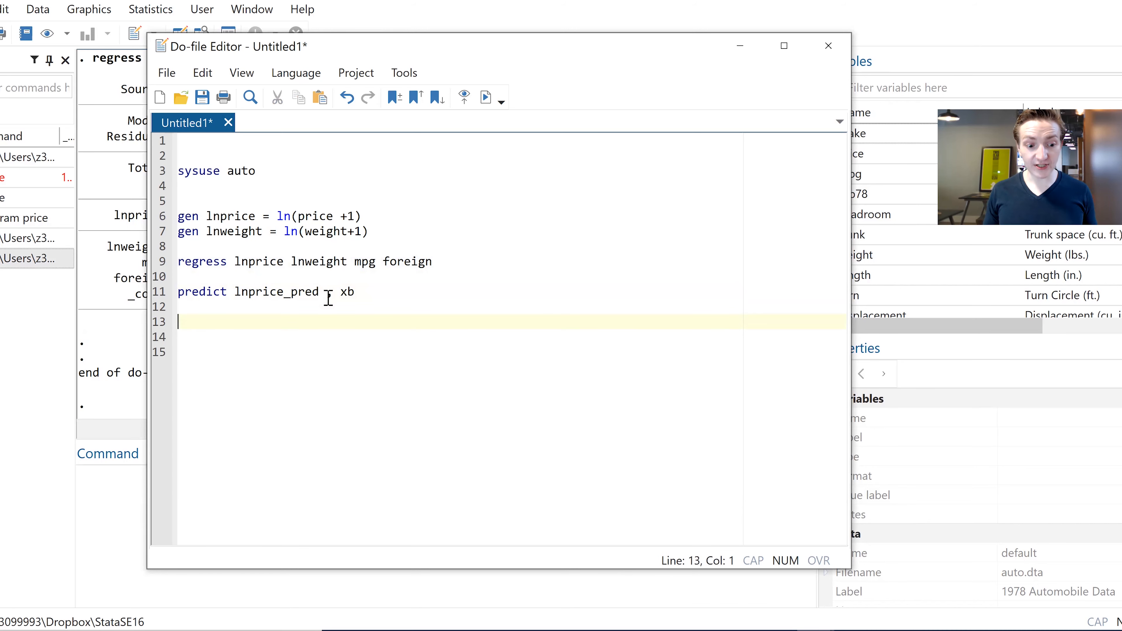
click(162, 292)
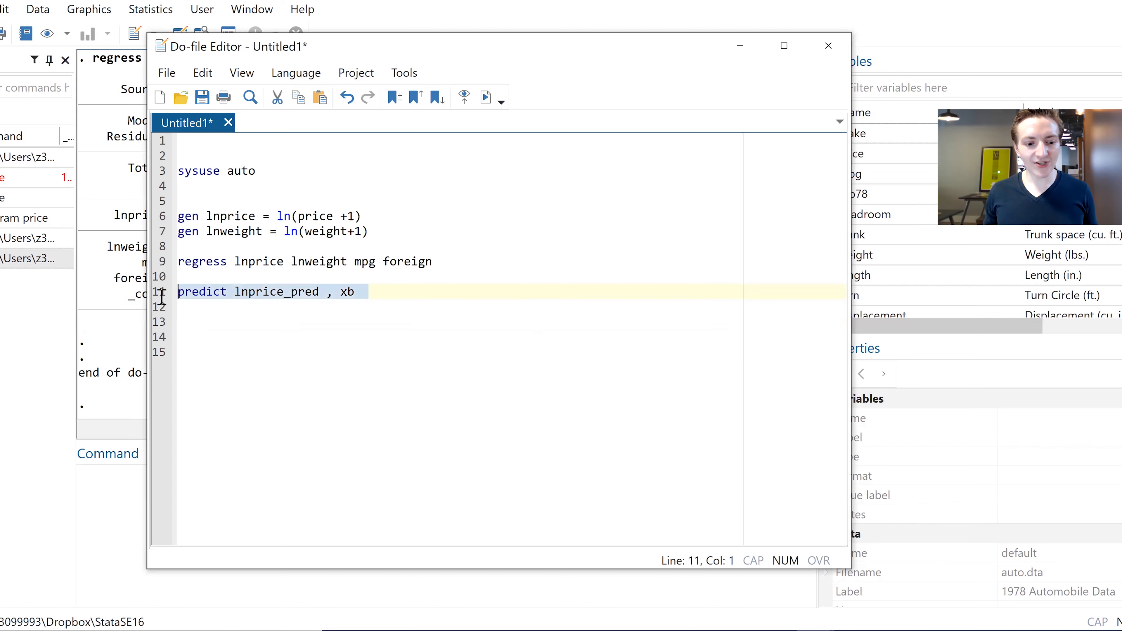
click(486, 97)
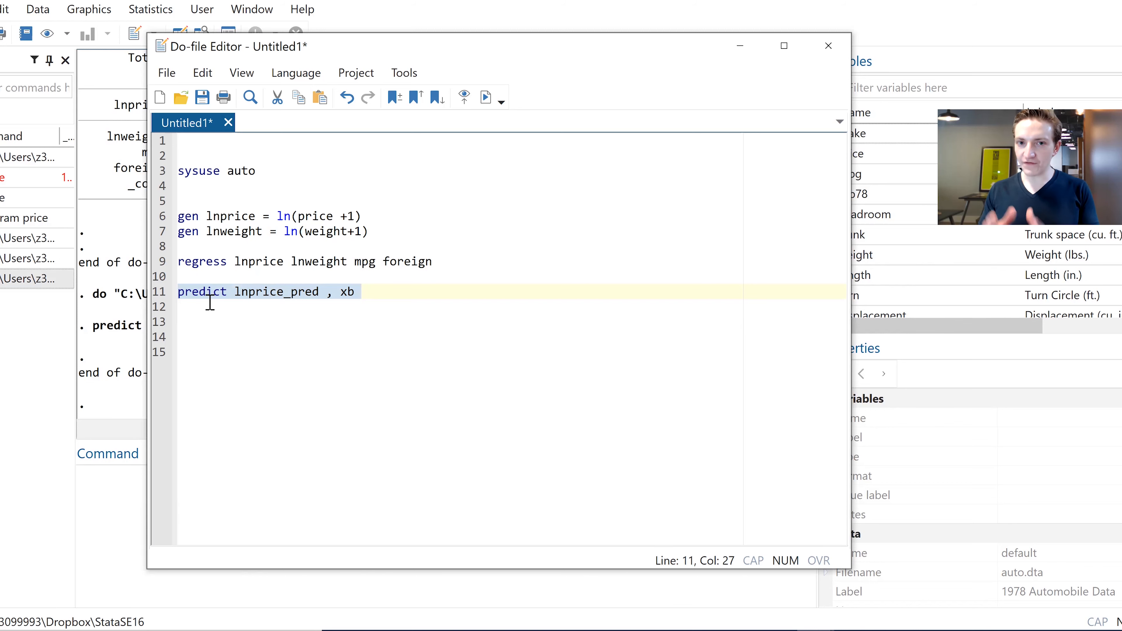
Add the line "predict resid, resid" directly below the lnprice_pred prediction to generate the residuals
click(209, 303)
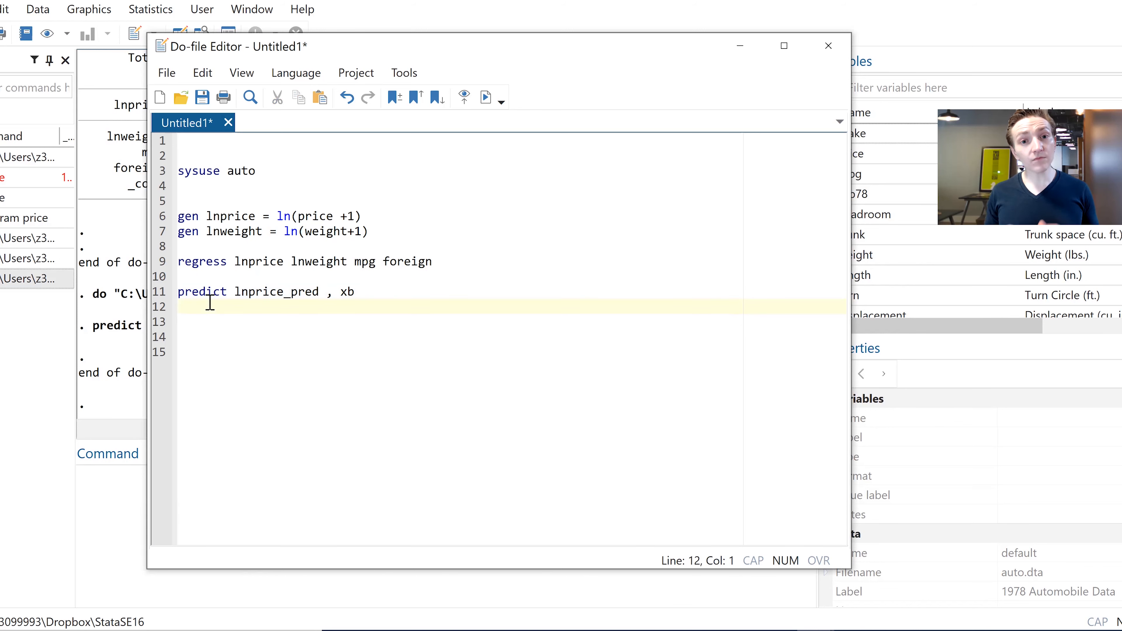
text(predict )
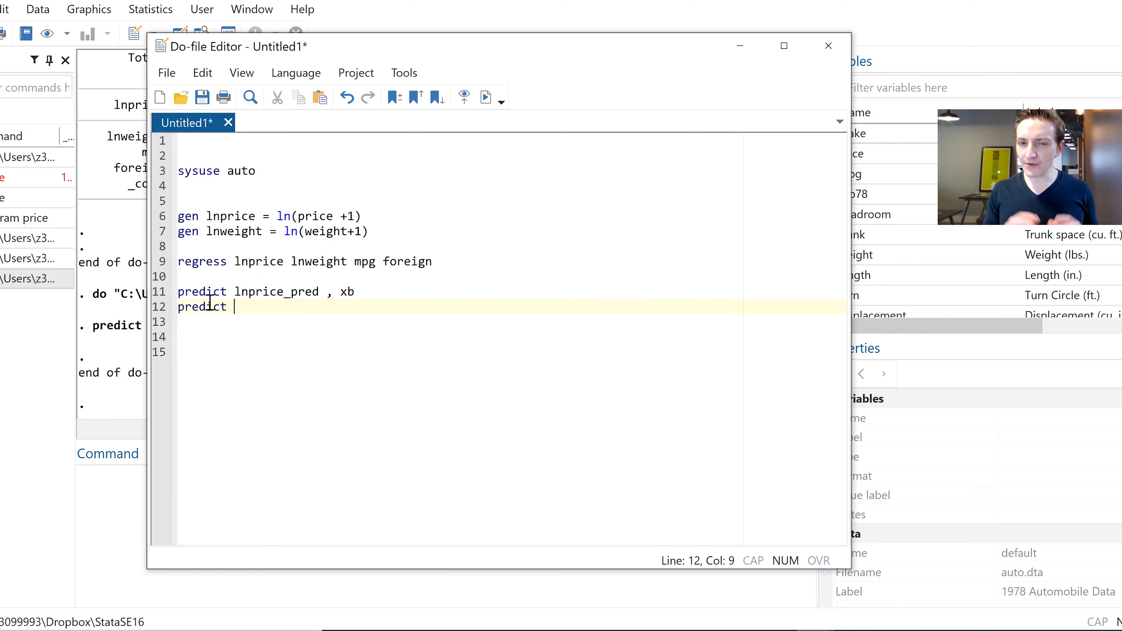
text(resid)
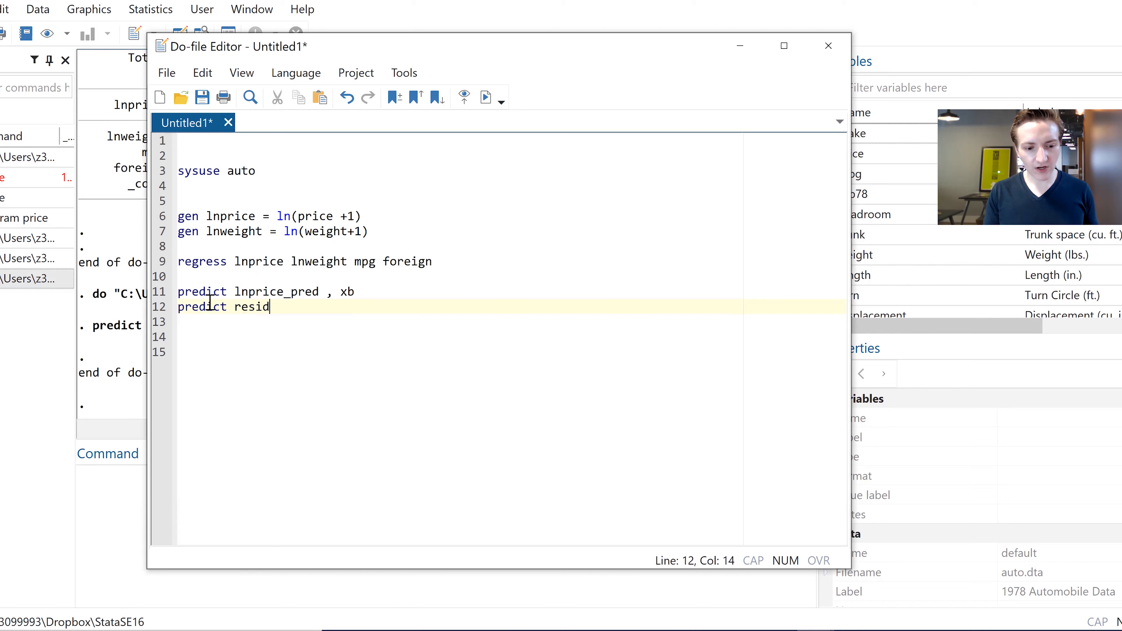
text(, resid)
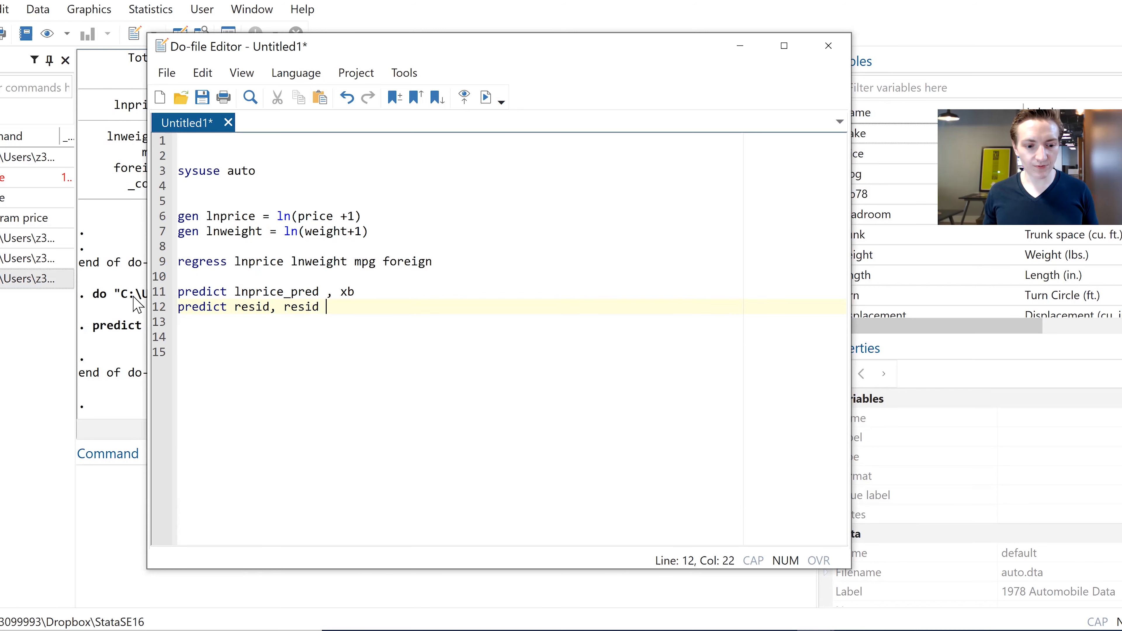
Add the line "predict cooksd, cooksd" below the residuals command to generate Cook's distance
key(Return)
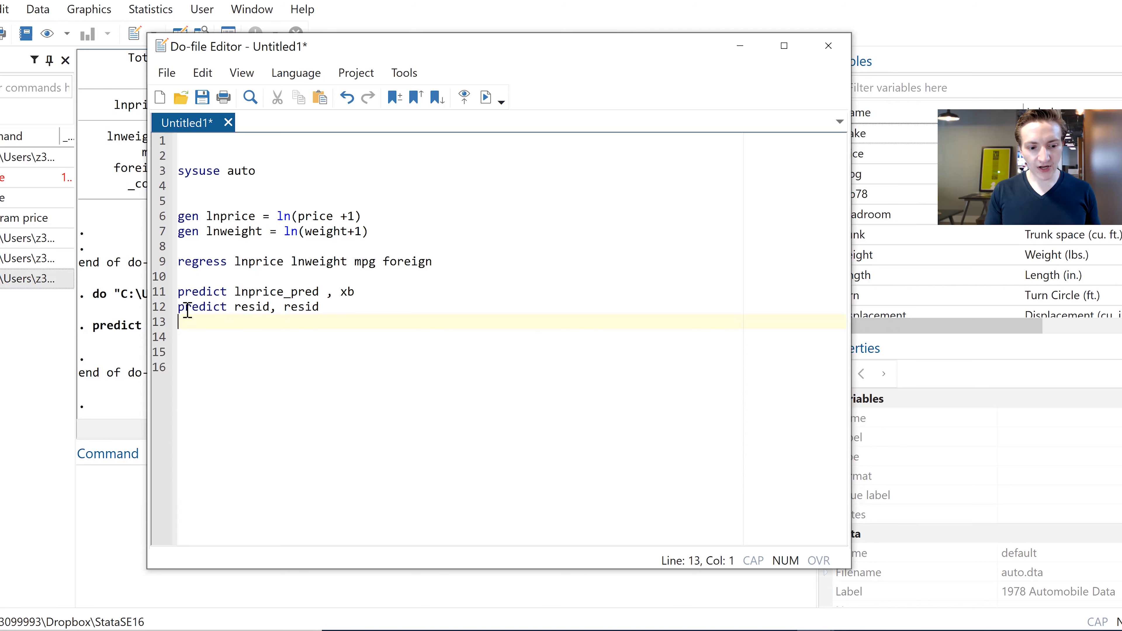
text(predict )
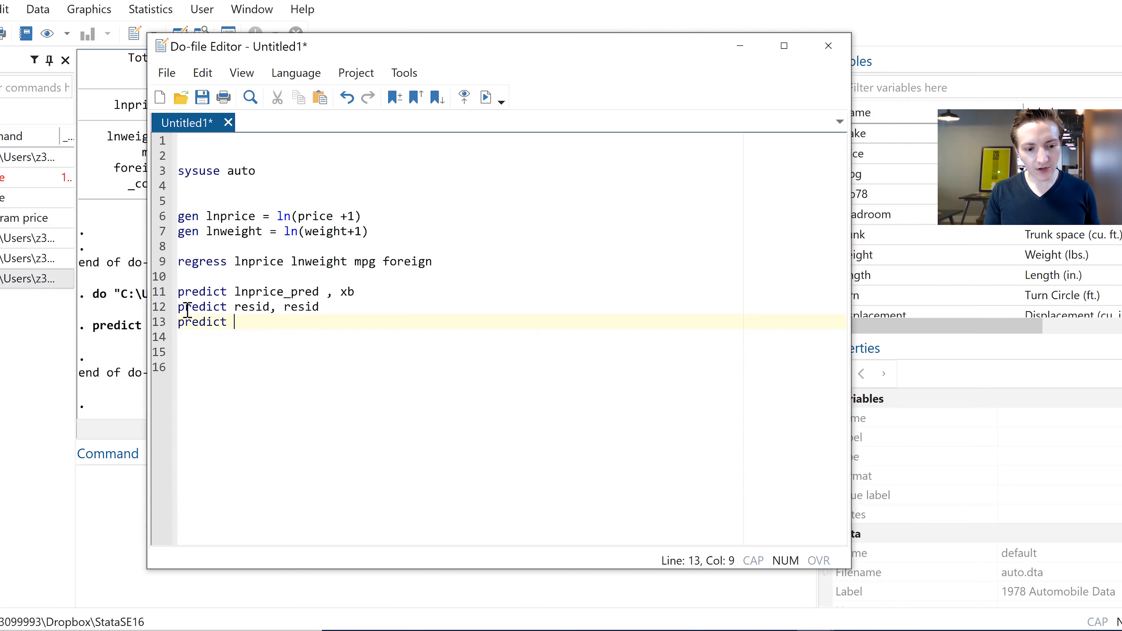
text(cooks)
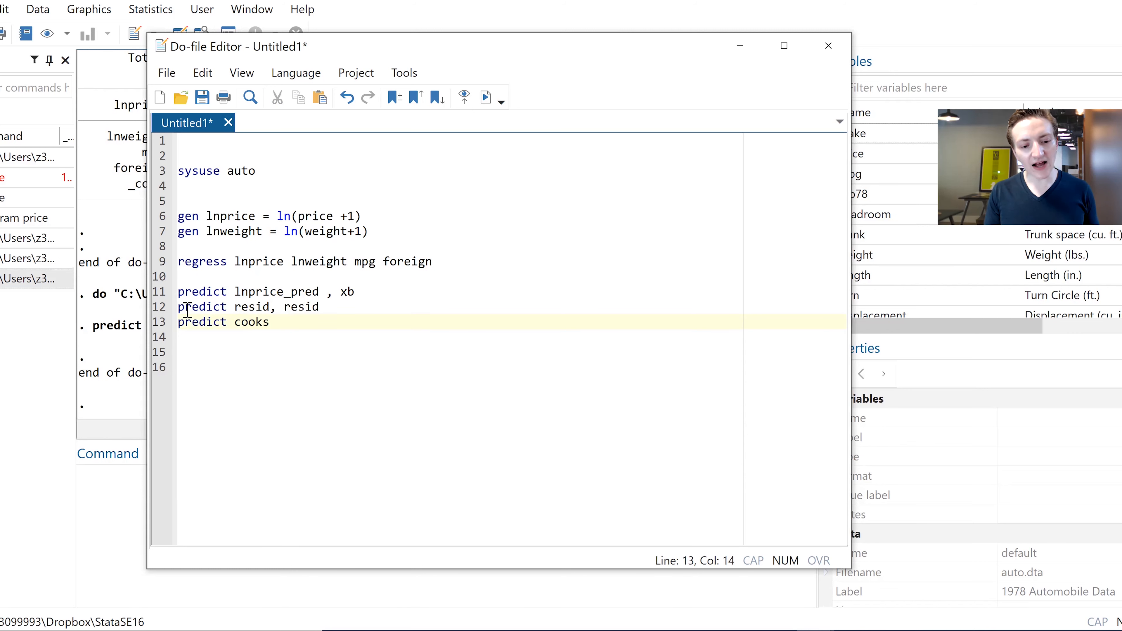
text(d, )
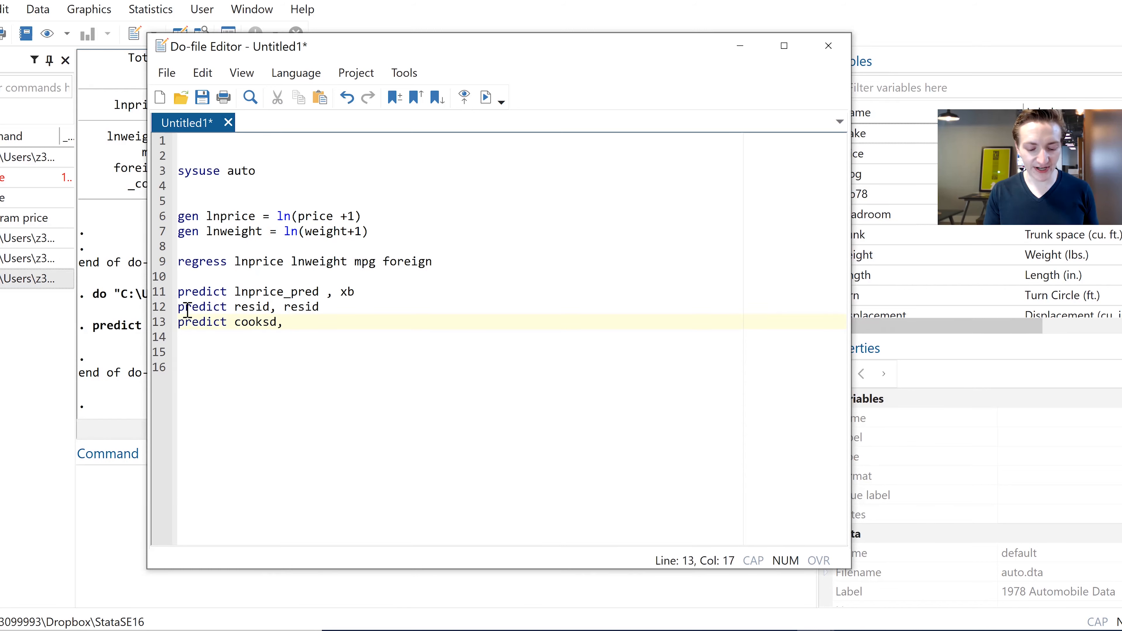
text(cooks)
text(d,)
key(BackSpace)
key(BackSpace)
text(d)
key(Return)
key(Return)
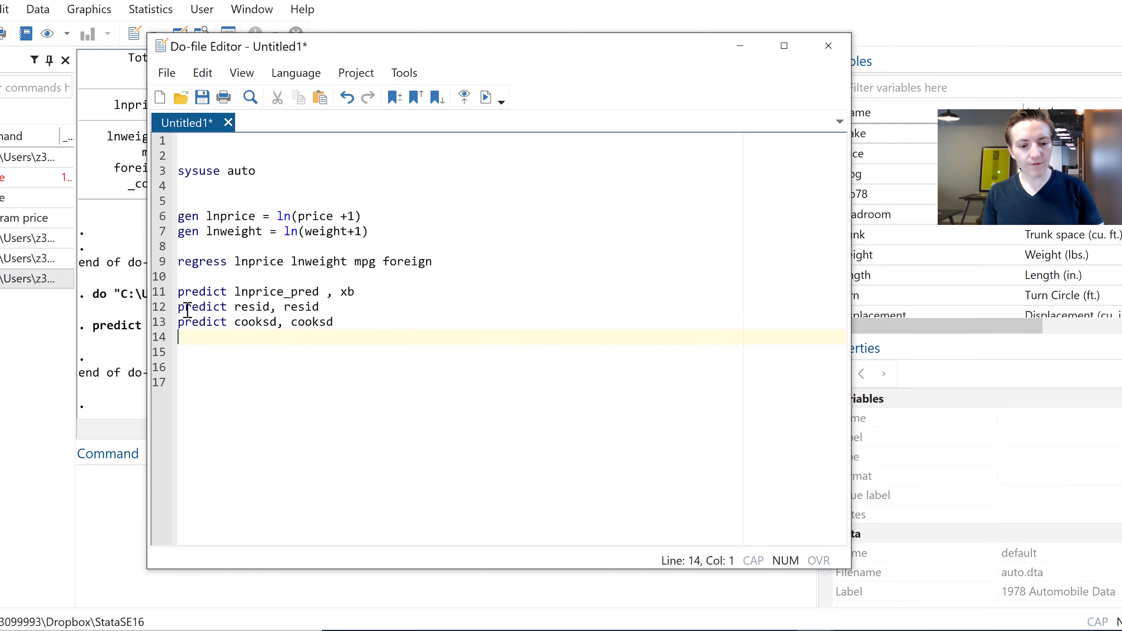
Run only the resid and cooksd predict lines and move the do-file window aside to uncover the results
drag(339, 322, 179, 307)
click(487, 98)
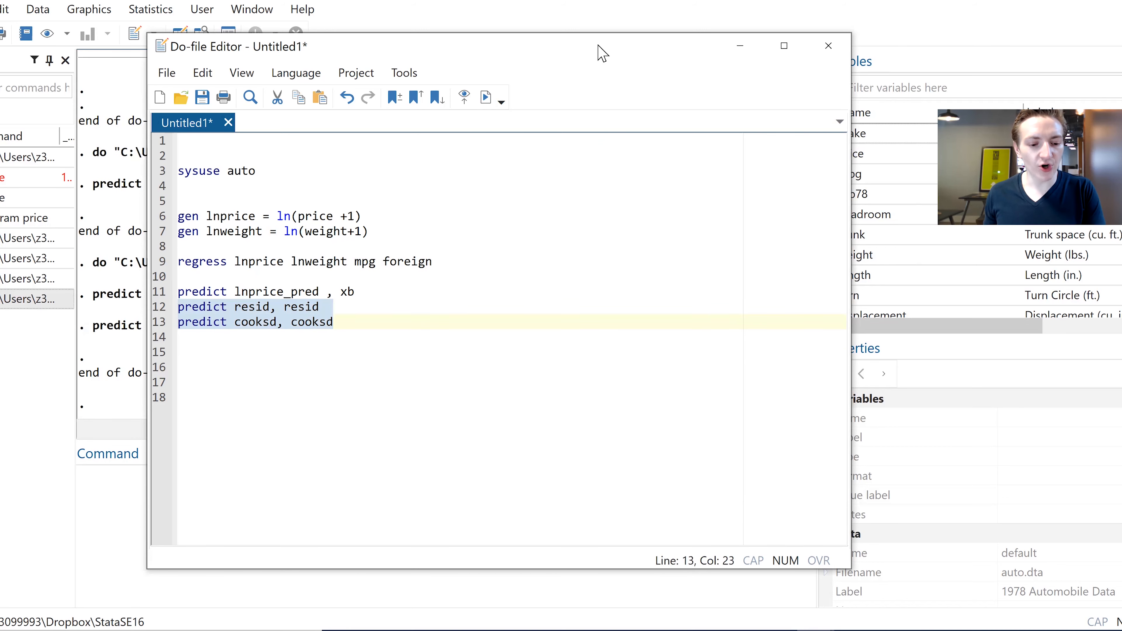
drag(602, 53, 647, 47)
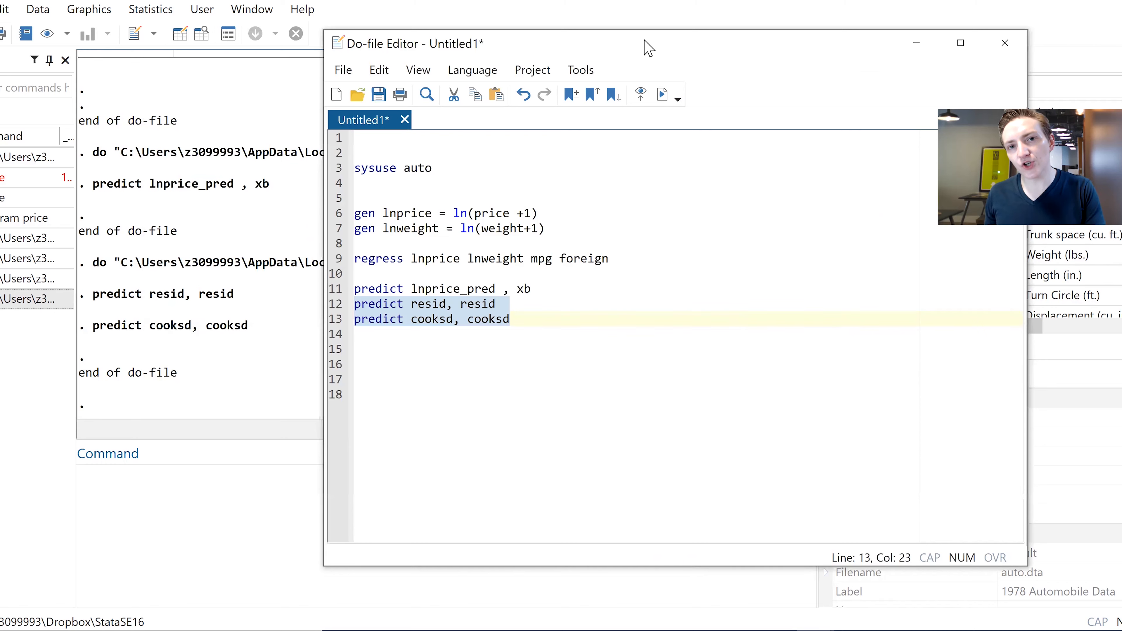
Add the line "summarize cooksd" to the do-file, leaving a blank line below the predict commands
click(522, 338)
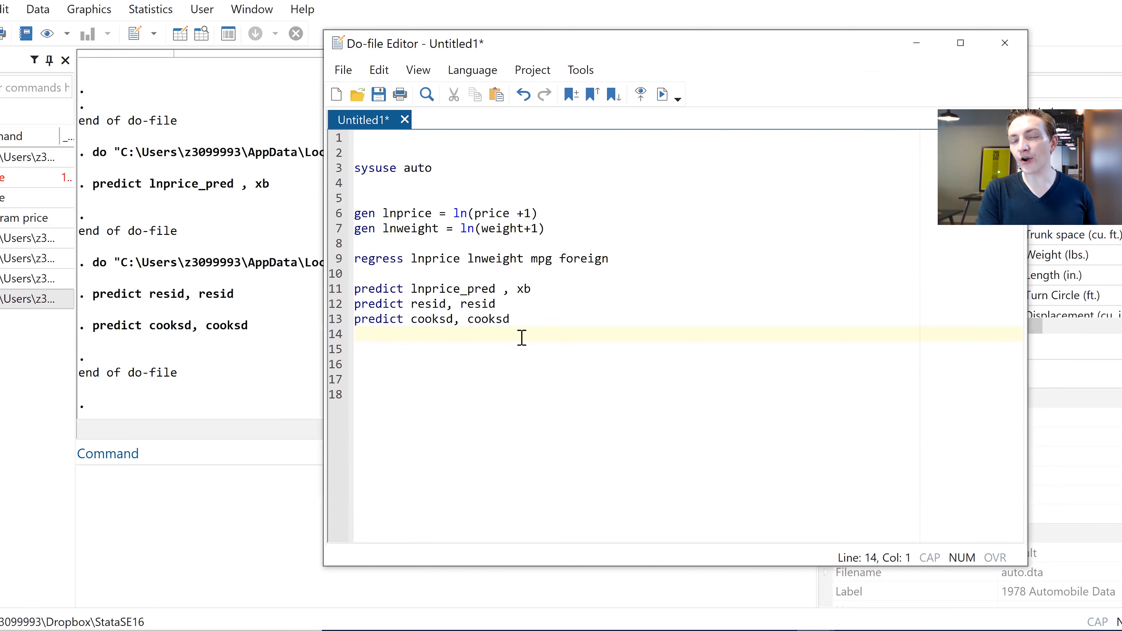
key(Return)
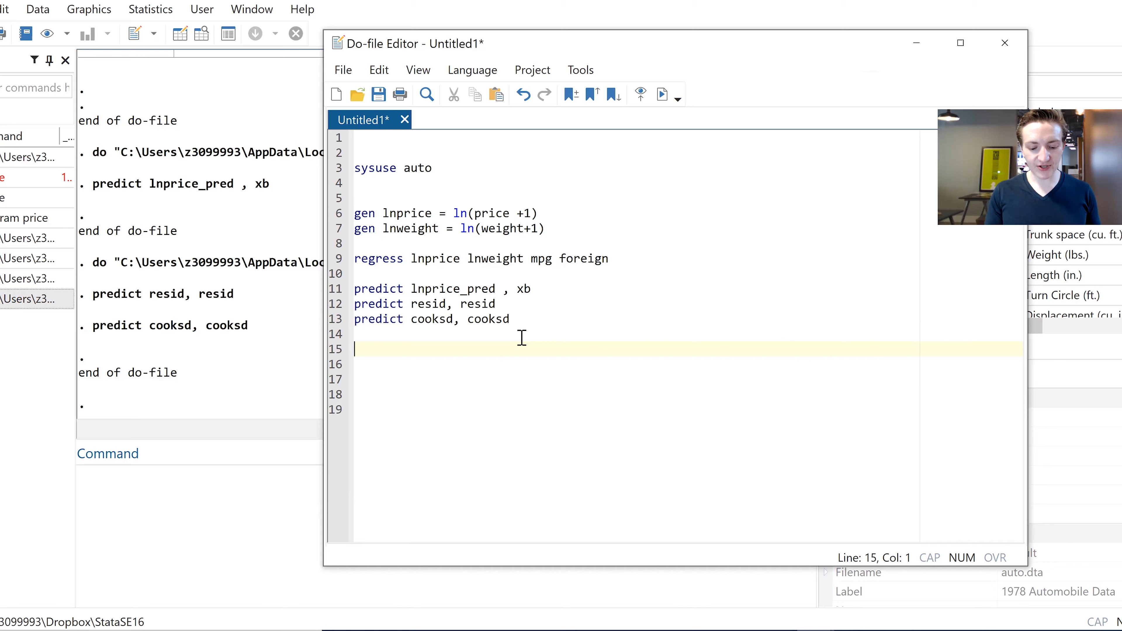
text(summariz)
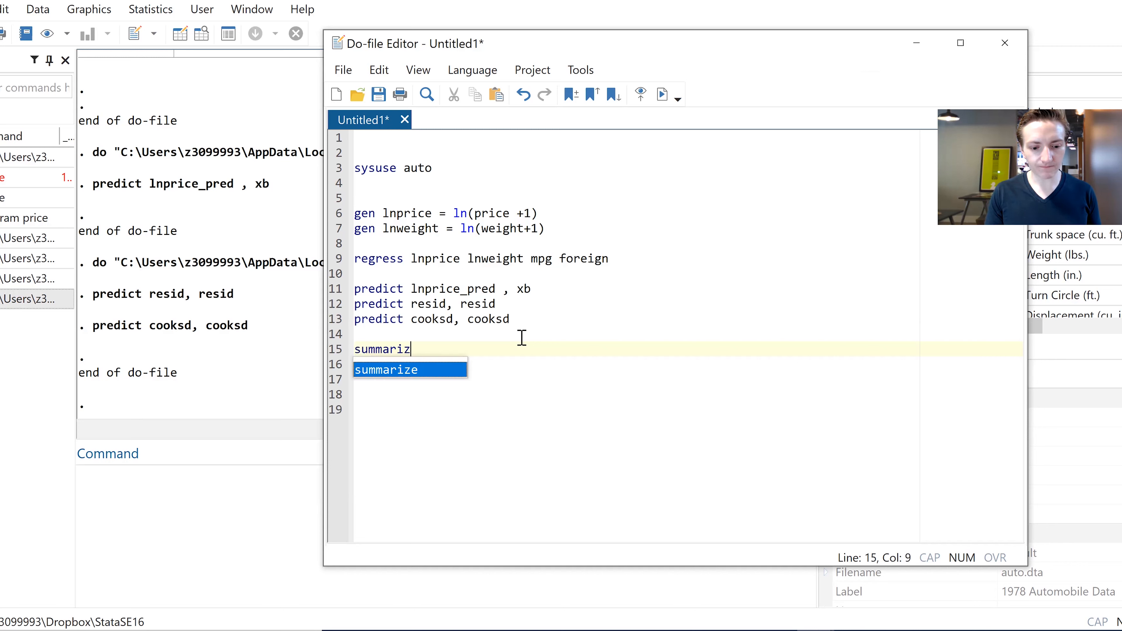
text(e cooksd,)
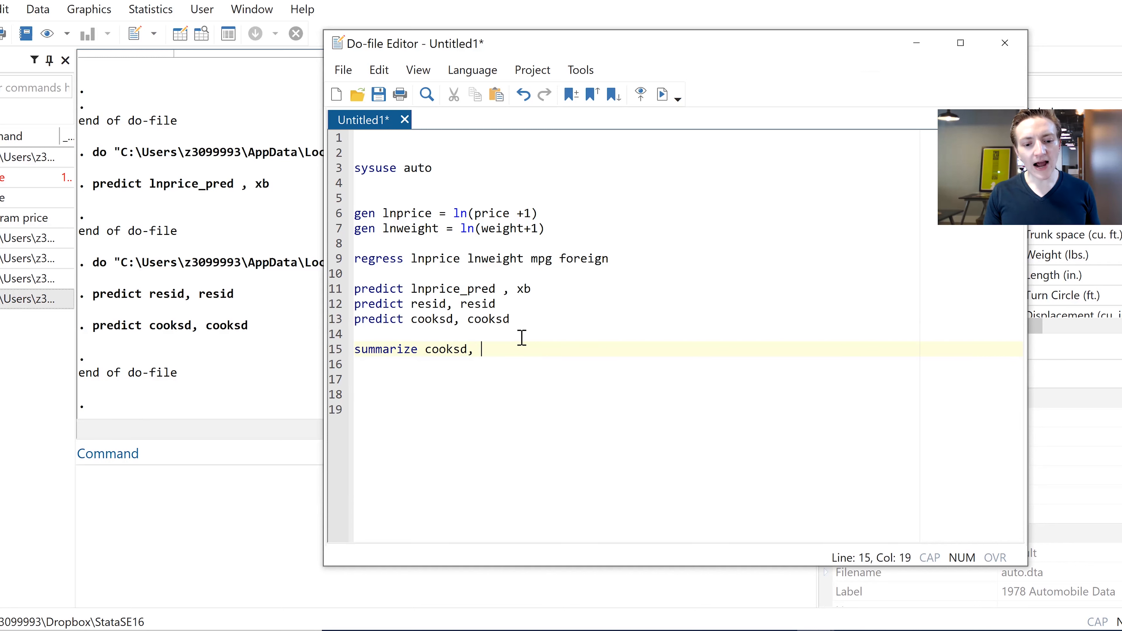
key(BackSpace)
key(BackSpace)
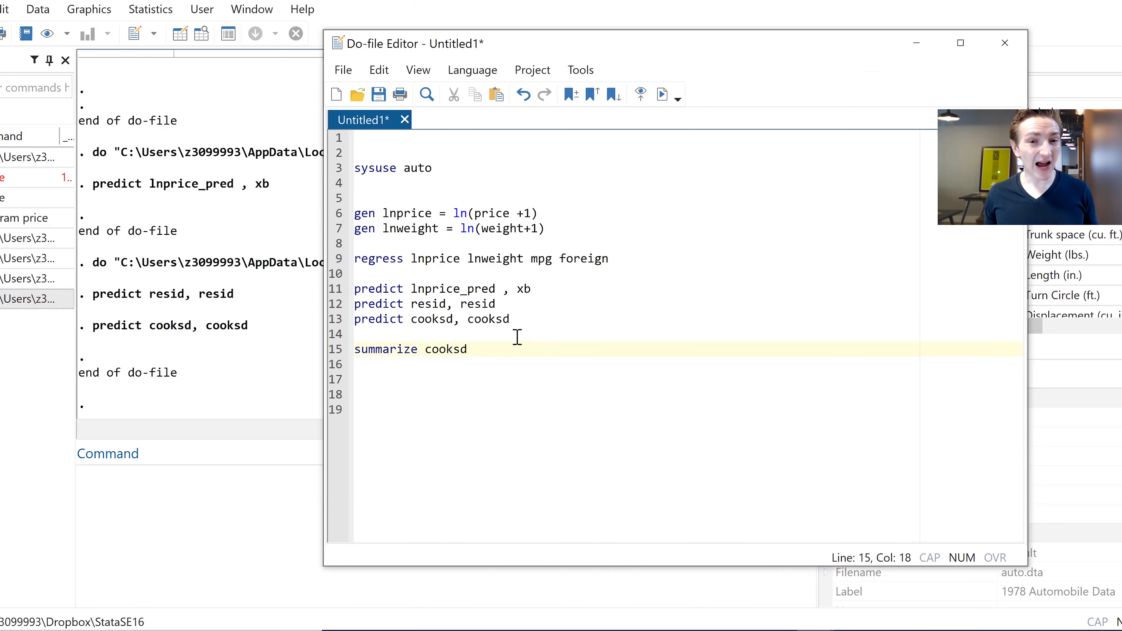
Run only the summarize cooksd line and shift the do-file window slightly away from the results
drag(454, 393, 355, 349)
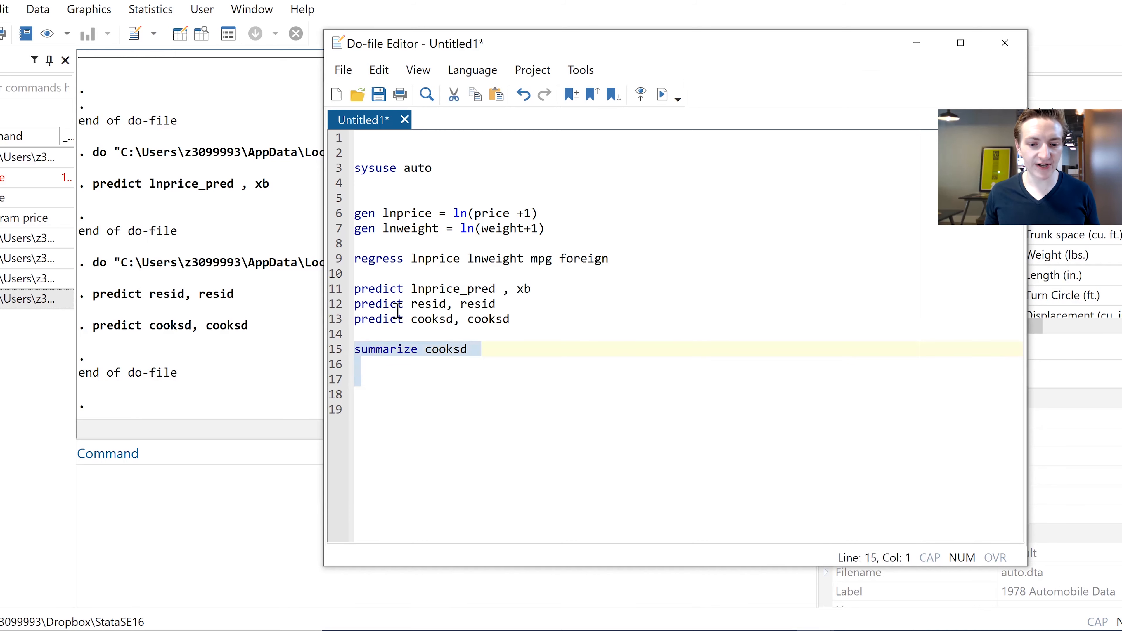
click(662, 95)
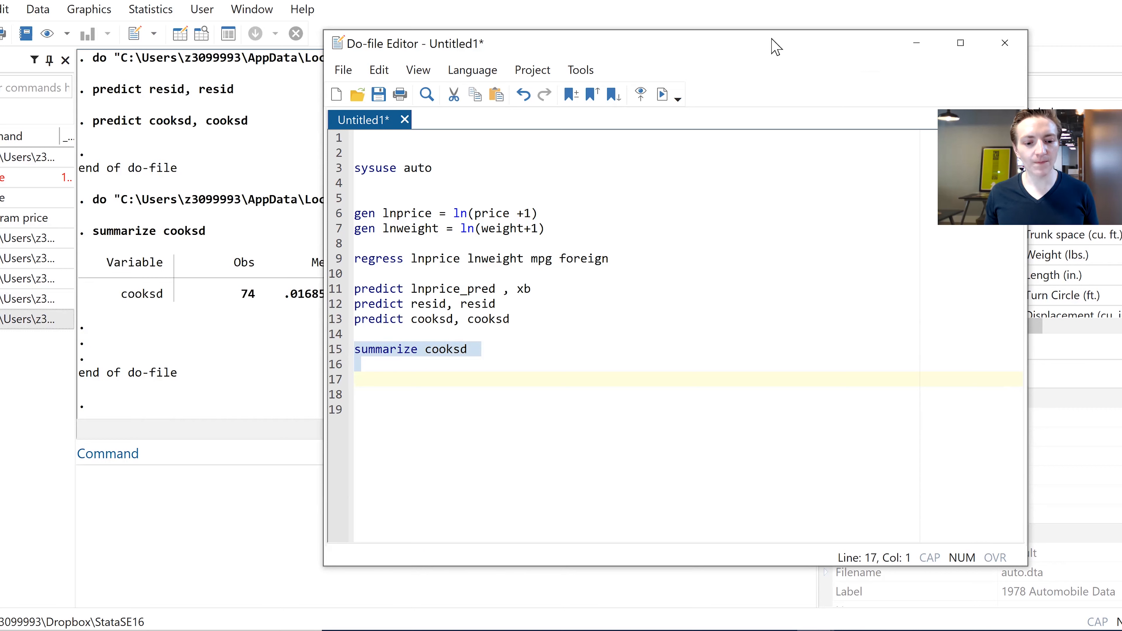
drag(776, 44, 783, 9)
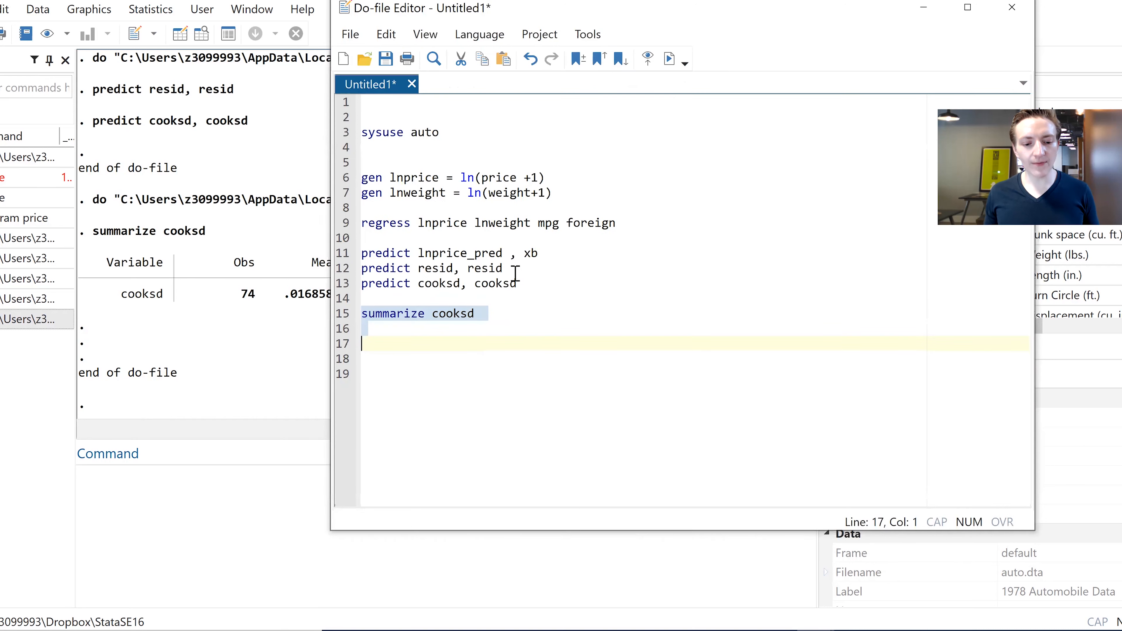
Add the line "gen leveragepoint =1 if cooksd > 3*r(mean)" directly below the summarize command
click(481, 335)
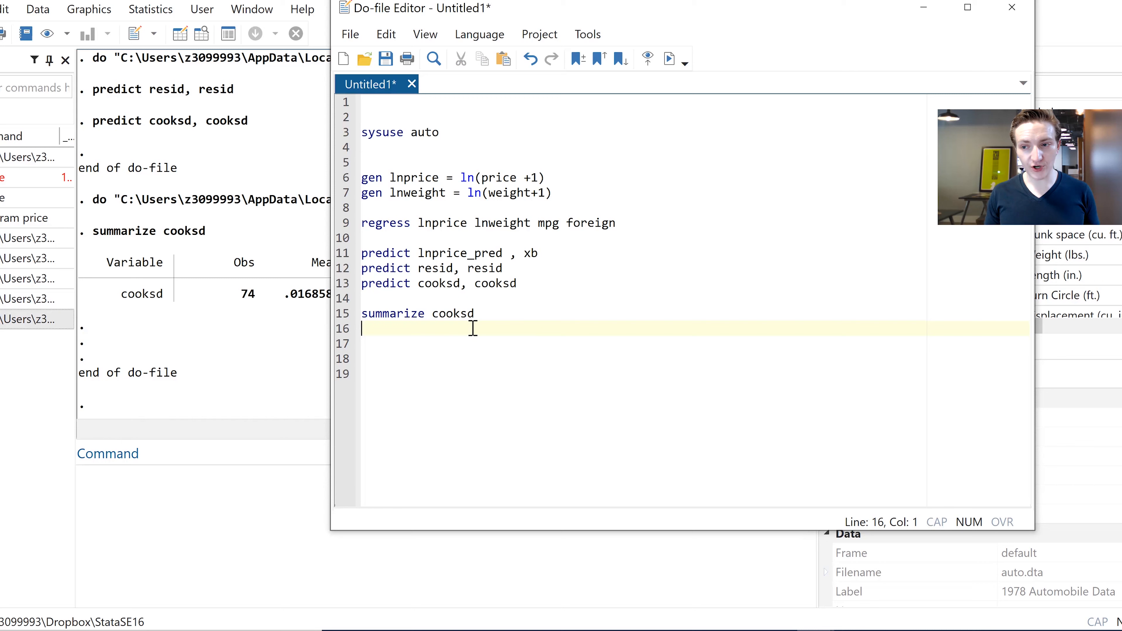
text(ge)
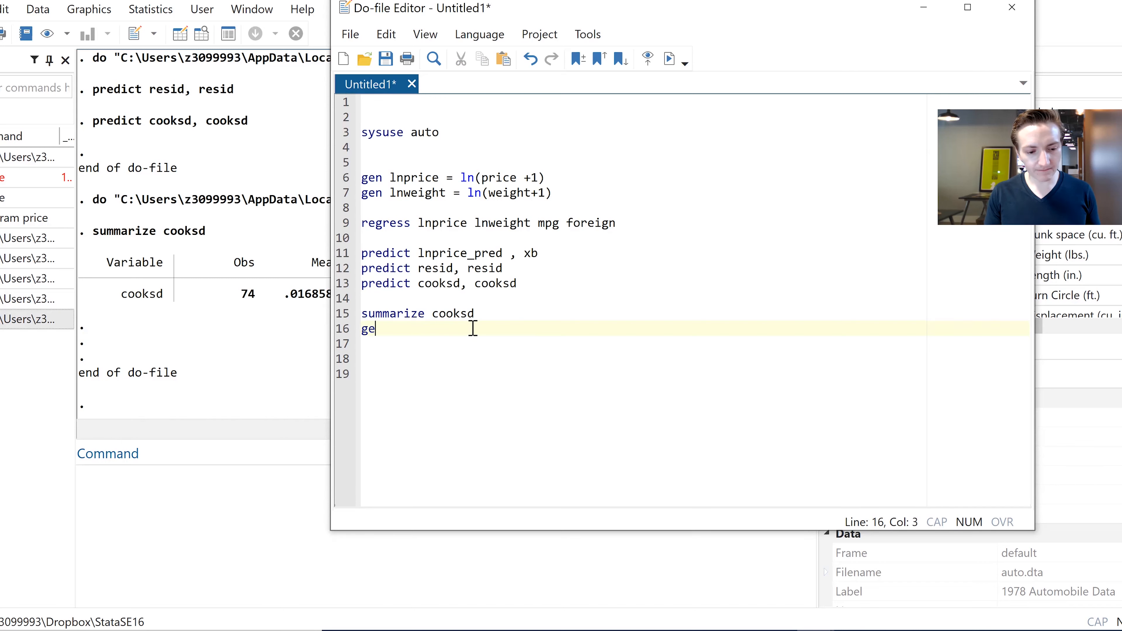
text(n leveragepoint )
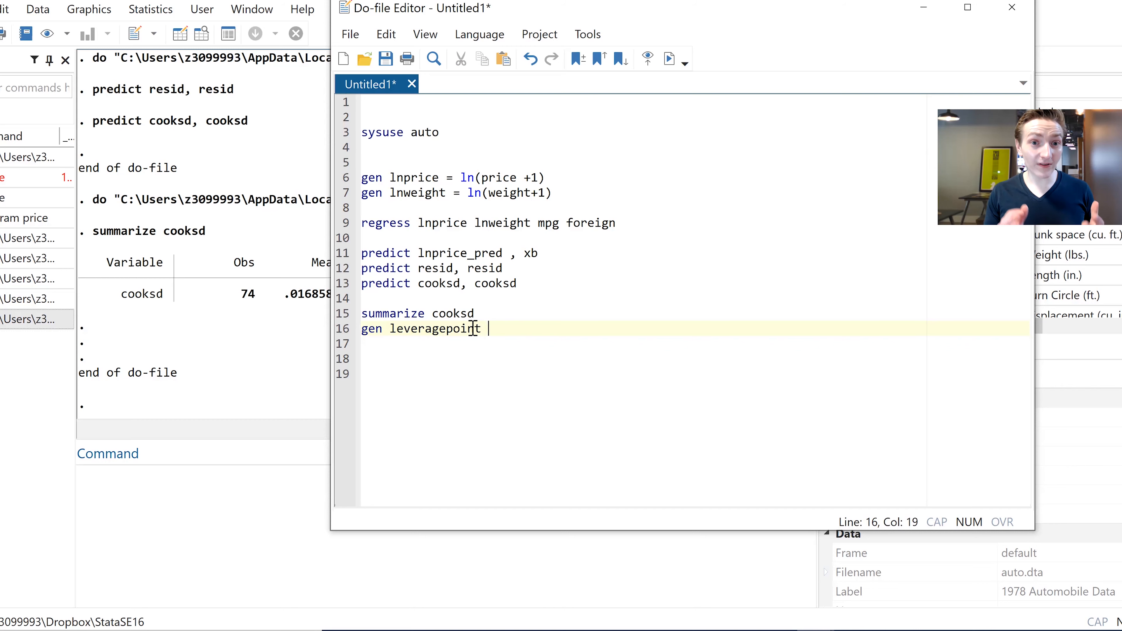
text(=1 )
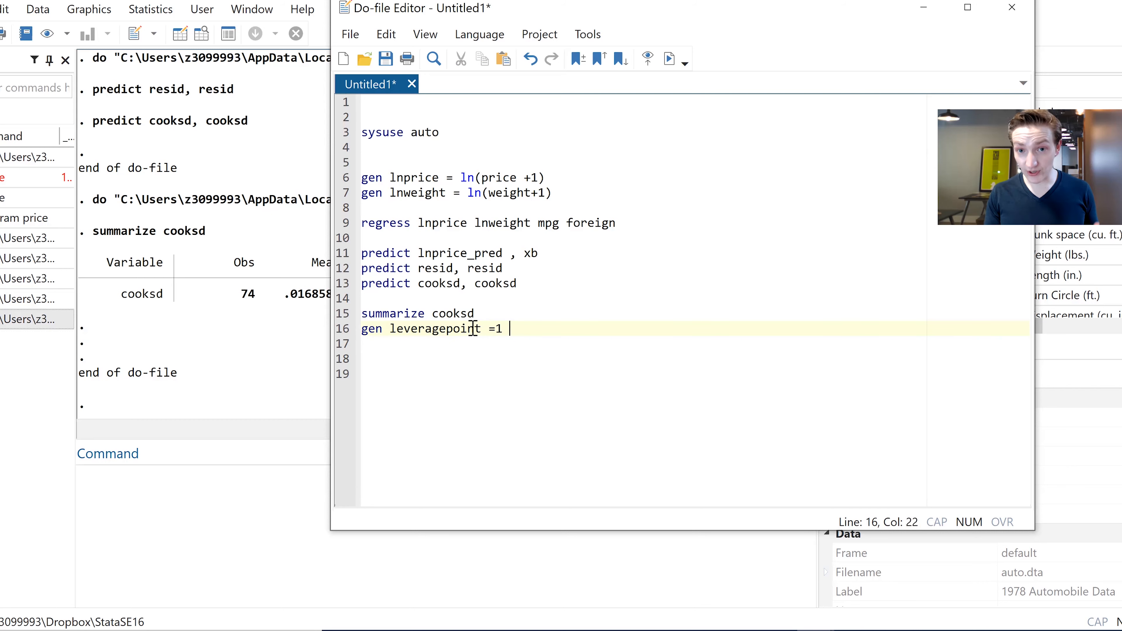
text(if cooksd)
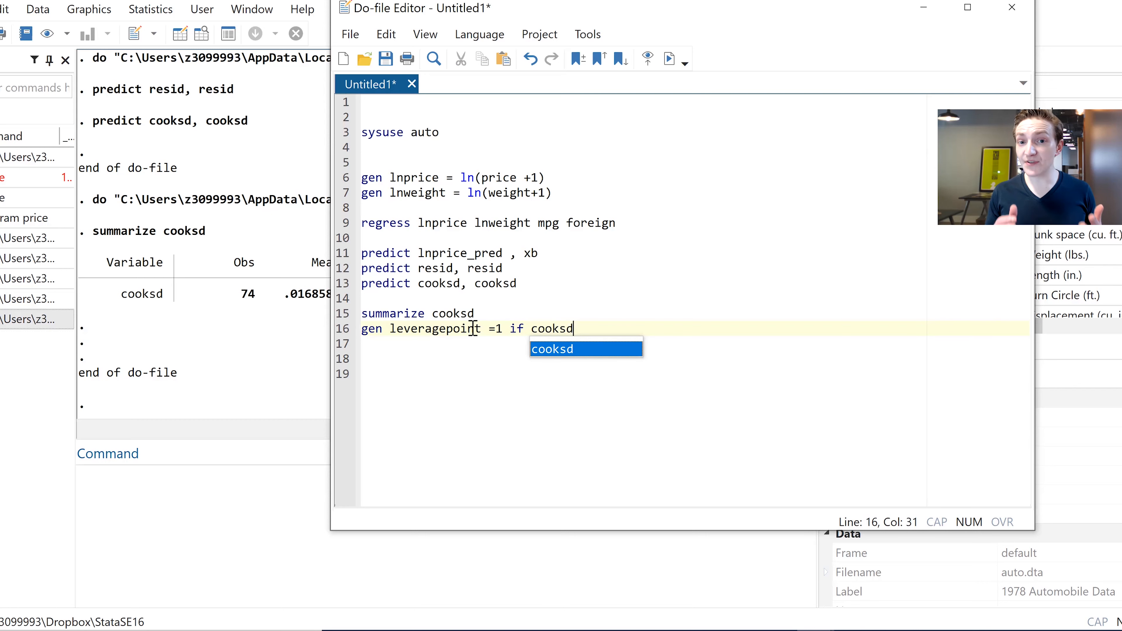
text( > )
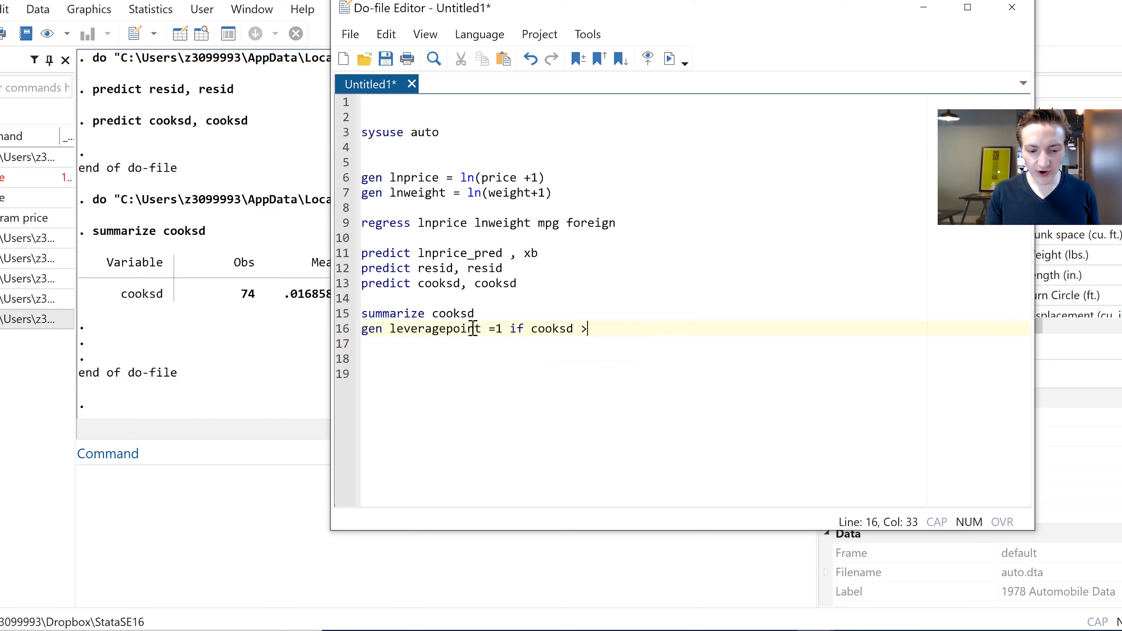
text(3*rm)
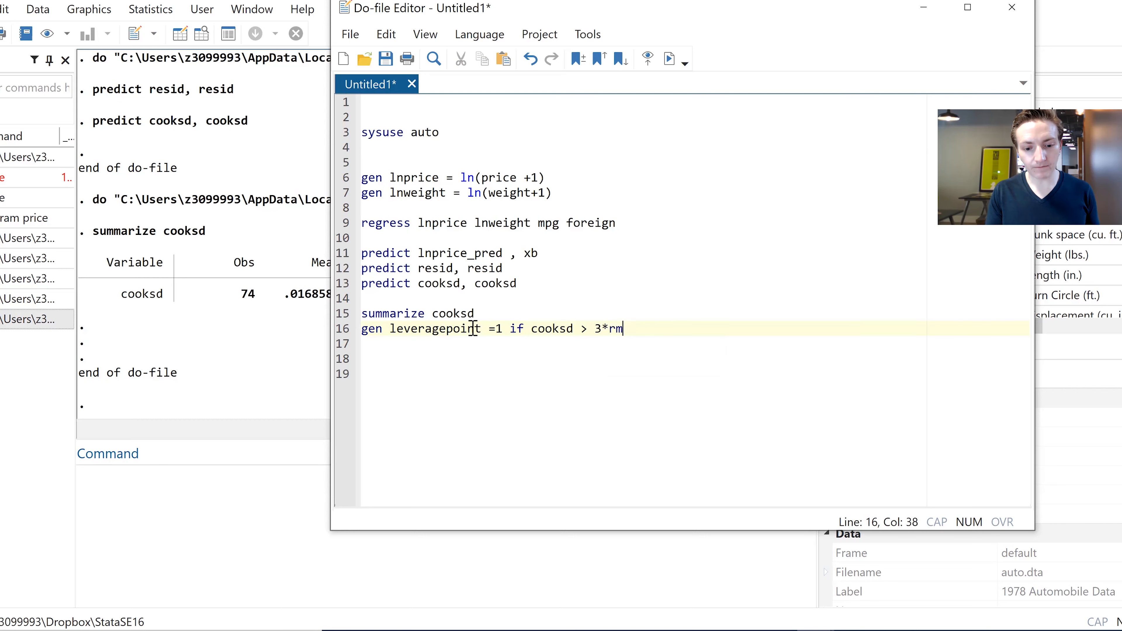
key(BackSpace)
text((mean)
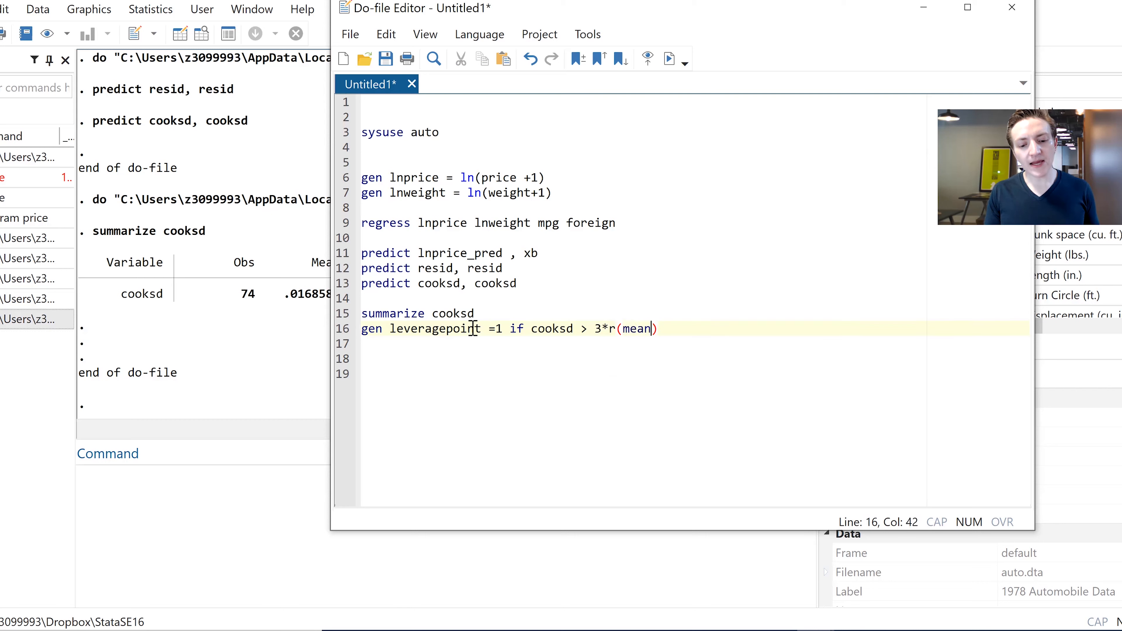
click(615, 330)
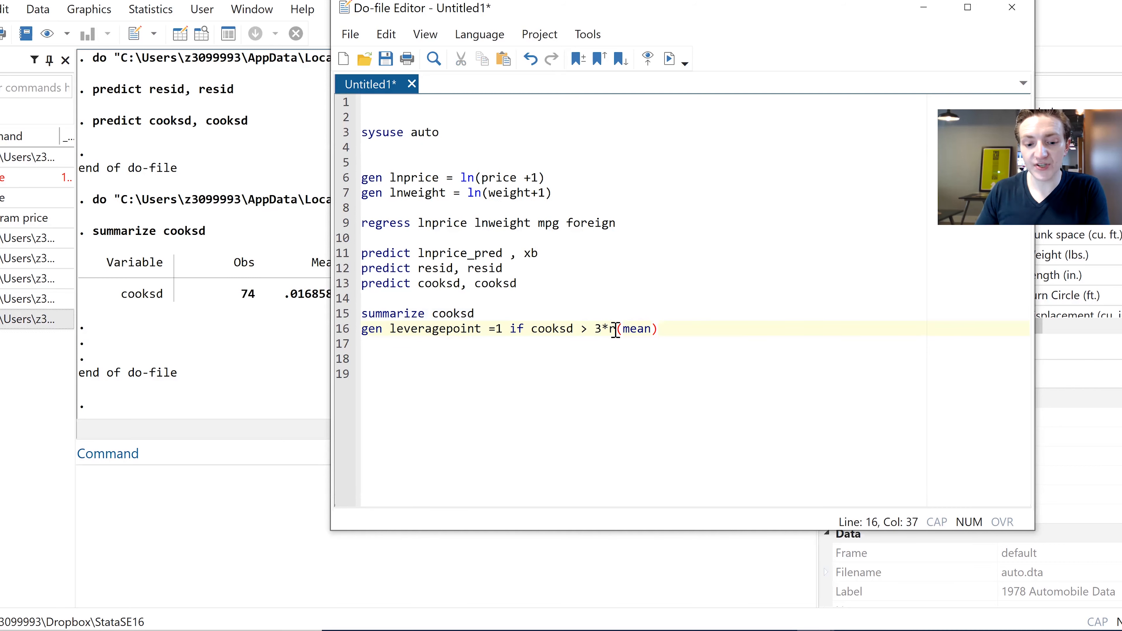
Run only the gen leveragepoint line and switch to the main window's command input
click(333, 322)
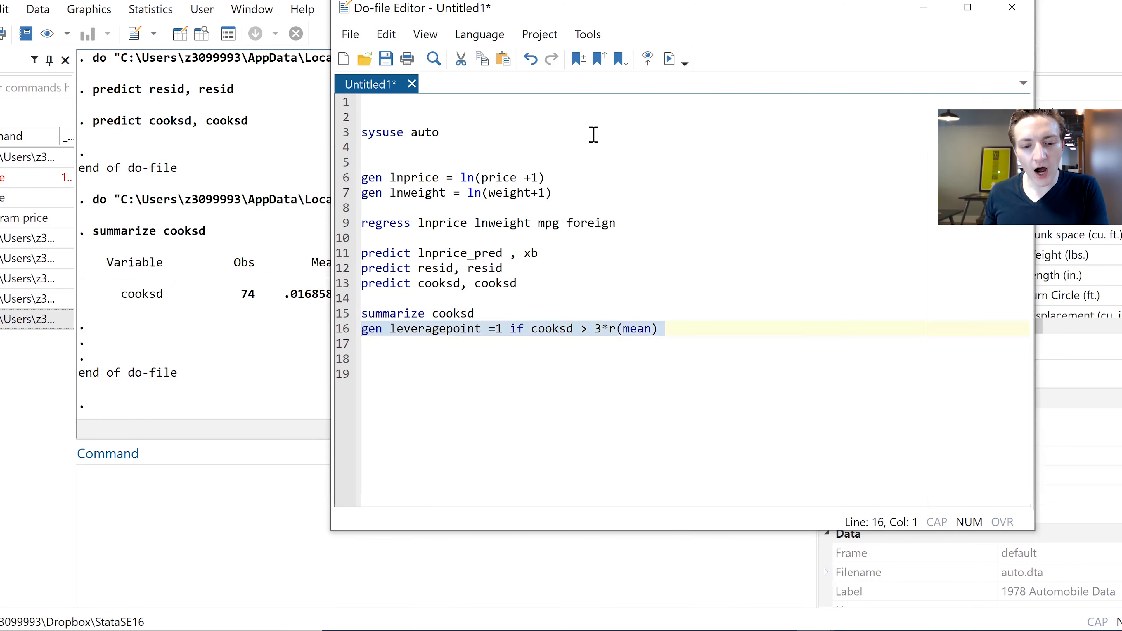
click(671, 59)
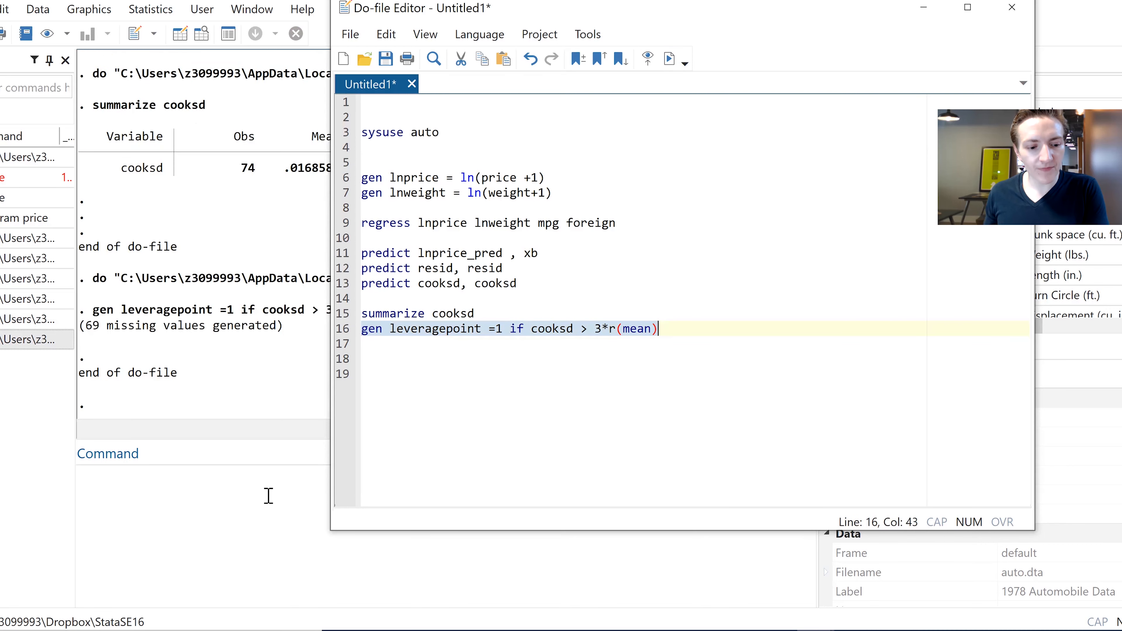
click(240, 534)
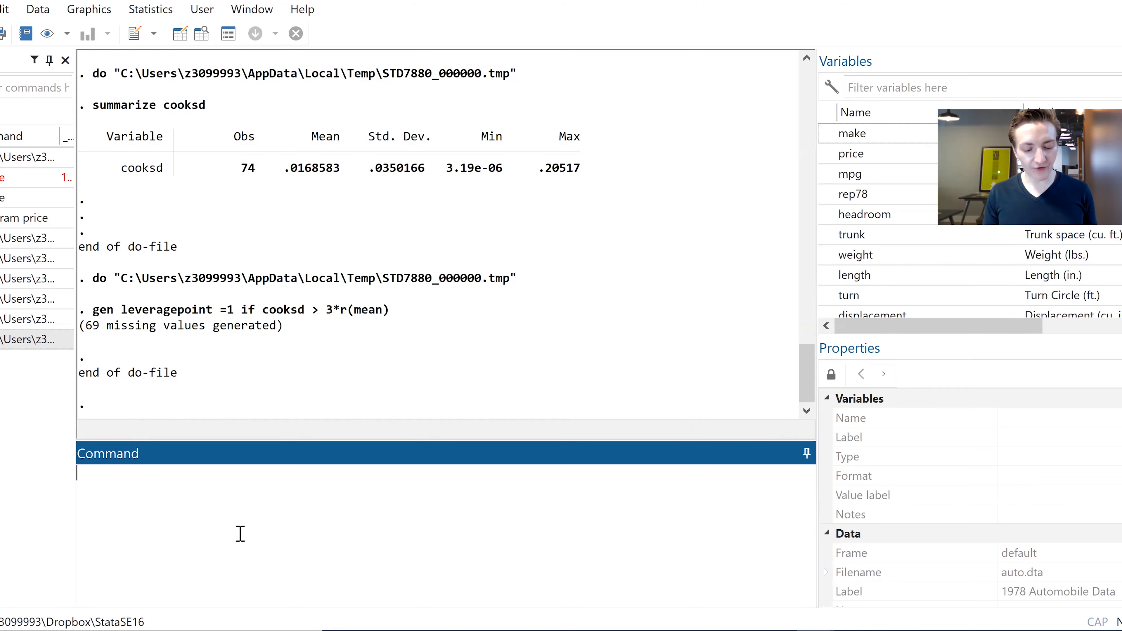
Tabulate the flagged leverage points with the command "tab leveragepoint"
text(tab)
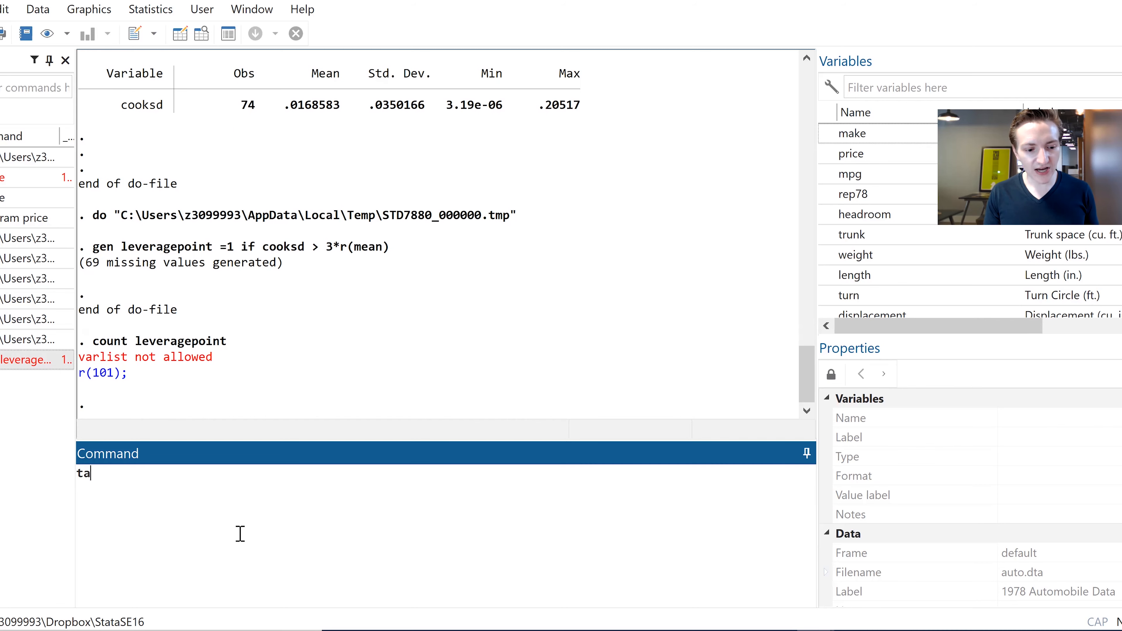
text(b leveragepoint)
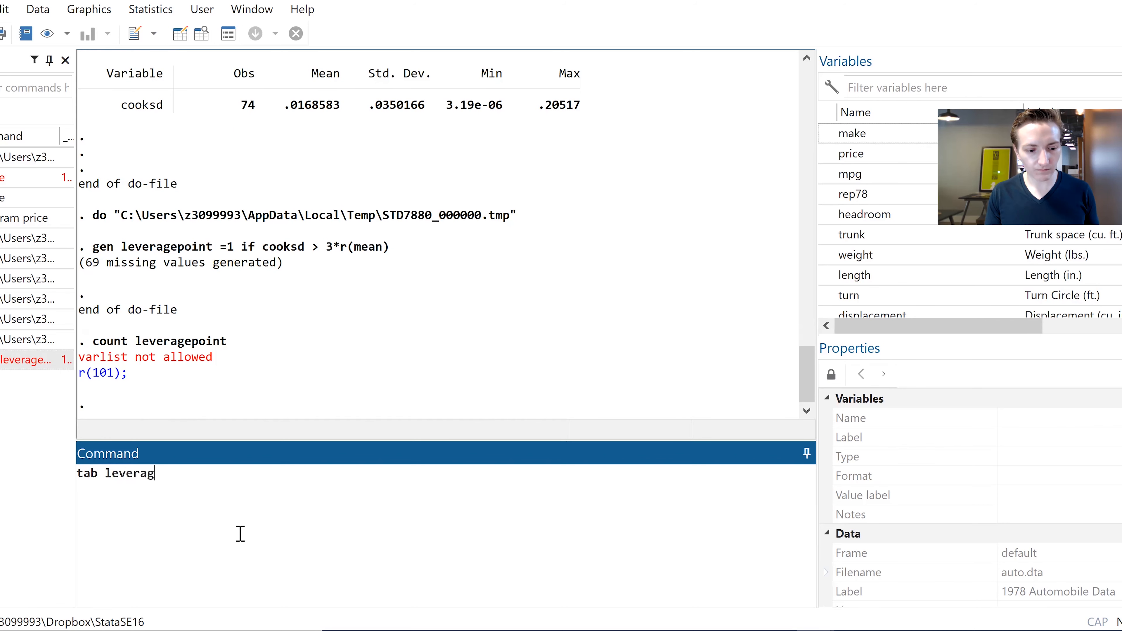
key(Return)
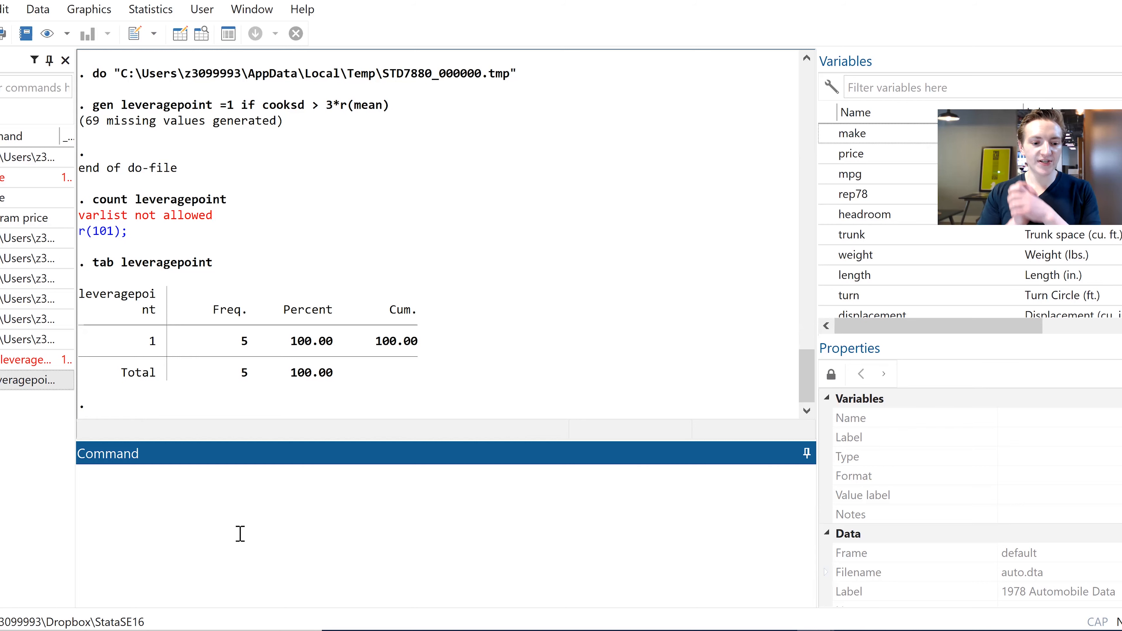
Try to browse only the flagged observations with the command "browse if leveragepoint =1"
text(bro)
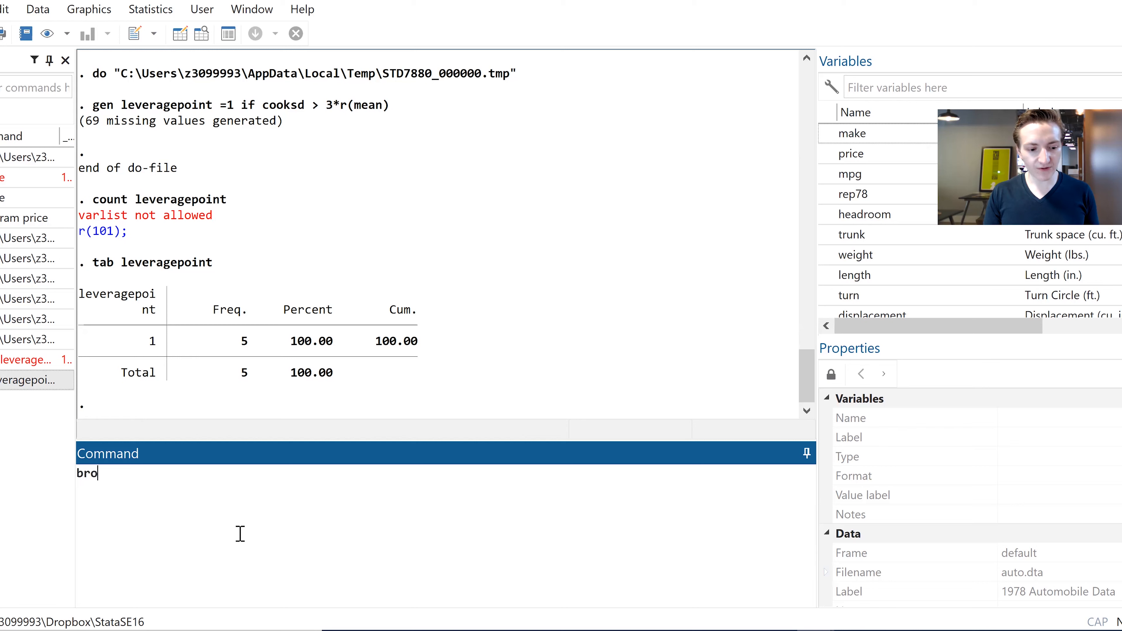
text(wse if leveragp)
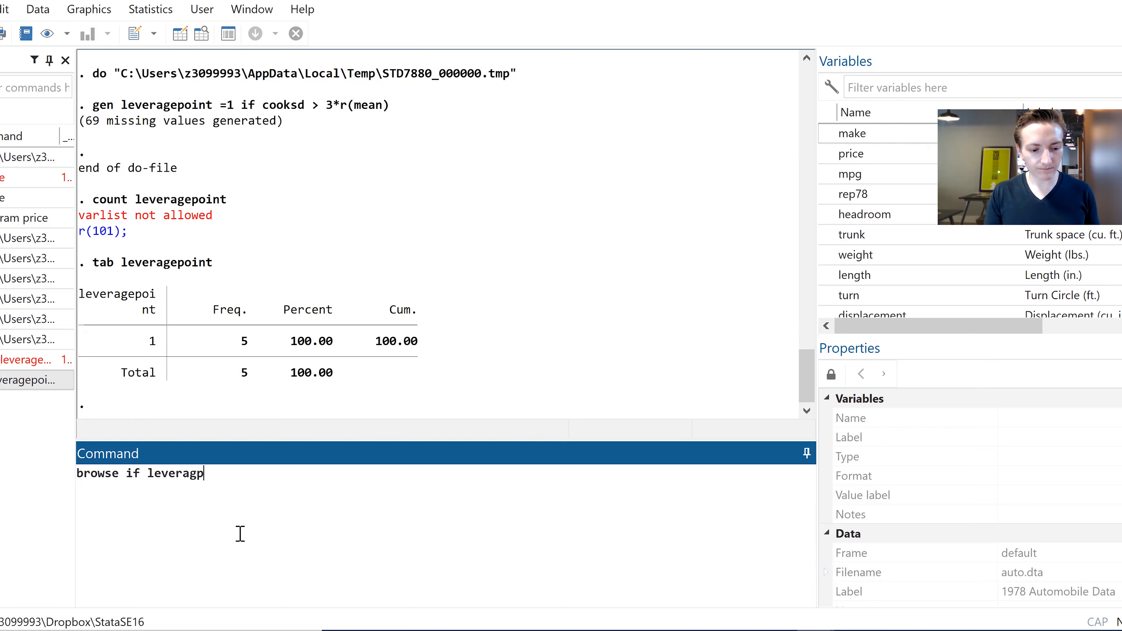
key(BackSpace)
text(epoint ==)
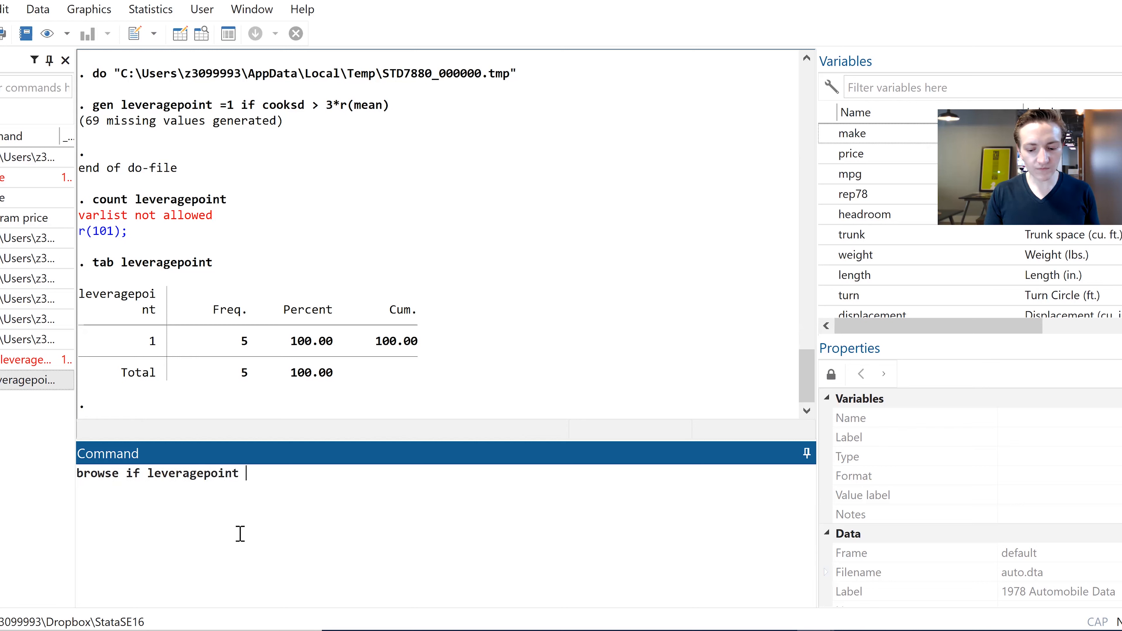
key(BackSpace)
key(BackSpace)
text(1)
key(Return)
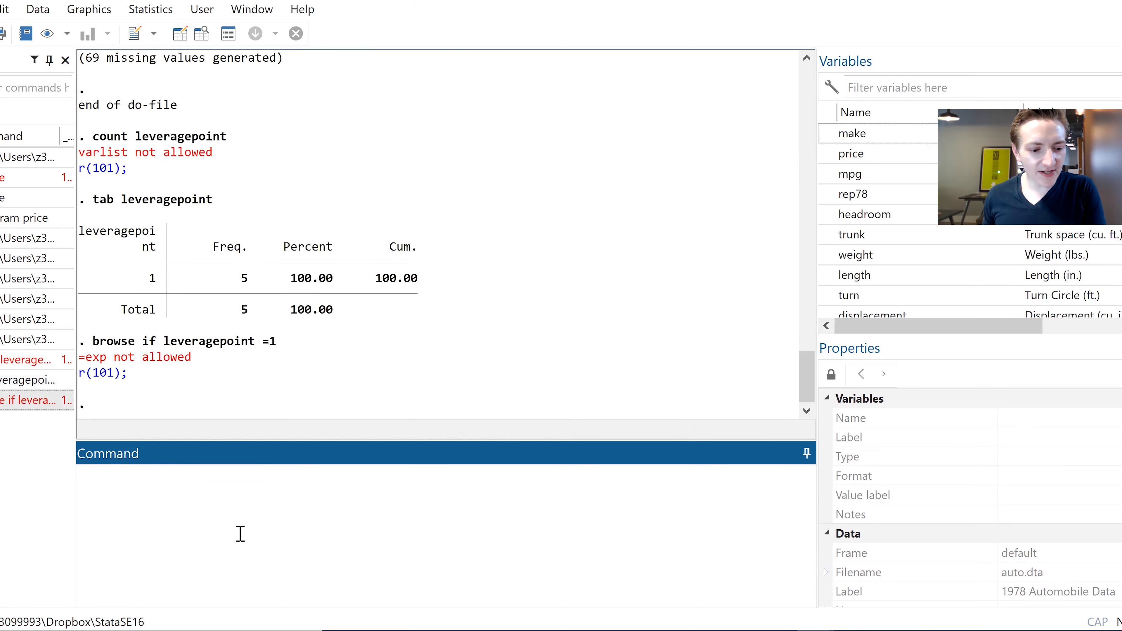
Recall the previous browse command and rerun it corrected to "browse if leveragepoint ==1"
click(28, 399)
click(248, 474)
text(=)
key(Return)
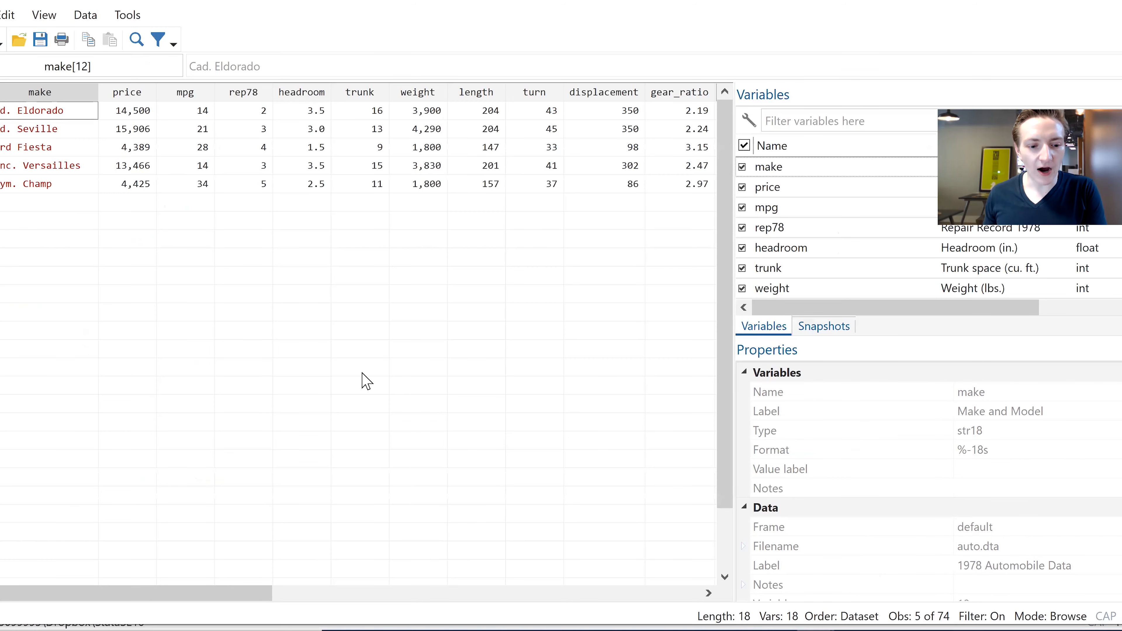
Examine the flagged cars' price and weight columns and their generated regression variables in the data browser, then close it
mouse_move(214, 595)
mouse_down()
mouse_move(303, 595)
mouse_move(198, 600)
mouse_up()
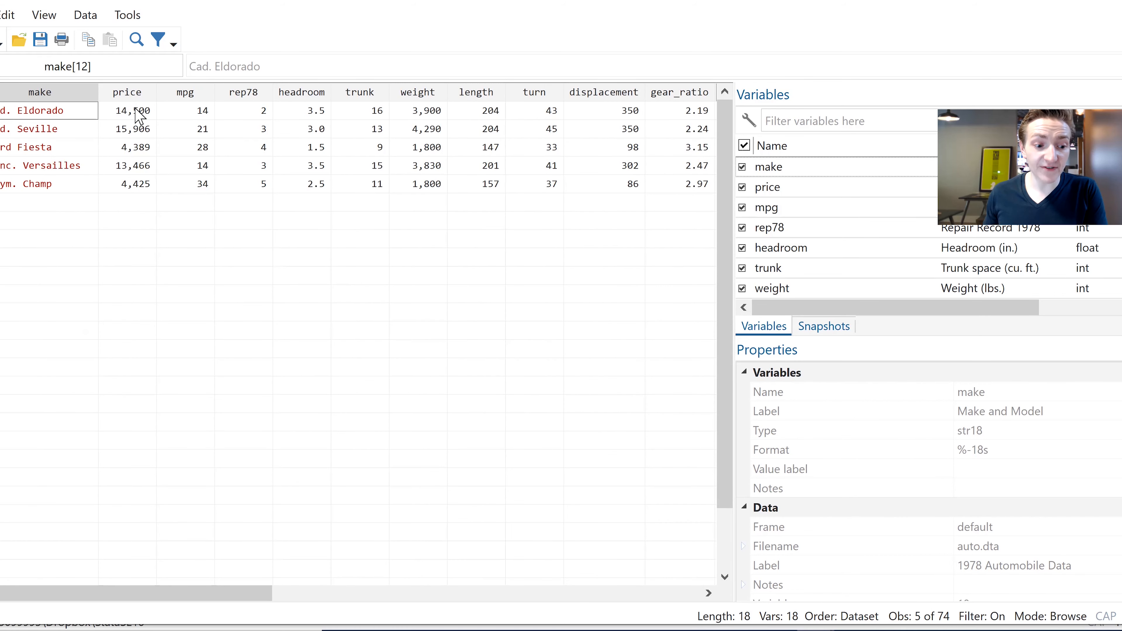
drag(137, 110, 140, 133)
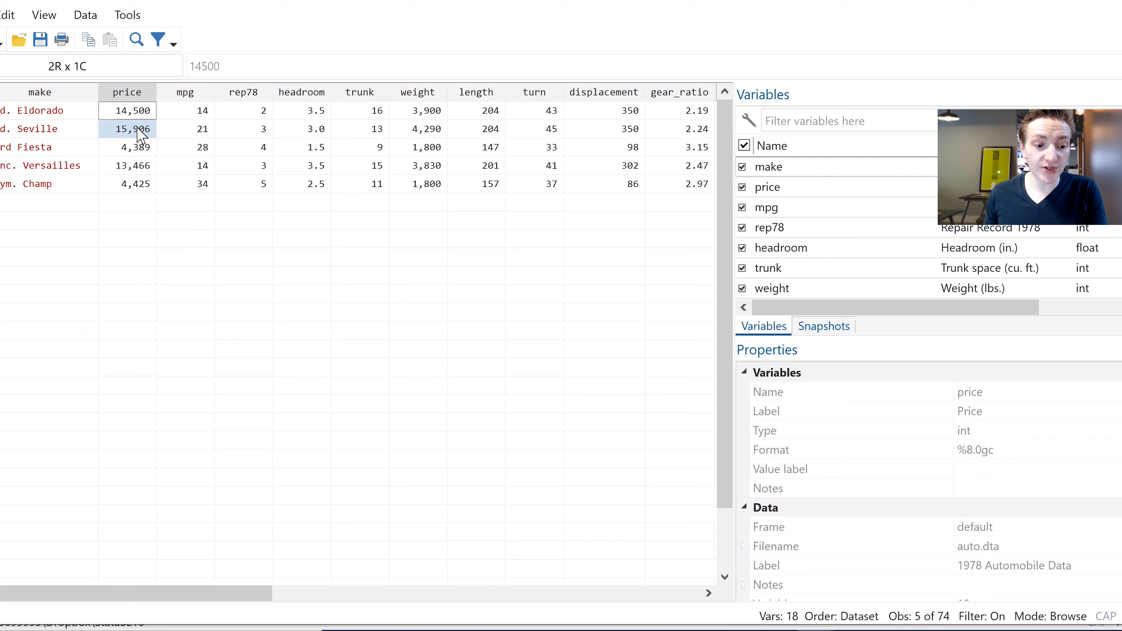
click(141, 153)
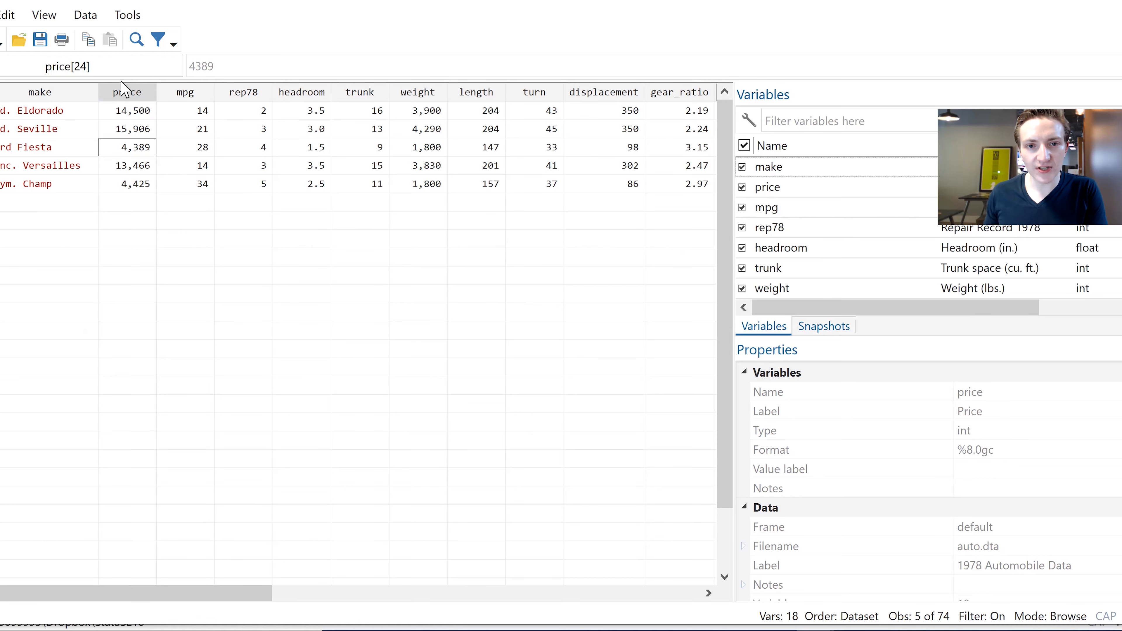
click(128, 92)
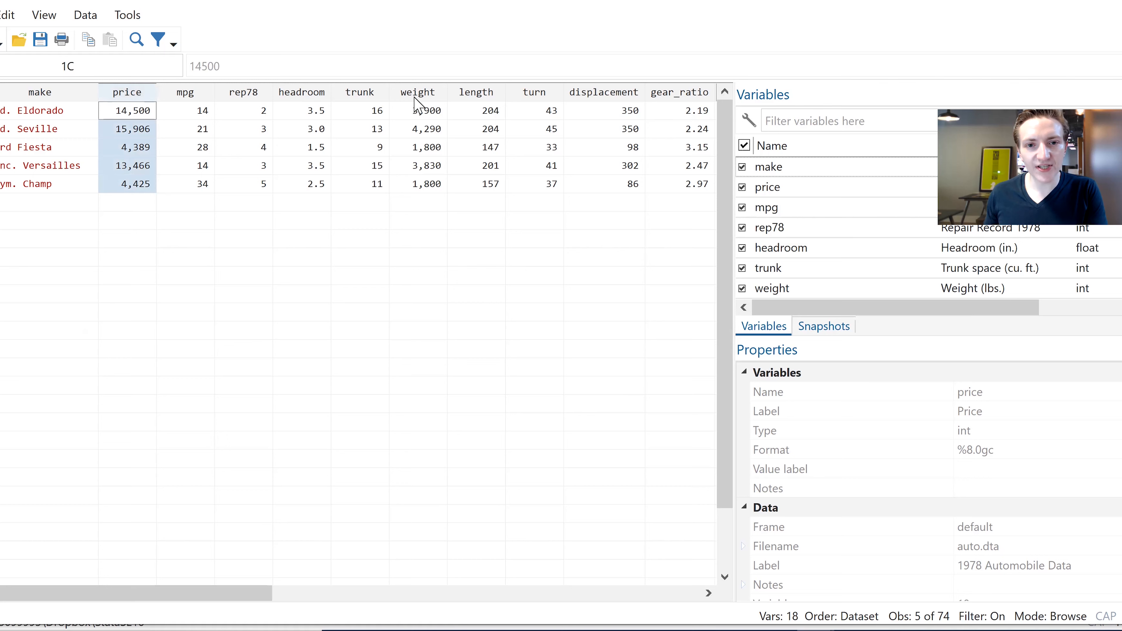
click(432, 93)
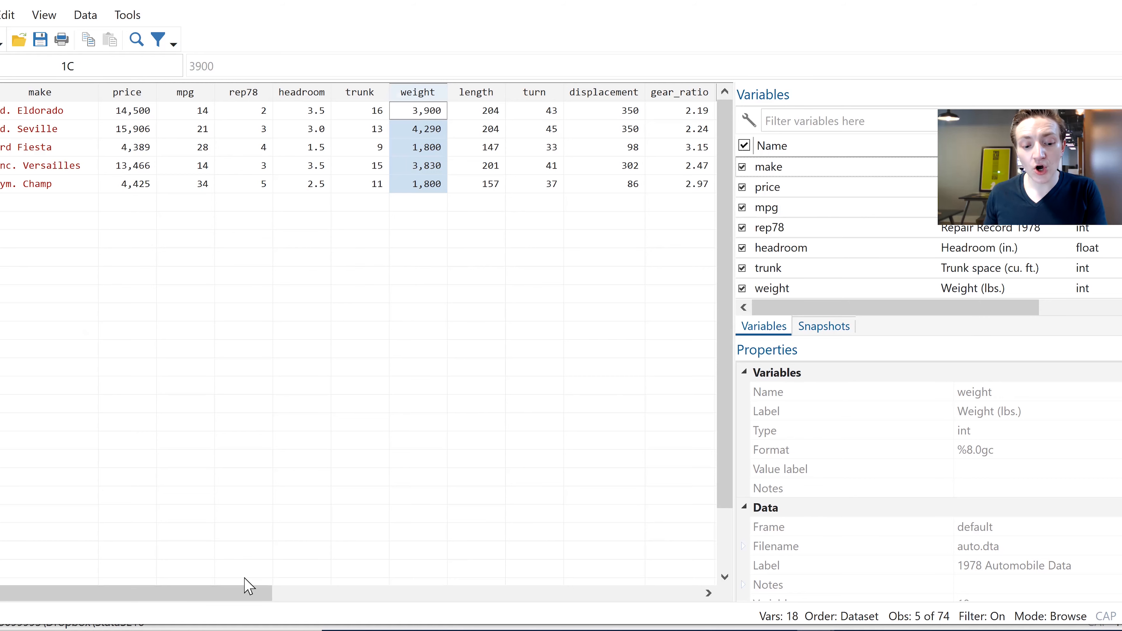
drag(151, 597, 369, 585)
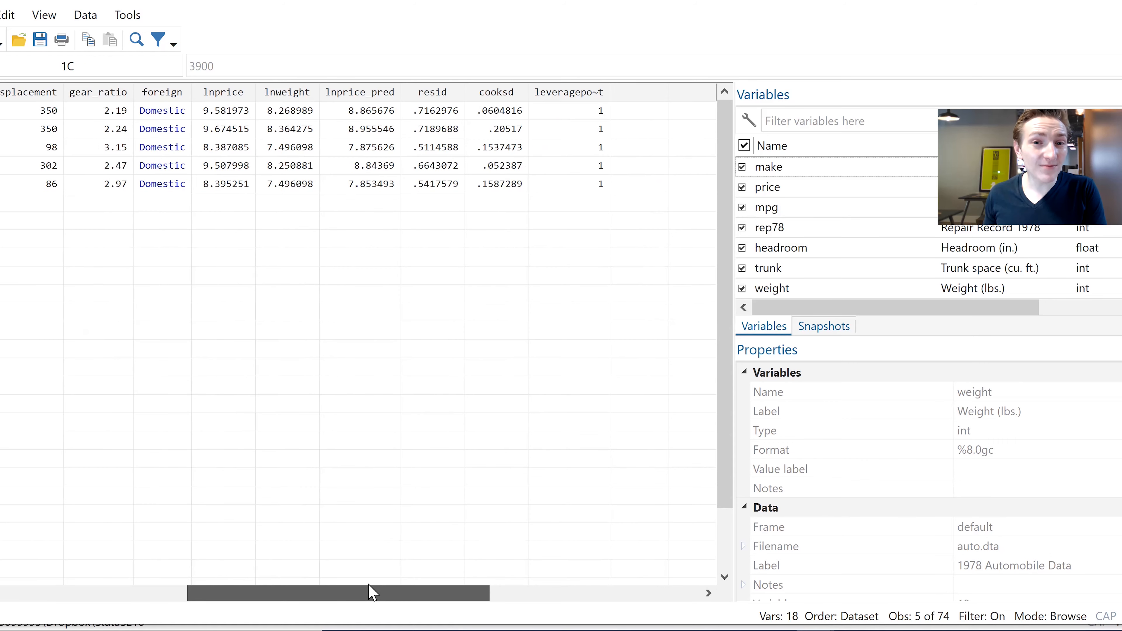
drag(373, 592, 150, 592)
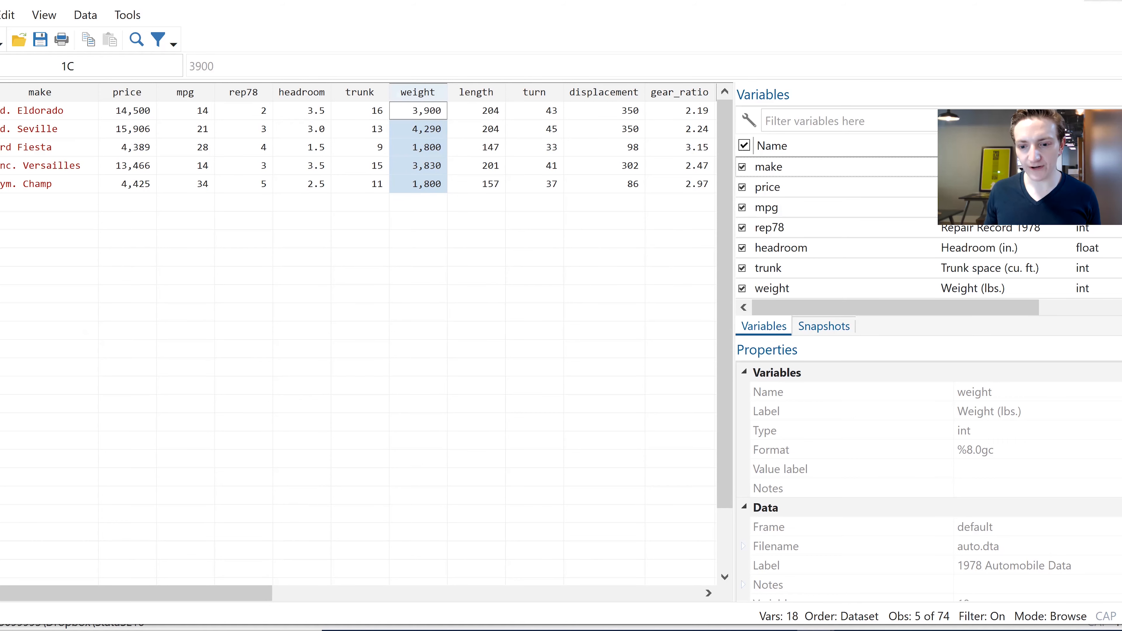
click(1121, 1)
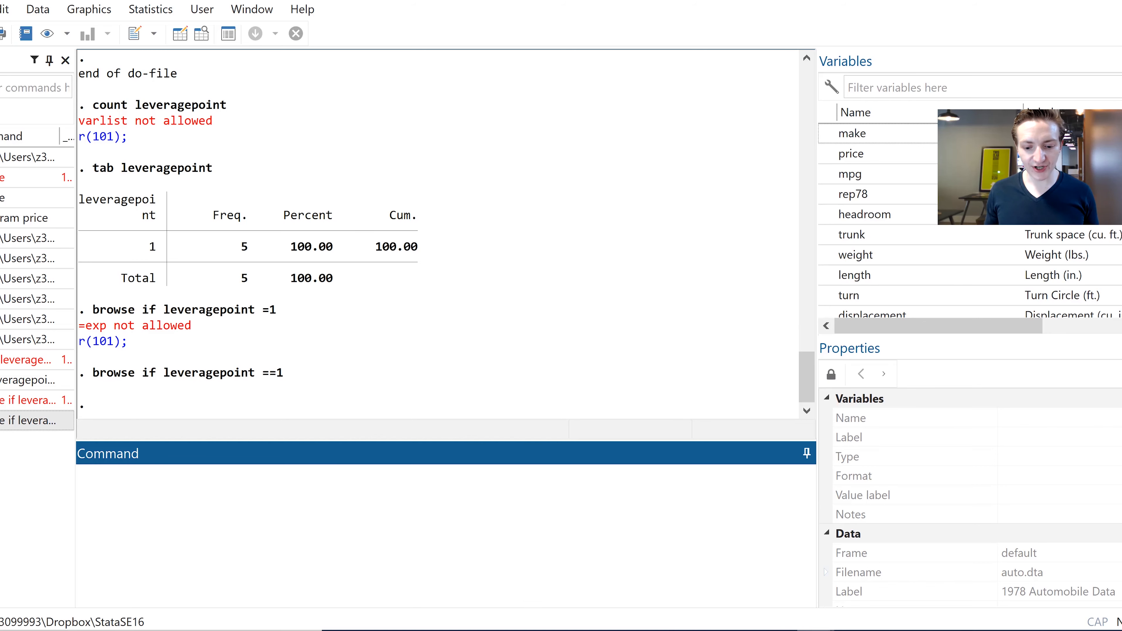
Return to the untitled do-file and add the line "estat hettest" below the gen leveragepoint line, leaving two blank lines between them
click(814, 630)
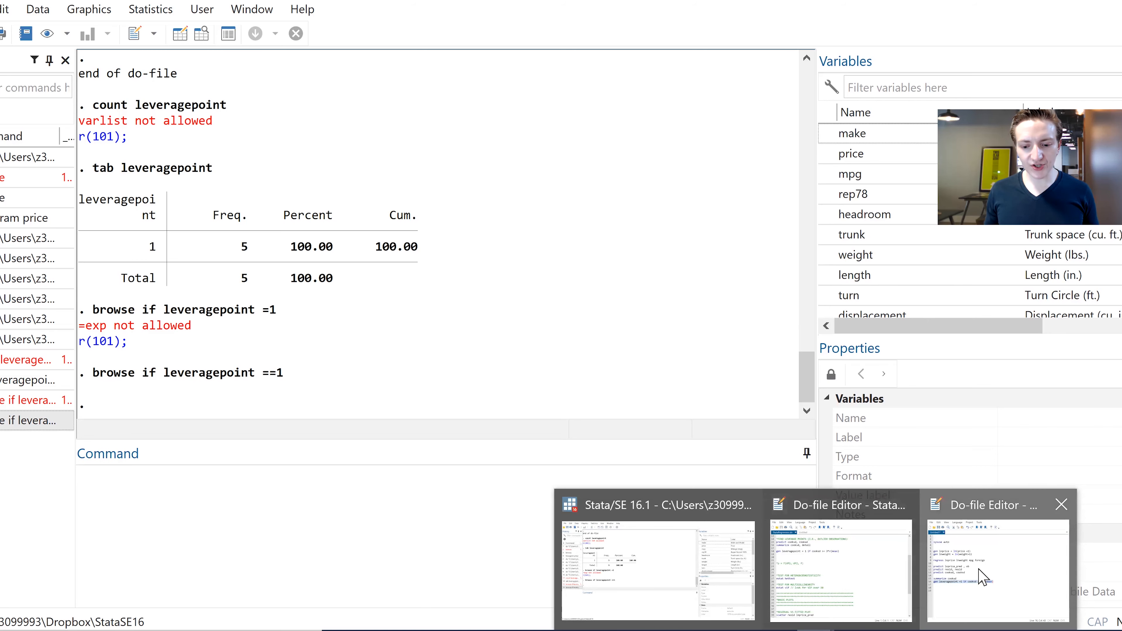
click(982, 577)
click(429, 367)
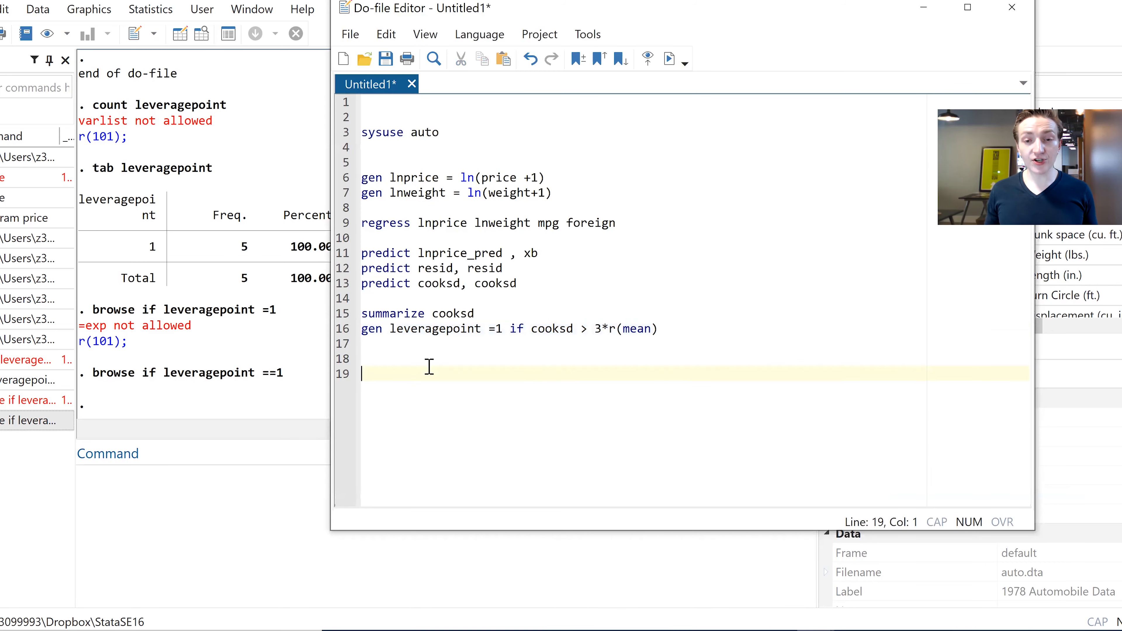
text(es)
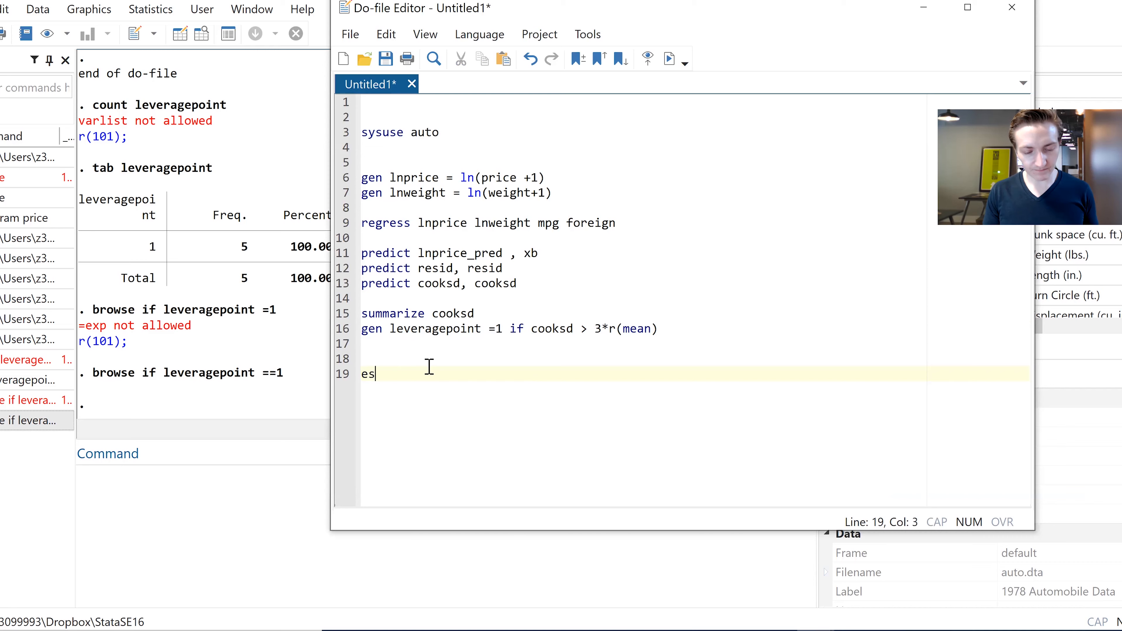
text(tat hettest)
key(Return)
key(Return)
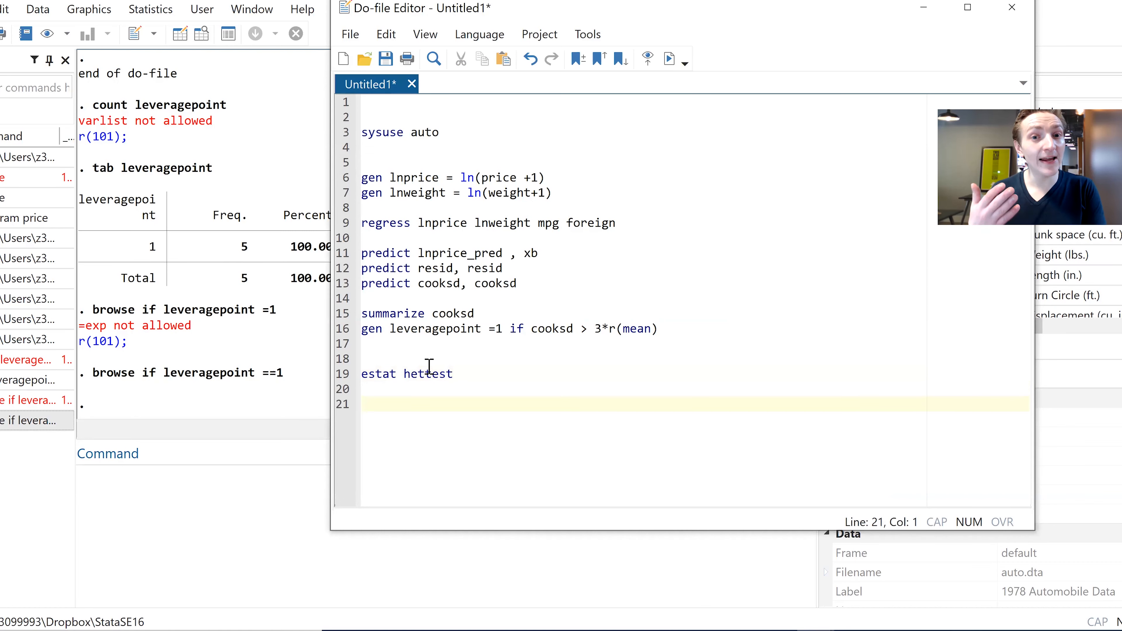
Run only the estat hettest line and bring the main results window to the front
drag(381, 389, 336, 371)
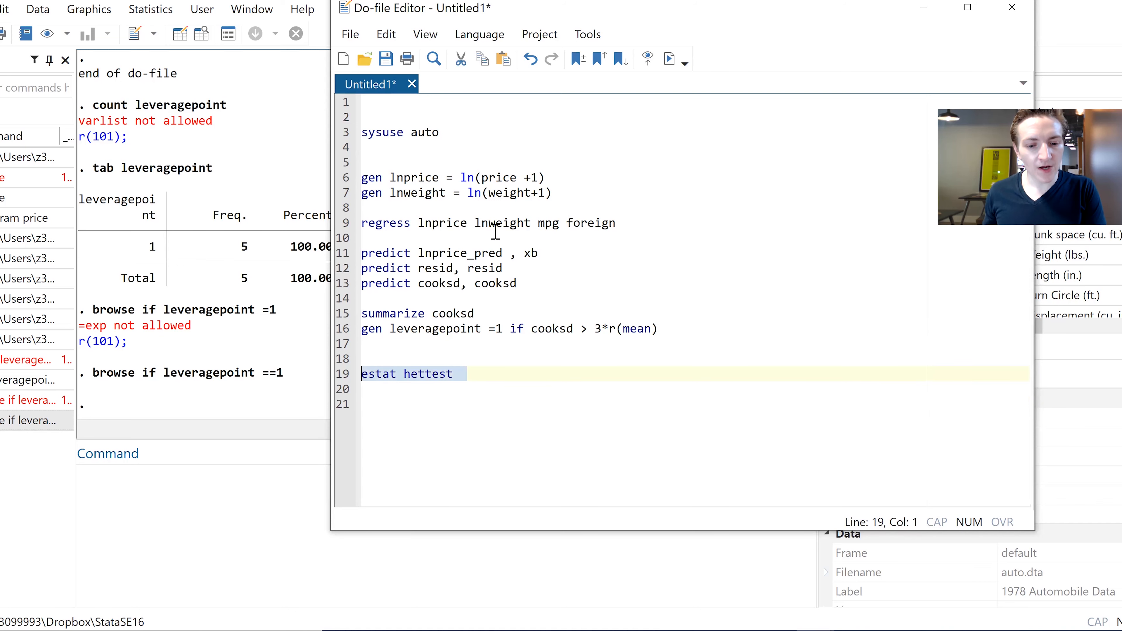
click(670, 62)
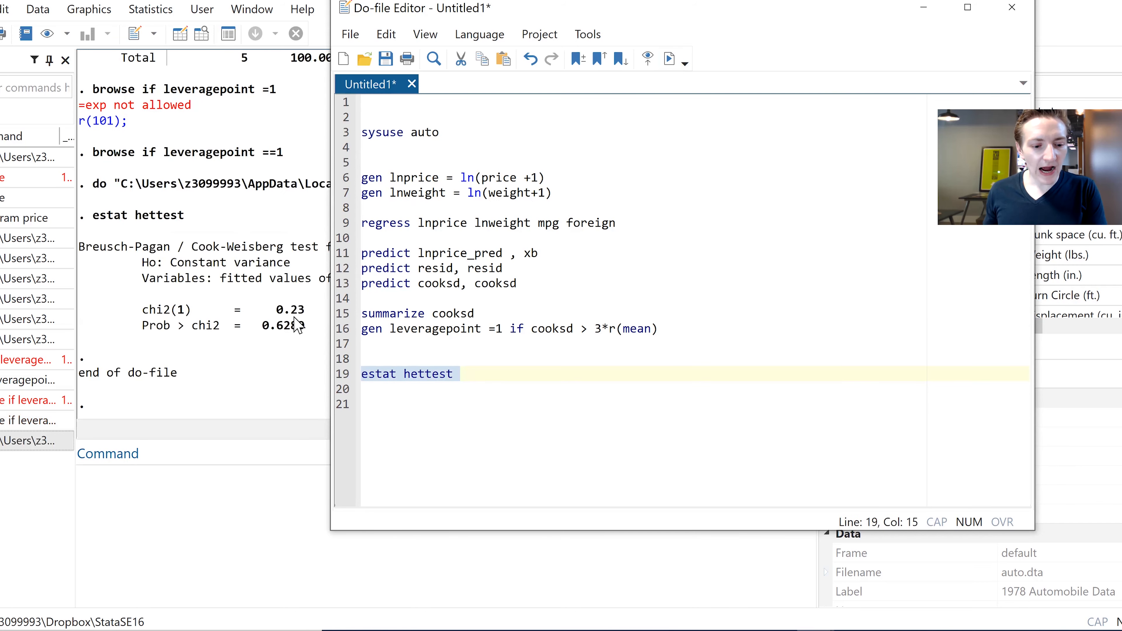
click(240, 343)
Highlight the null hypothesis, the chi2 statistic and the p-value in the heteroskedasticity test output
drag(290, 263, 147, 276)
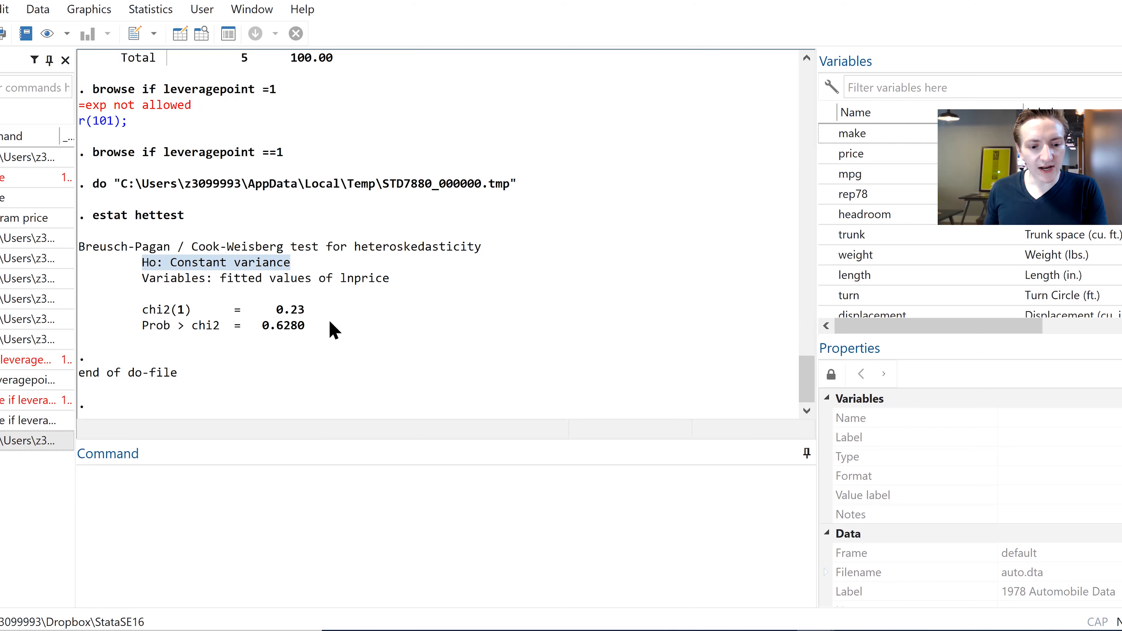
drag(305, 310, 145, 313)
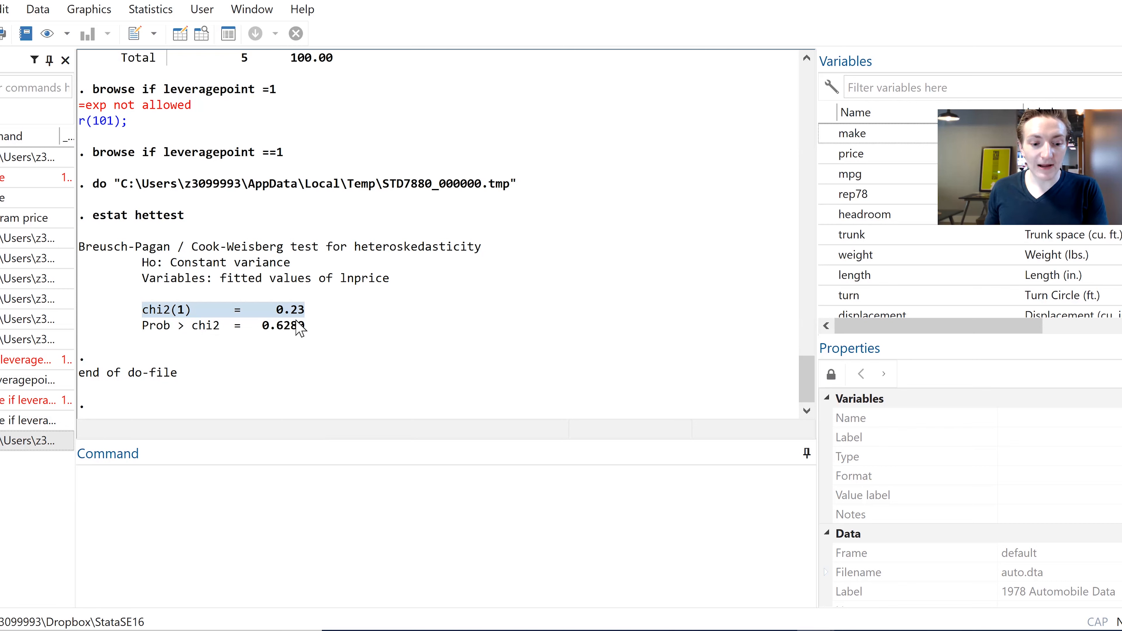
drag(318, 331, 260, 329)
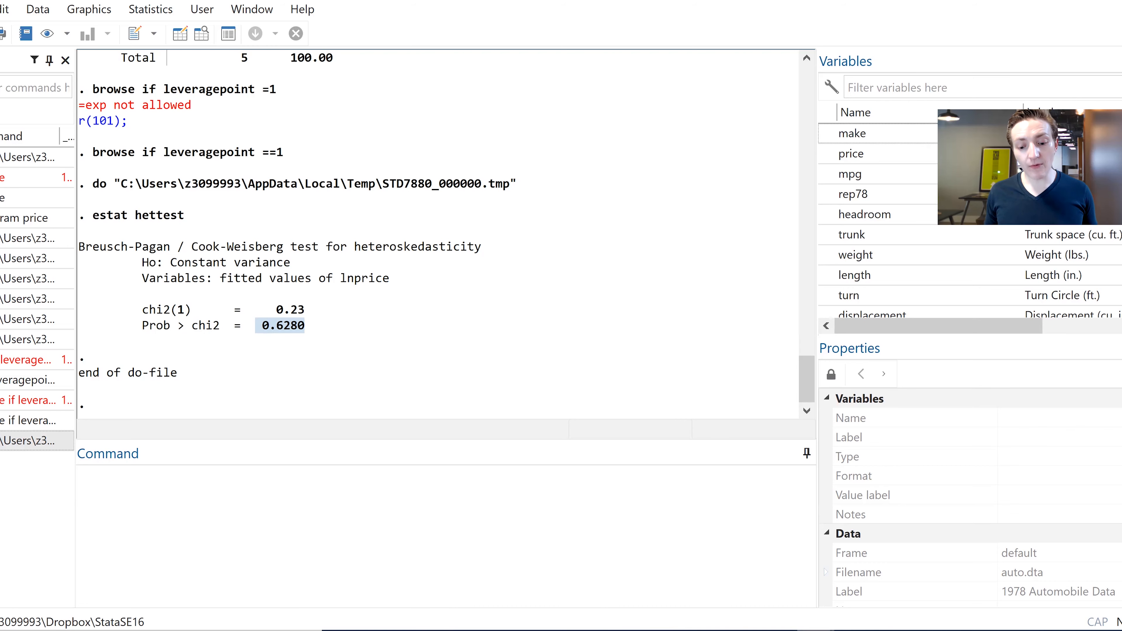
Return to the untitled do-file and add the line "estat vif" below estat hettest, separated by a blank line
mouse_move(816, 630)
click(957, 586)
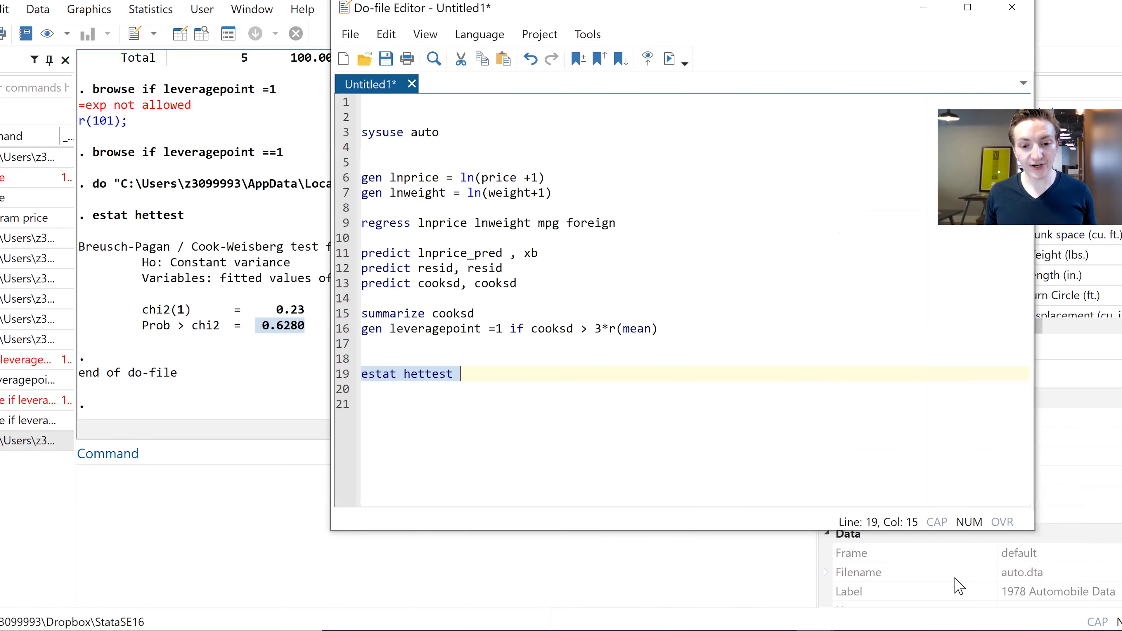
click(552, 395)
key(Return)
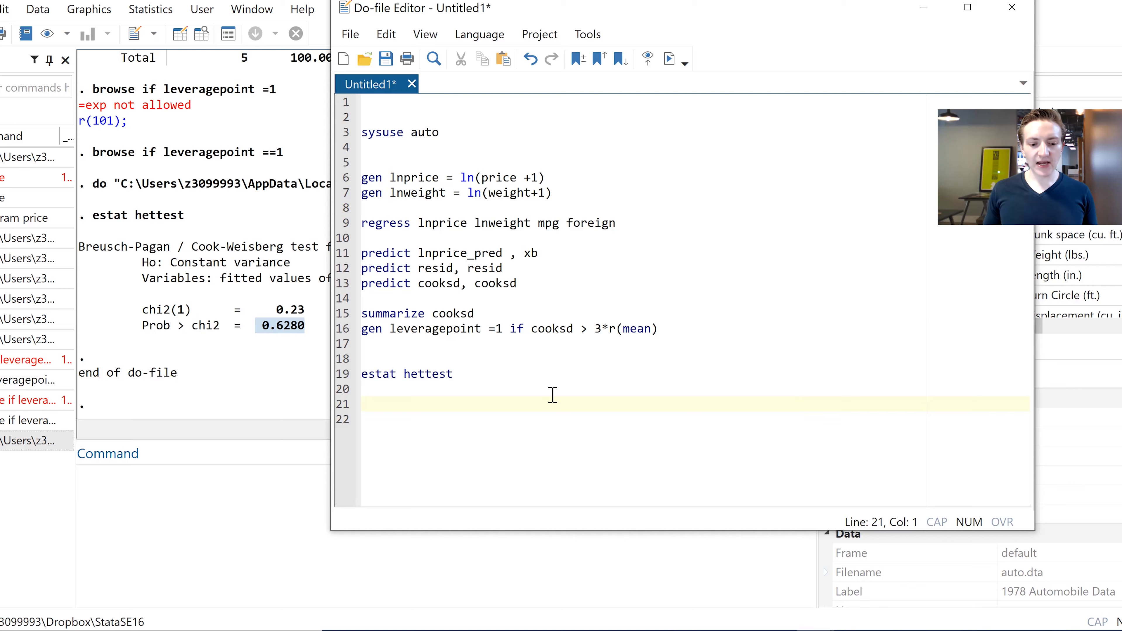
text(e)
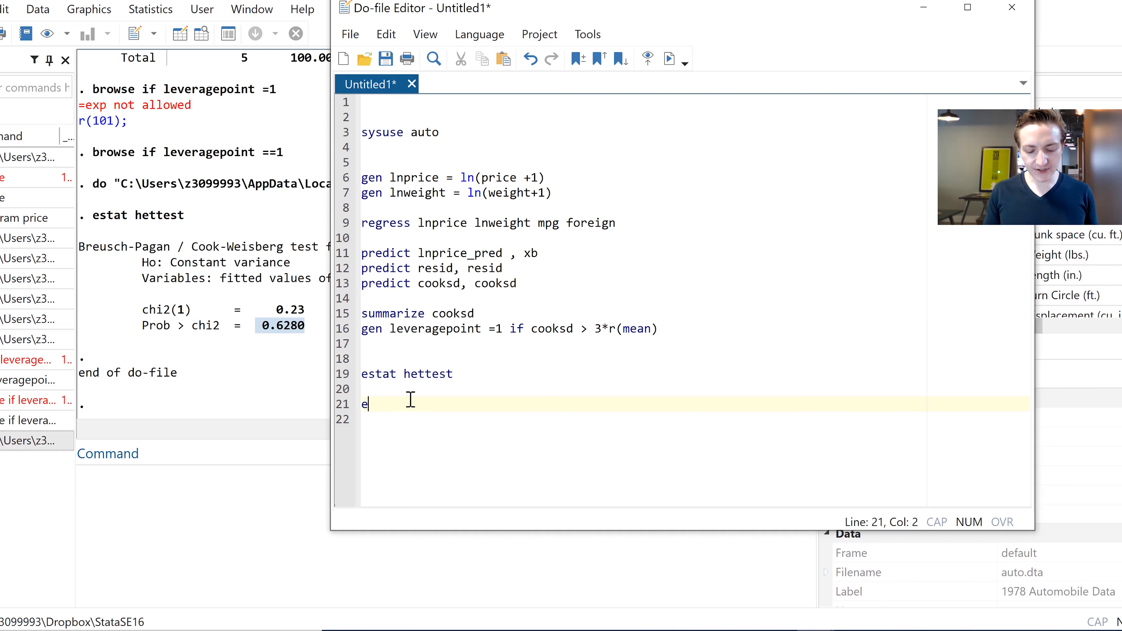
text(stat )
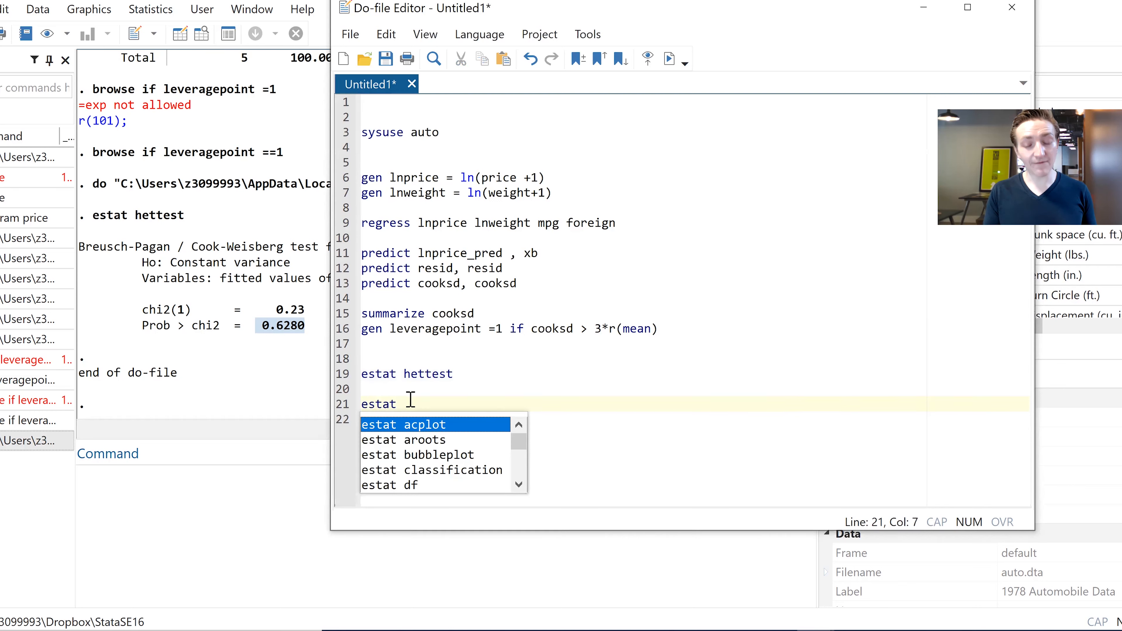
text(vif)
key(Return)
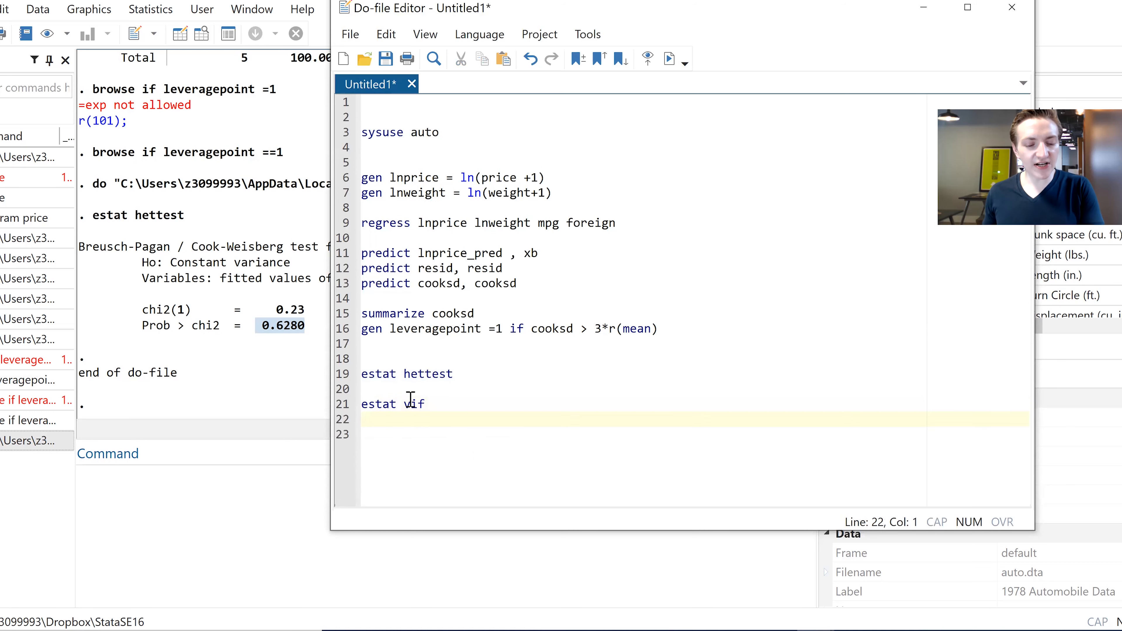
Run only the estat vif line and bring the main results window to the front
drag(387, 424, 352, 392)
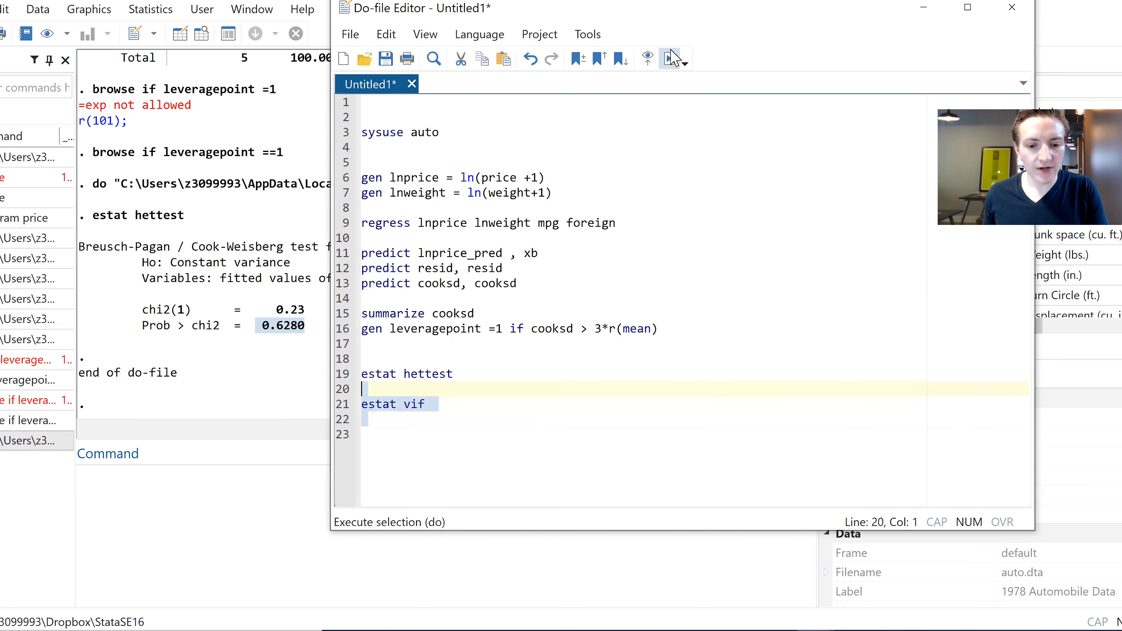
click(670, 57)
click(126, 332)
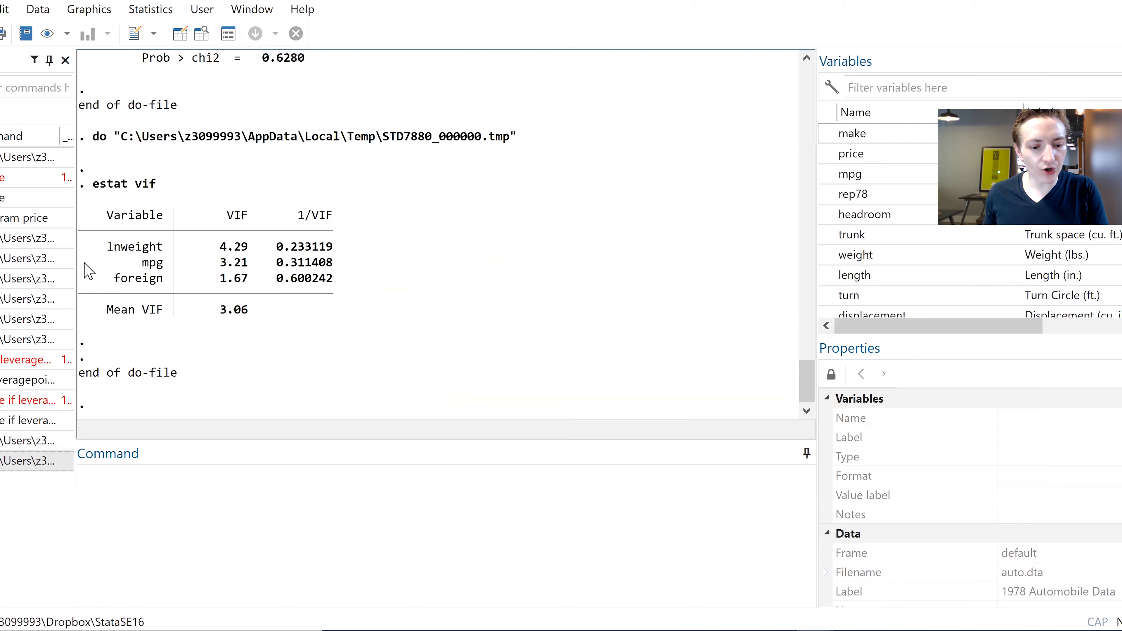
Highlight the VIF rows for all three predictors, then only lnweight and mpg, and place the cursor in the command input
drag(93, 239, 357, 288)
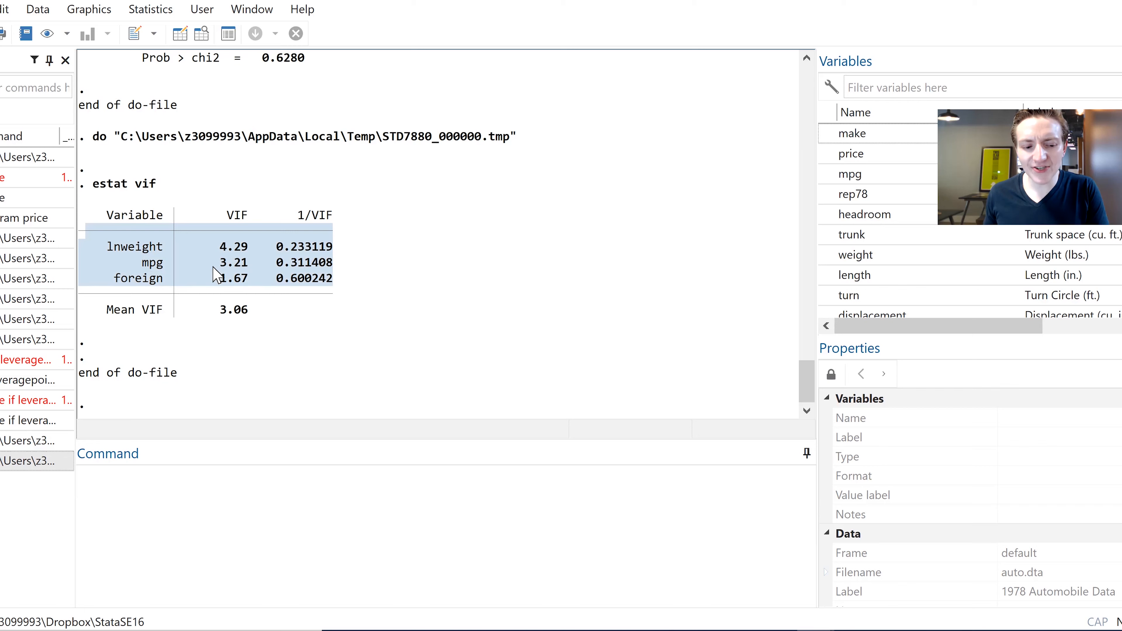
click(105, 262)
drag(91, 246, 357, 269)
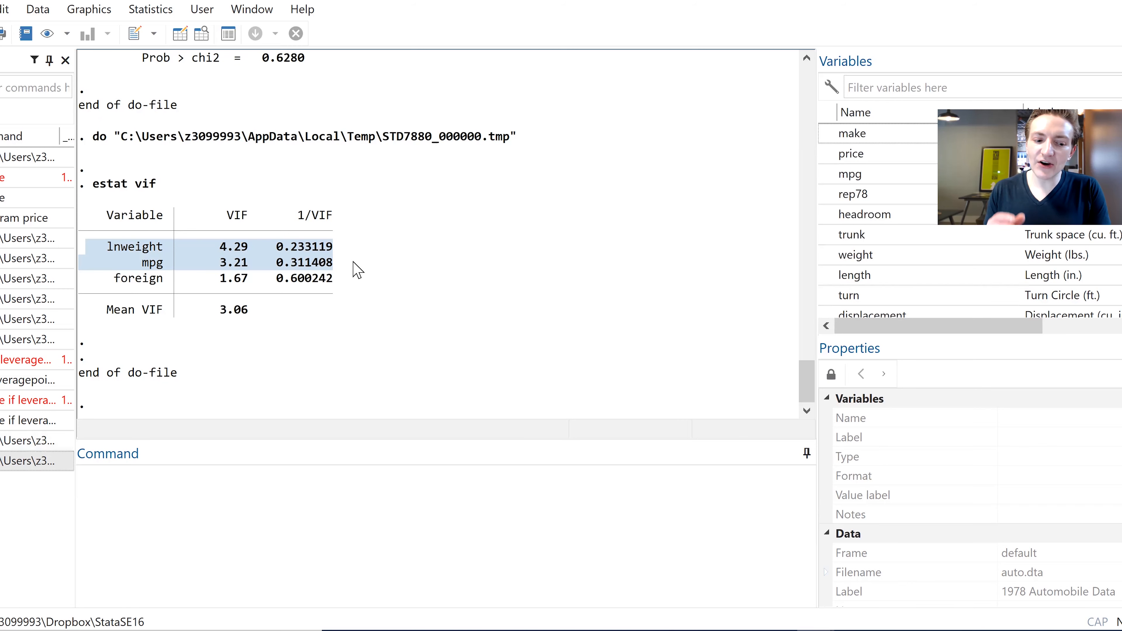
click(329, 537)
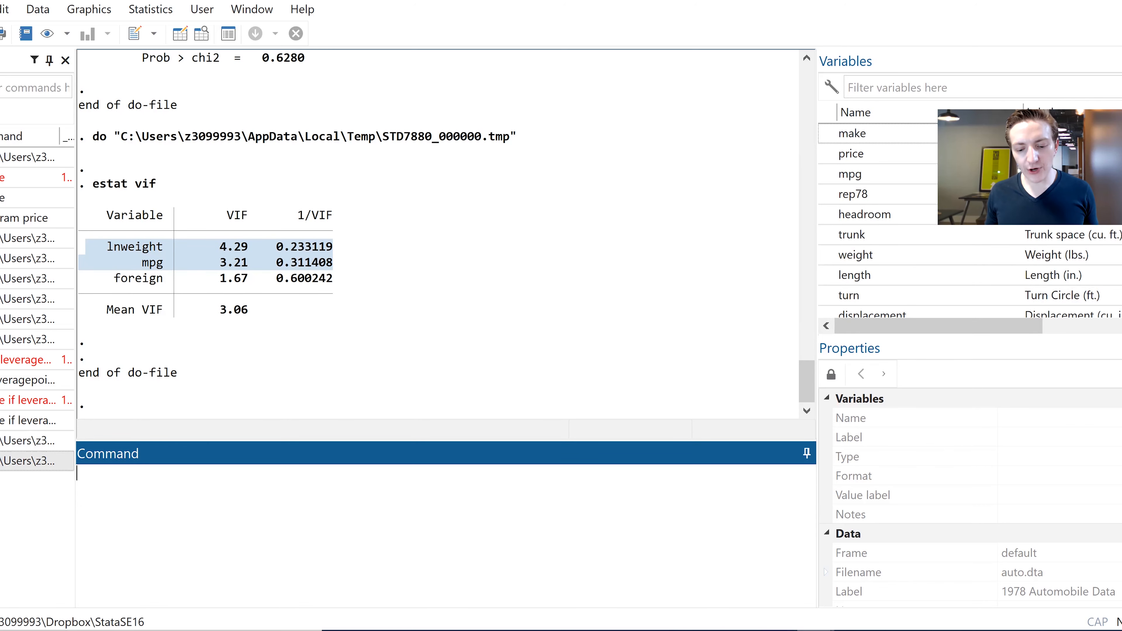
Return to the untitled do-file and add "pwcorr lnprice lnweight mpg foreign" below estat vif, reusing the variable list from the regress line
mouse_move(852, 592)
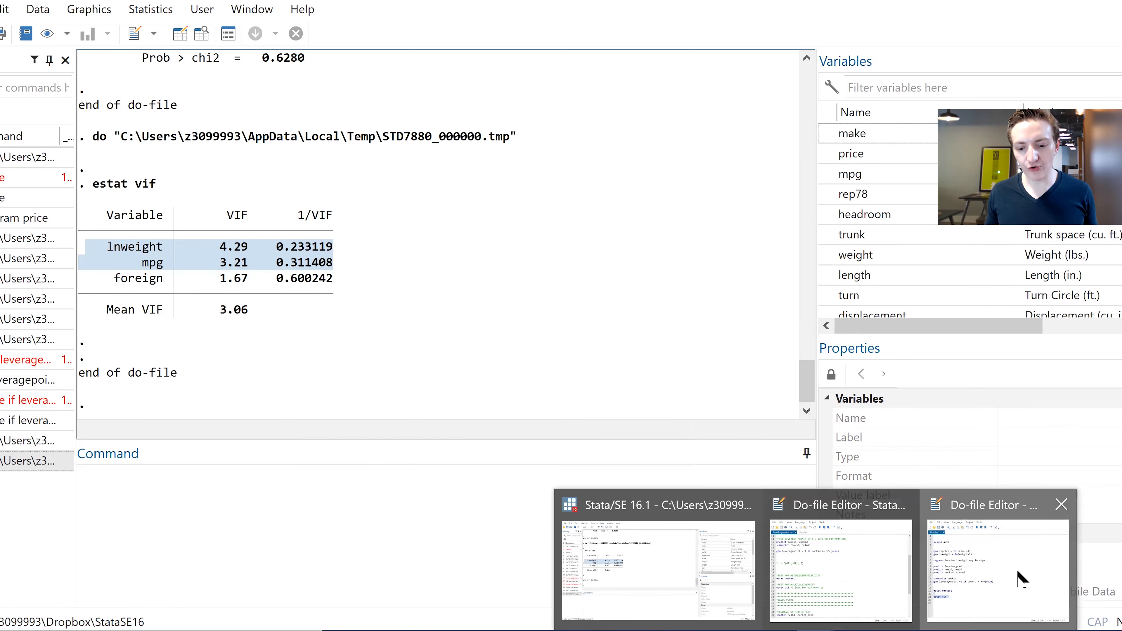
click(1020, 580)
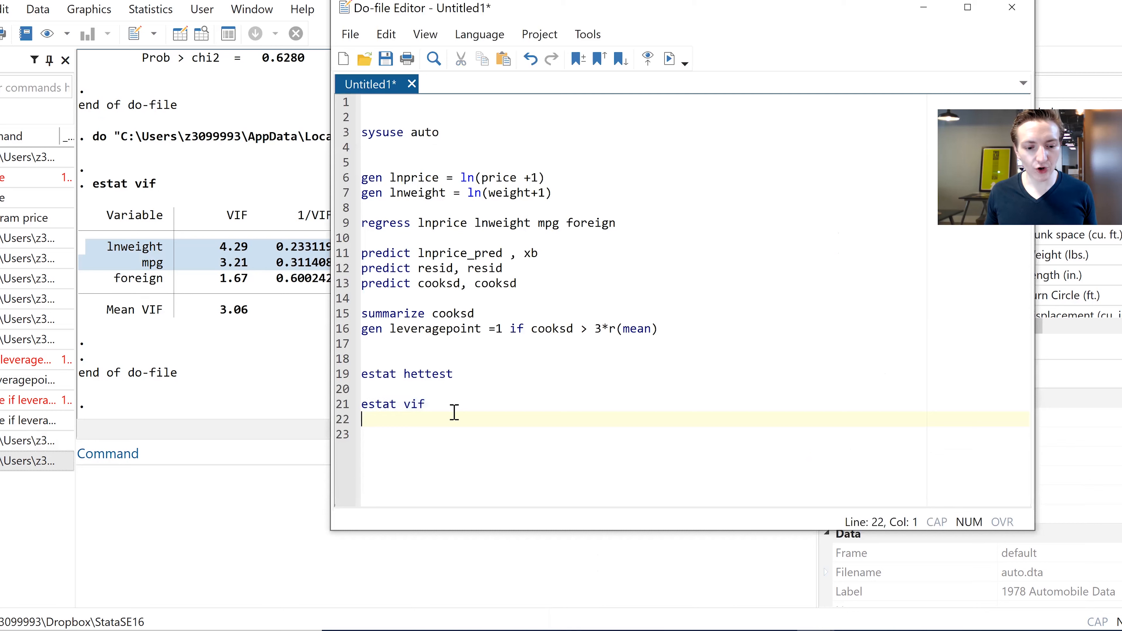
key(Return)
text(pw)
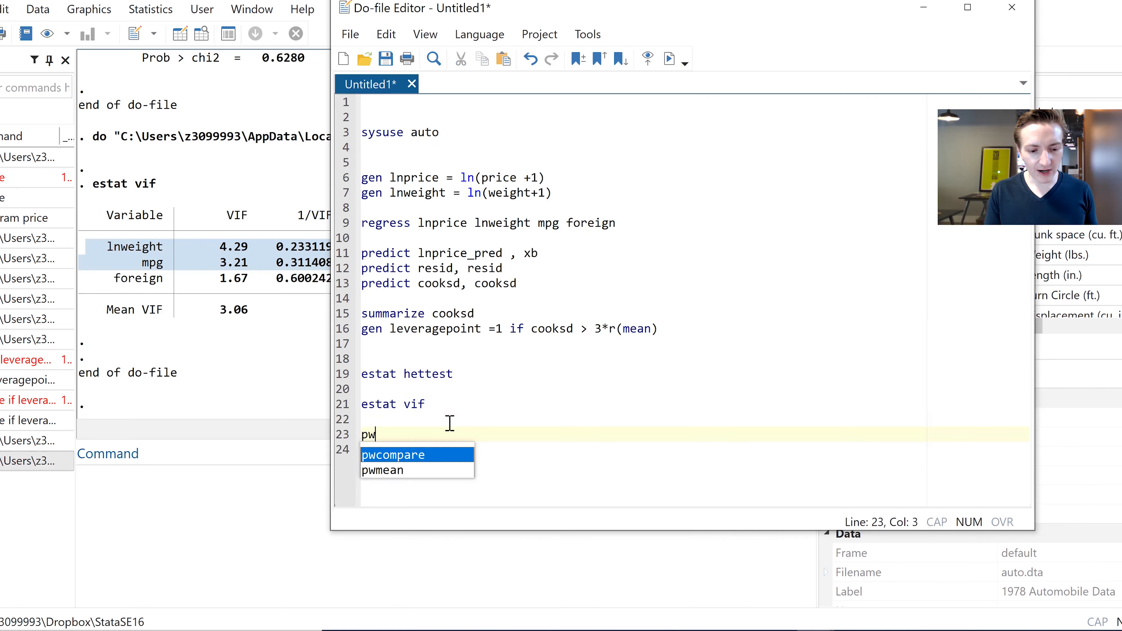
text(corr)
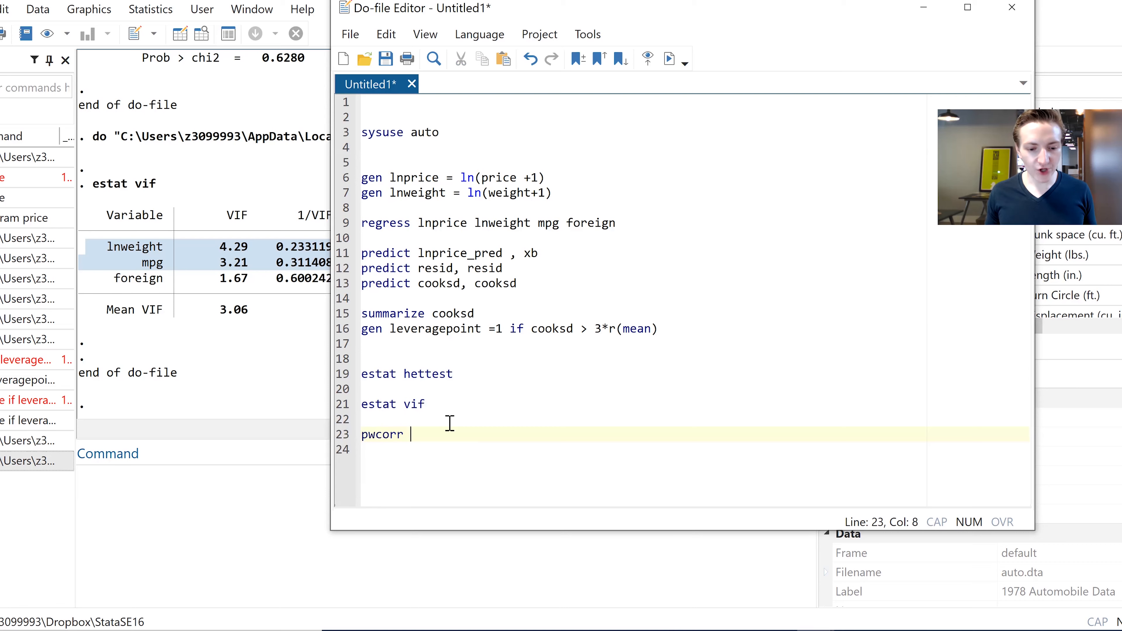
drag(623, 222, 418, 223)
key(ctrl+c)
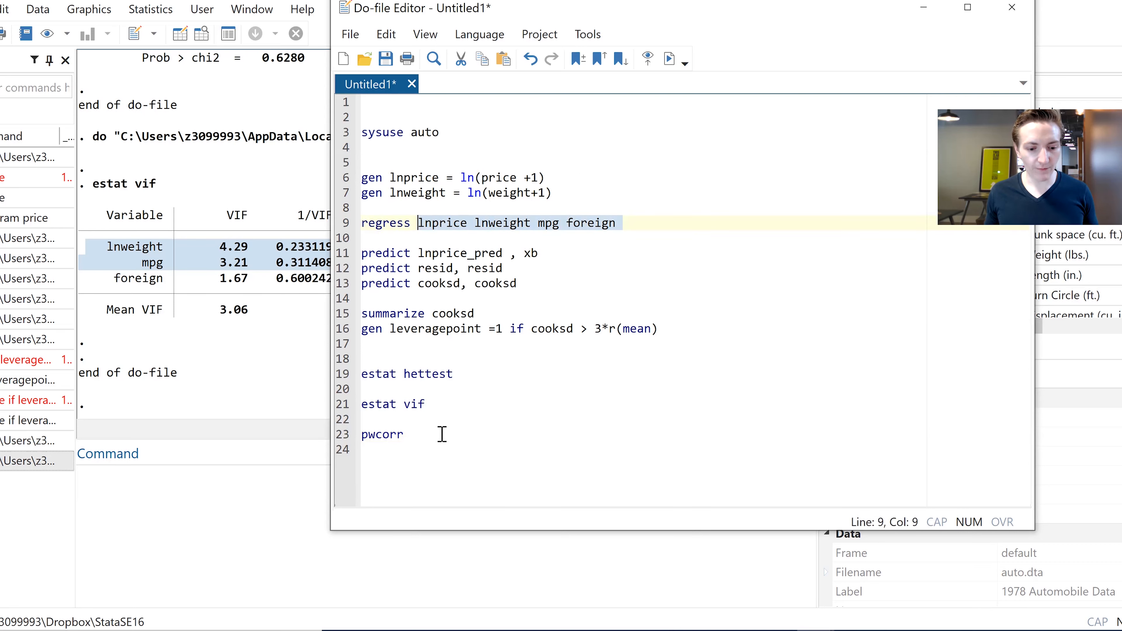
click(440, 434)
key(ctrl+v)
key(Return)
key(Return)
Run only the pwcorr line and bring the main results window to the front
drag(436, 455, 350, 439)
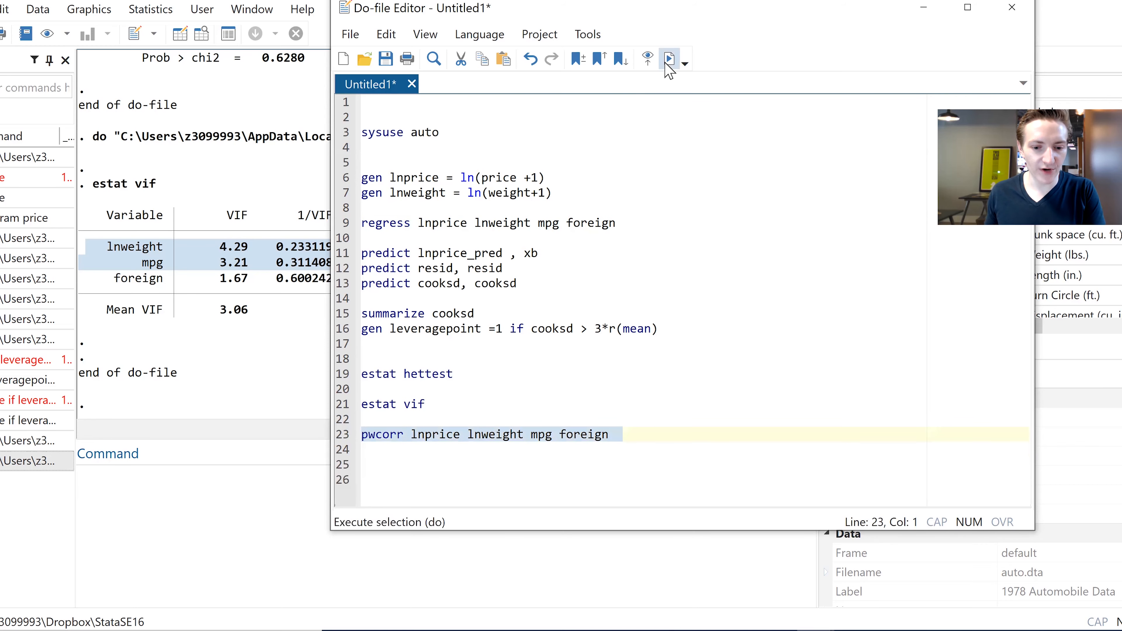
click(669, 59)
click(193, 349)
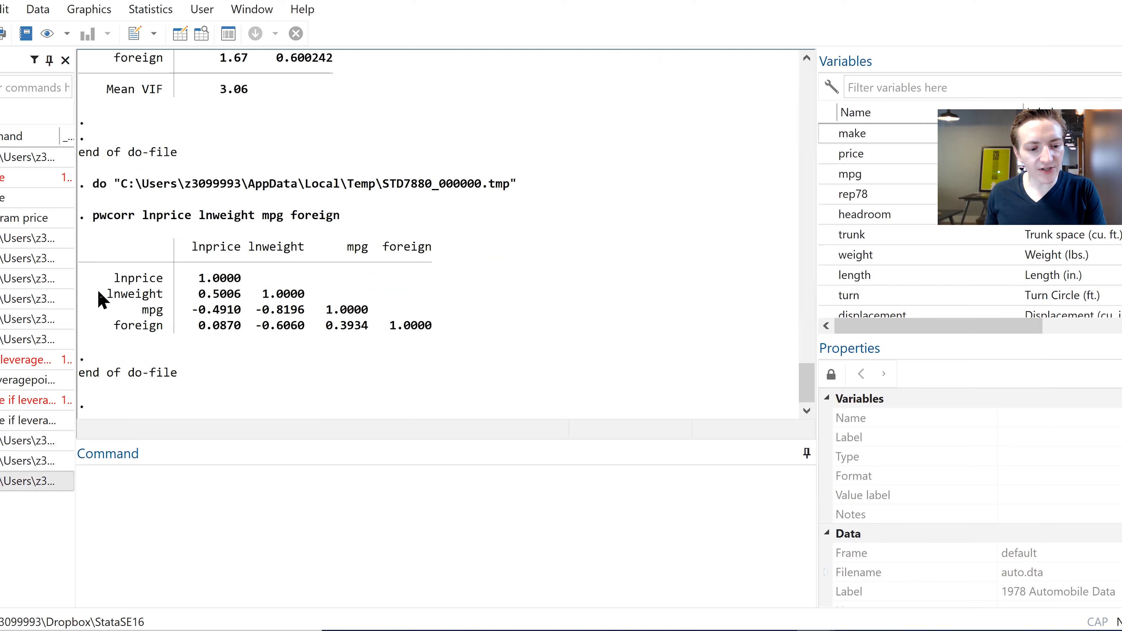
Highlight the predictor rows of the correlation matrix, then the correlations of lnweight with mpg and with foreign
drag(84, 294, 221, 316)
drag(385, 325, 466, 334)
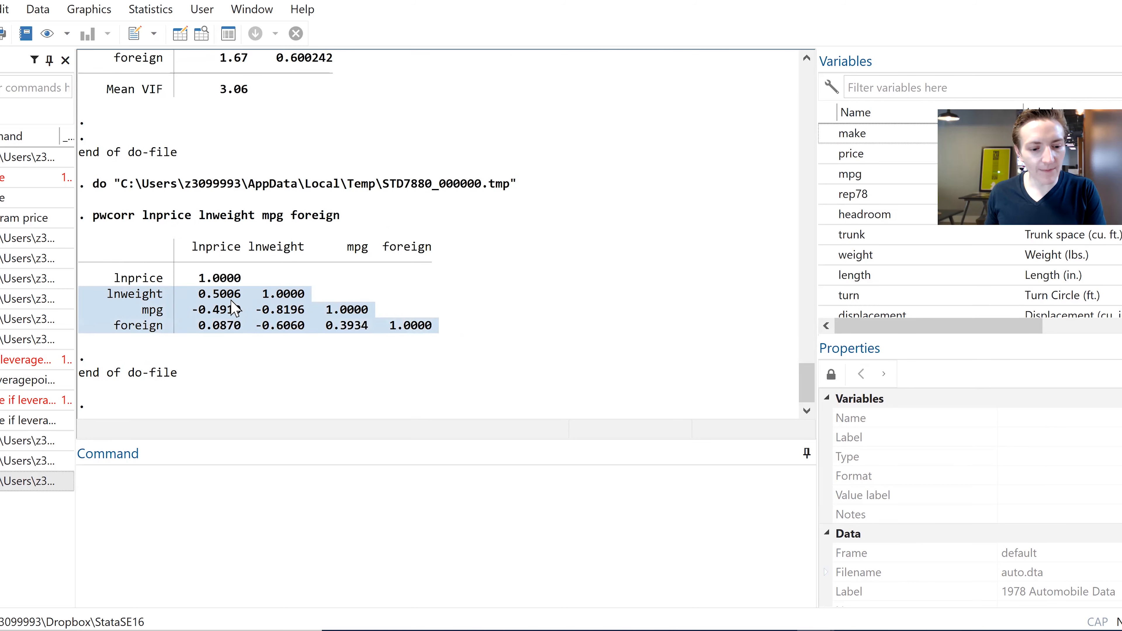
click(264, 311)
double_click(290, 314)
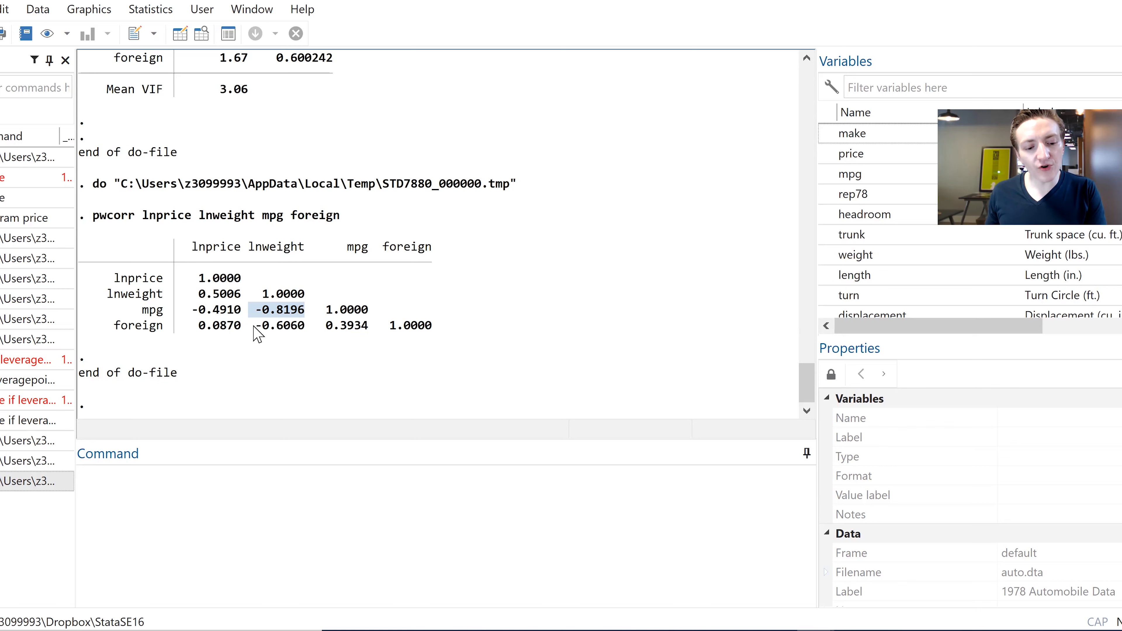
drag(257, 326, 308, 330)
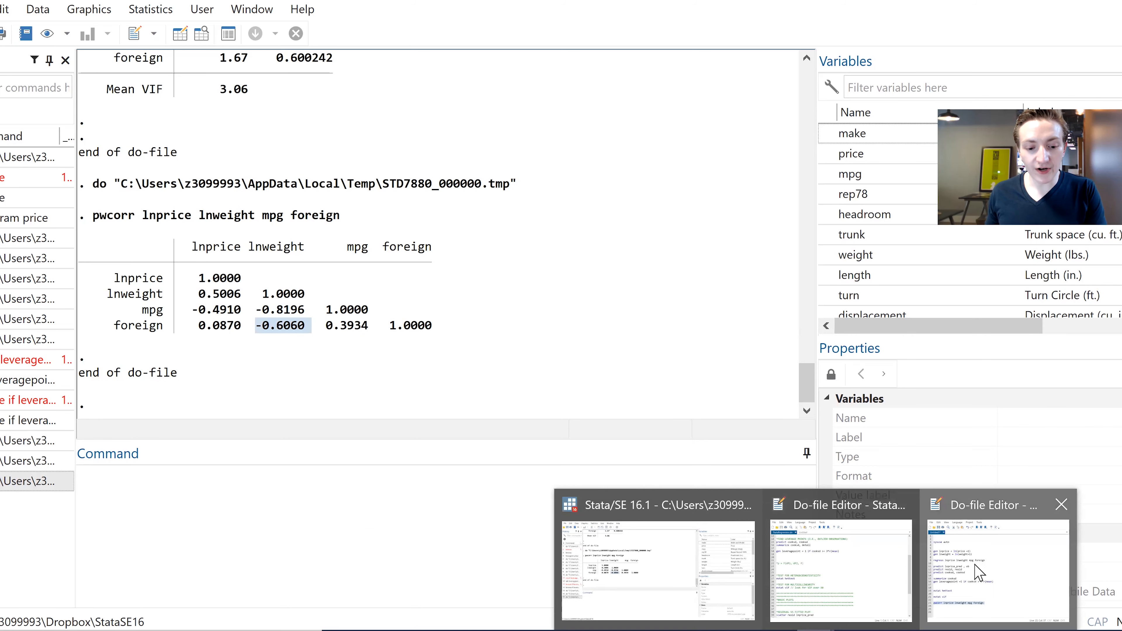
Return to the untitled do-file and append the option ", sig" to the pwcorr line, followed by a new line
click(979, 571)
click(621, 434)
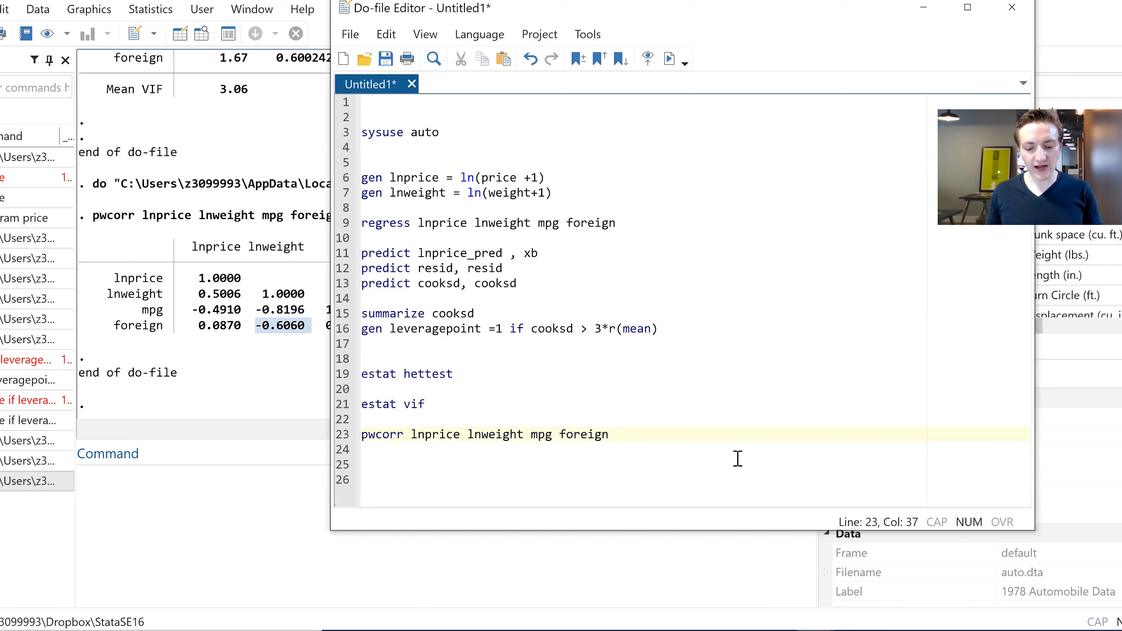
text(, sig)
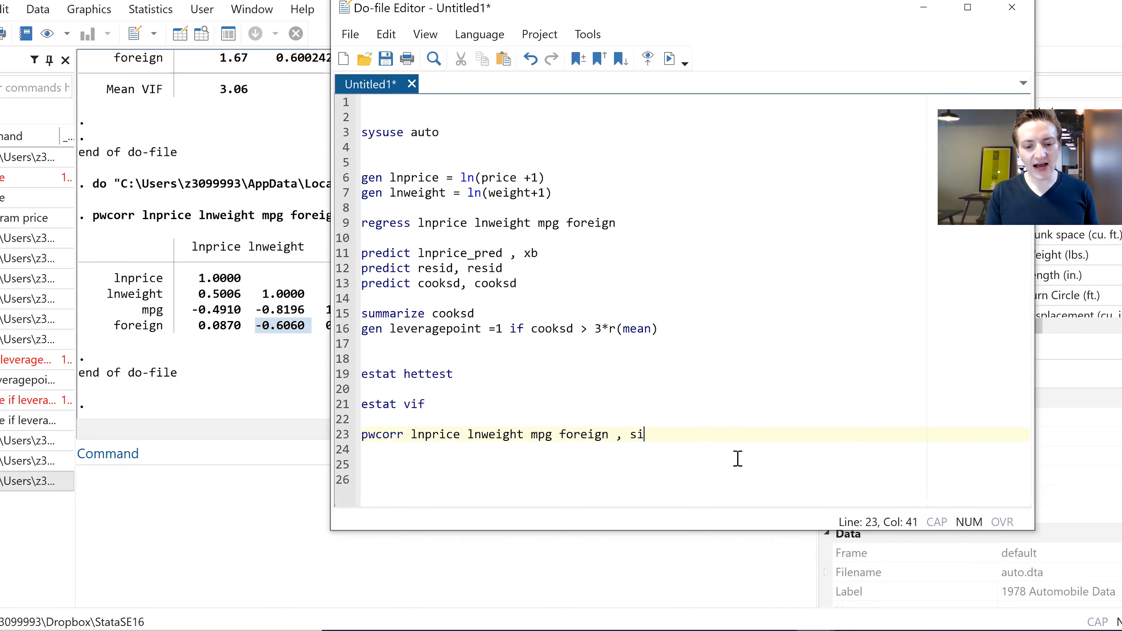
key(Return)
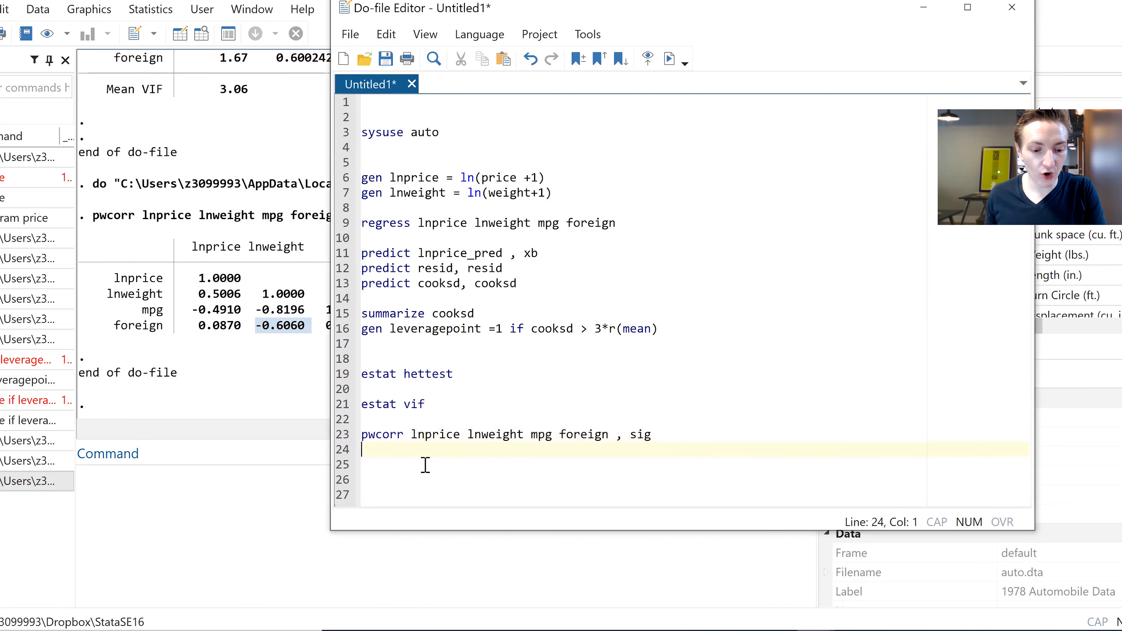
Run only the pwcorr line with the sig option and show its output in the main results window
click(347, 438)
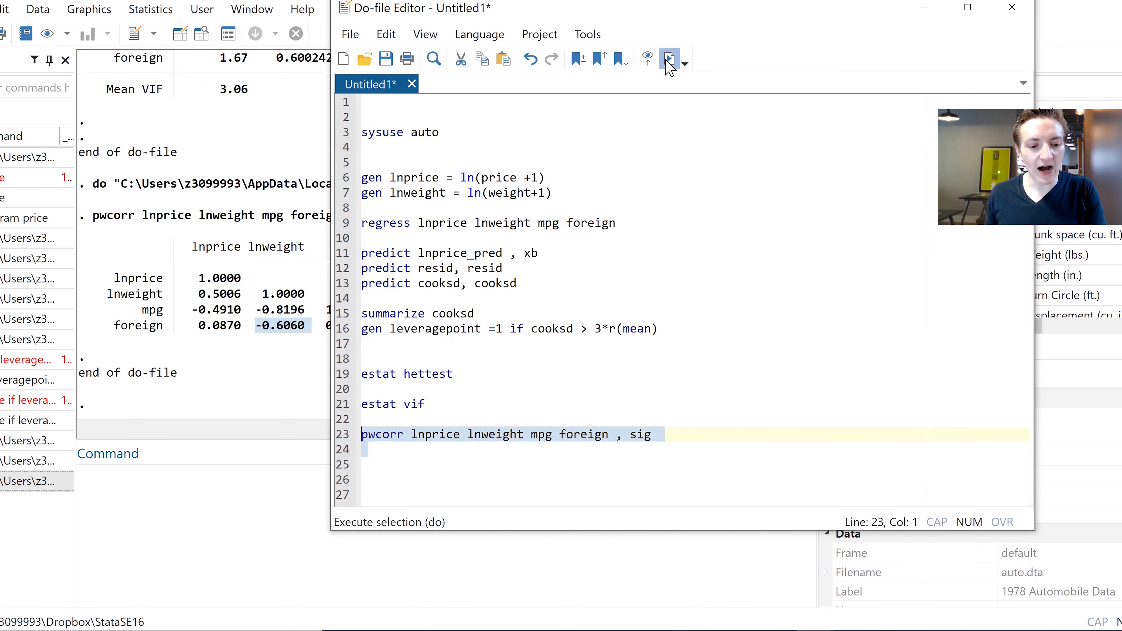
click(669, 57)
click(224, 293)
Highlight the p-values for lnweight with mpg and with foreign, then the echoed pwcorr command
drag(264, 248, 306, 251)
drag(263, 294, 307, 291)
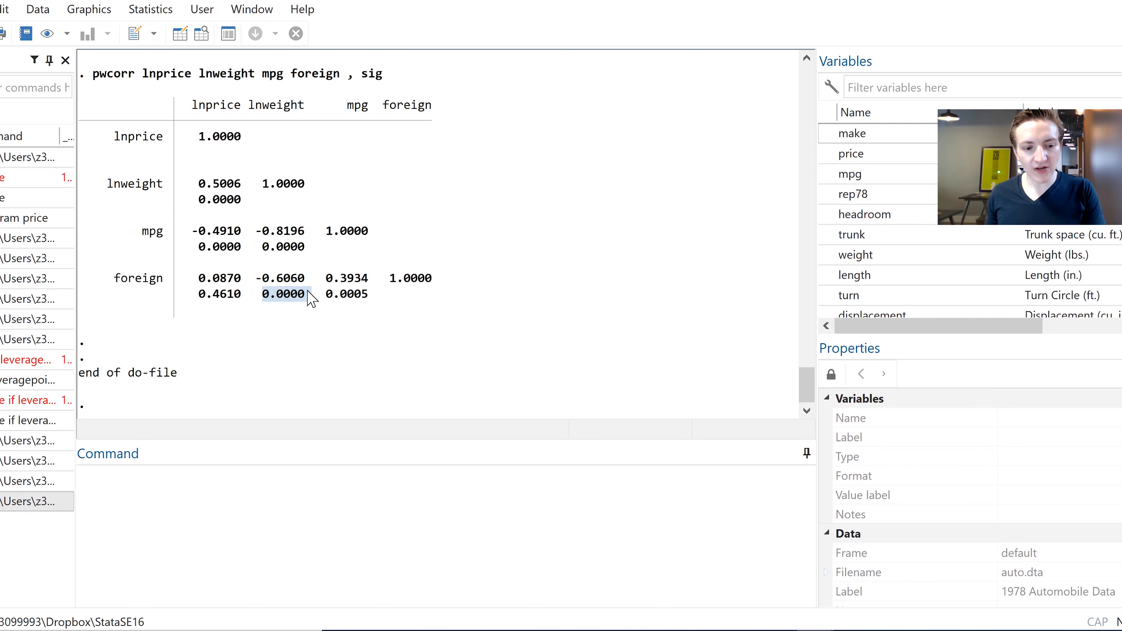
drag(396, 83, 95, 86)
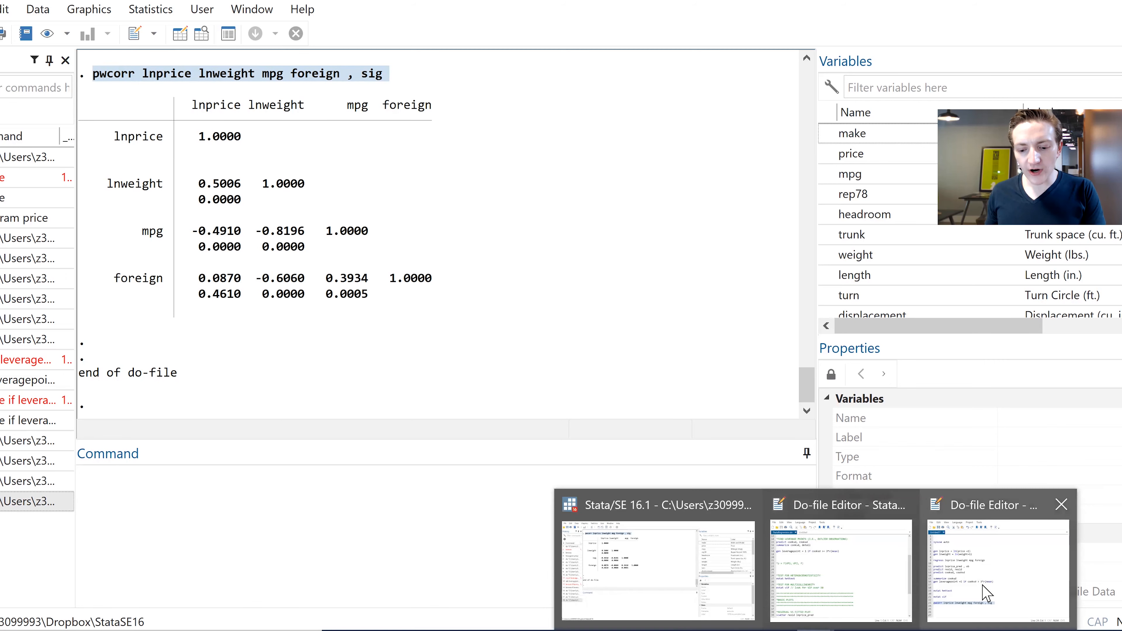
Return to the untitled do-file and insert several blank lines below the pwcorr line
click(982, 601)
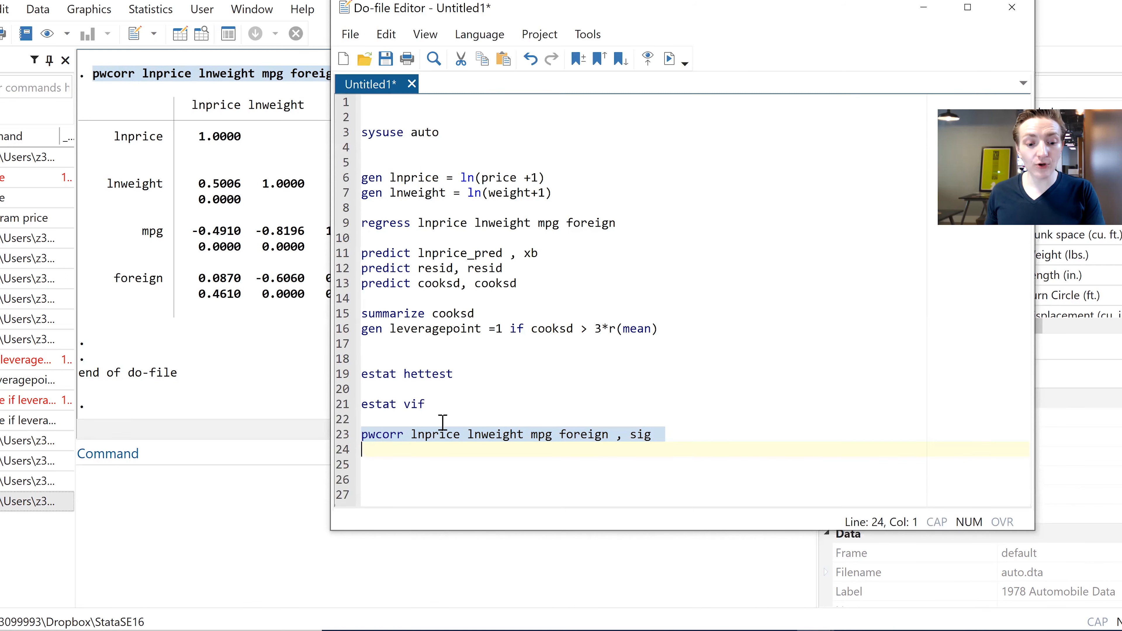
click(440, 450)
key(Return)
key(Return)
key(Return)
key(Return)
key(Return)
key(Return)
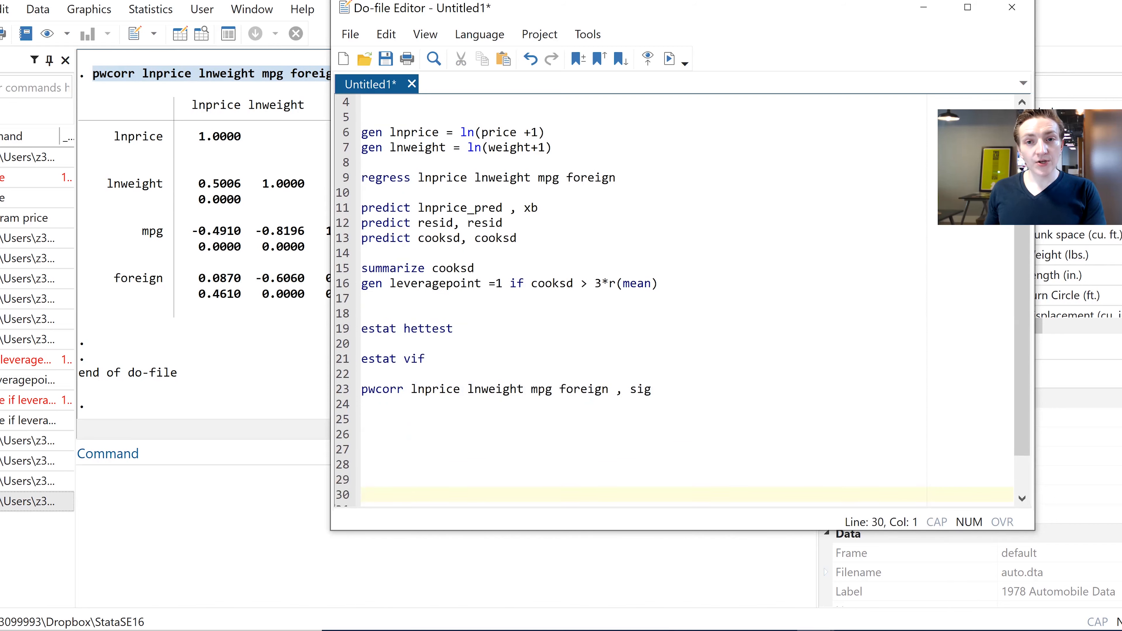
Add the line "scatter resid lnprice_pred" below the pwcorr line, leaving two blank lines between them
click(394, 418)
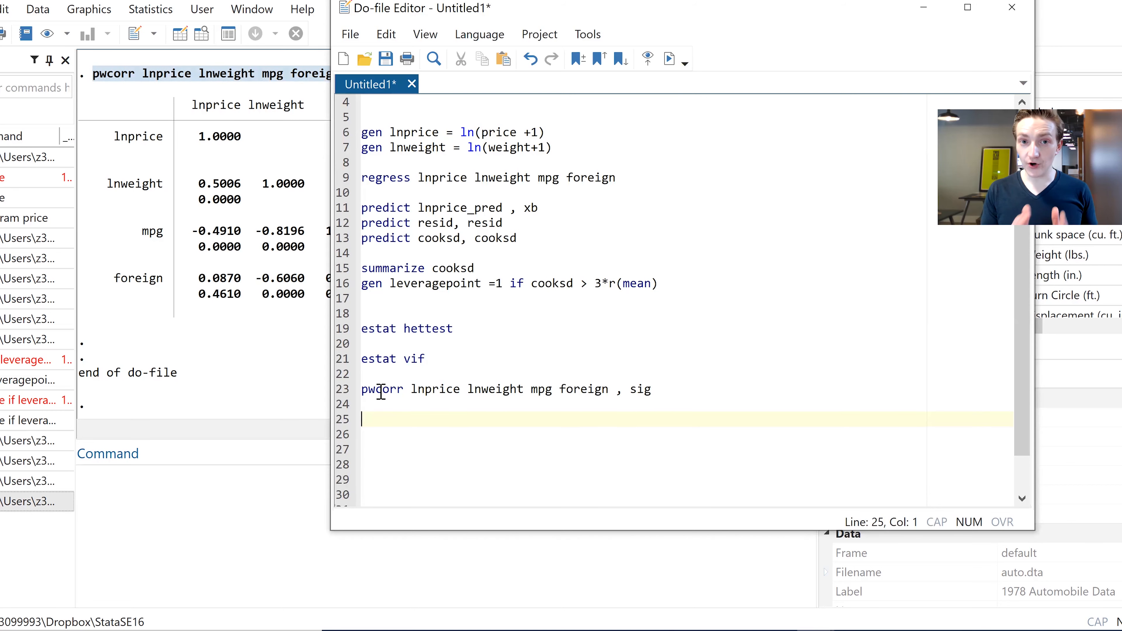
key(Return)
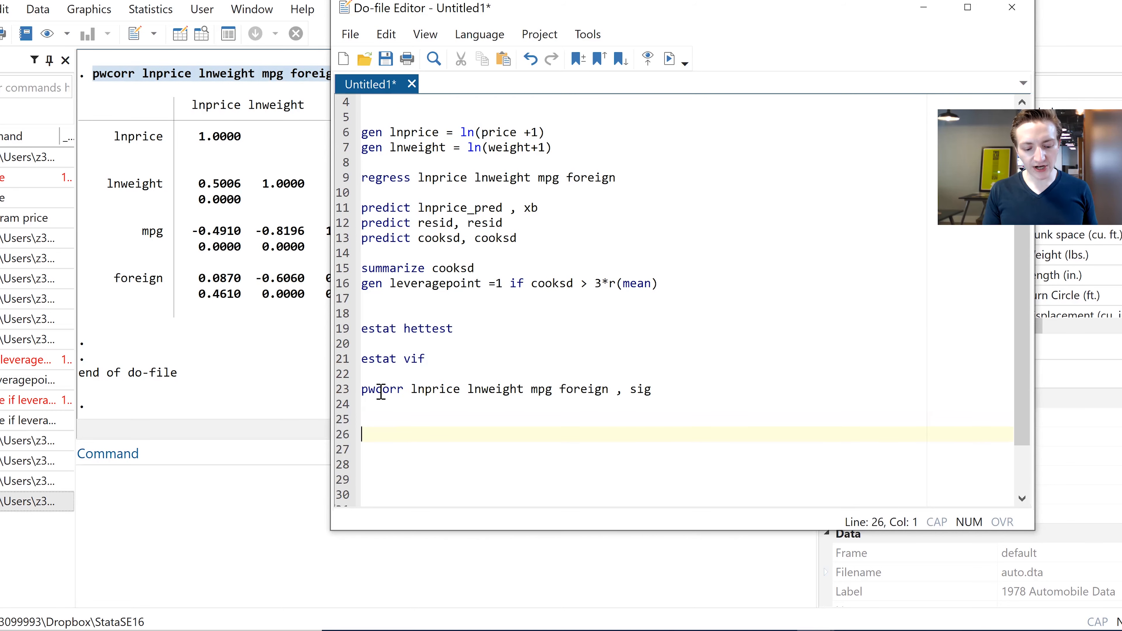
text(scatter re)
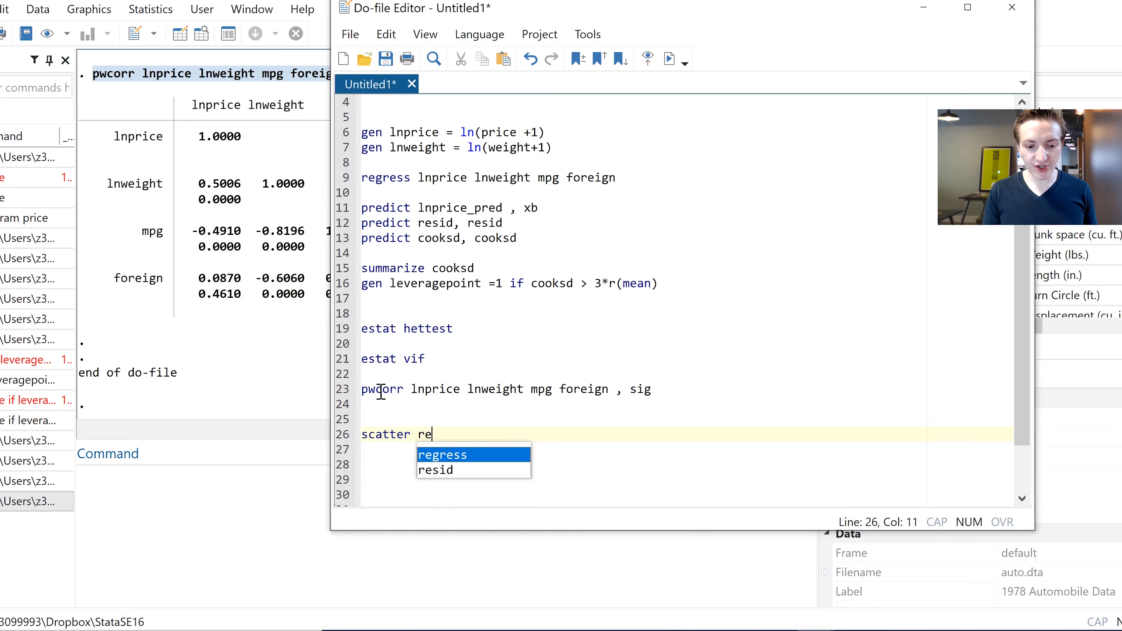
text(sid)
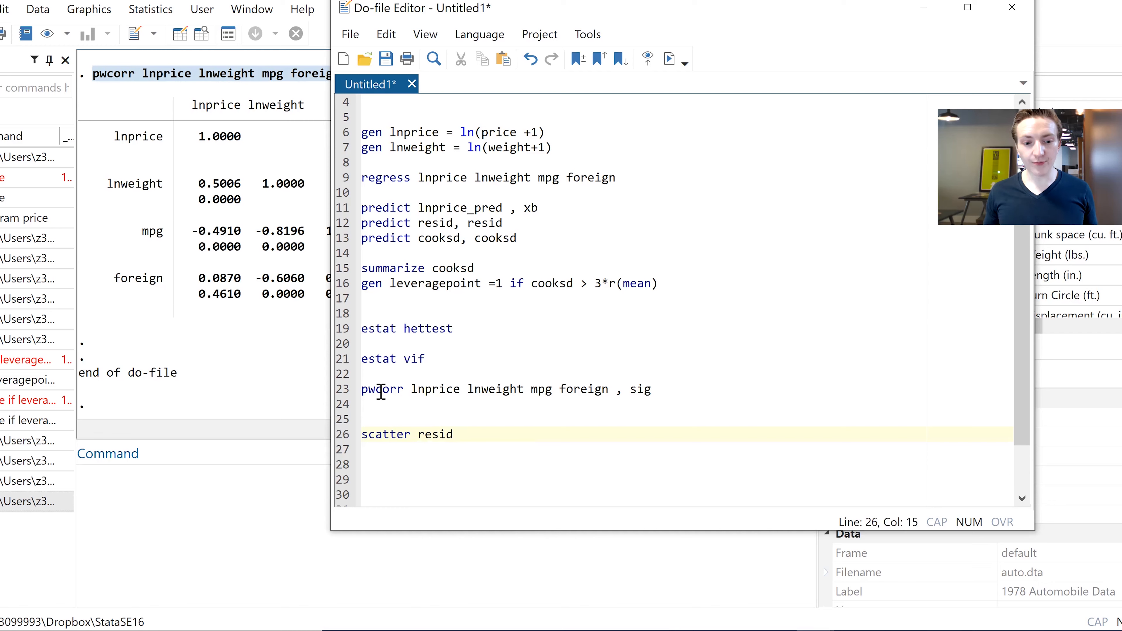
scroll(505, 230, up, 1)
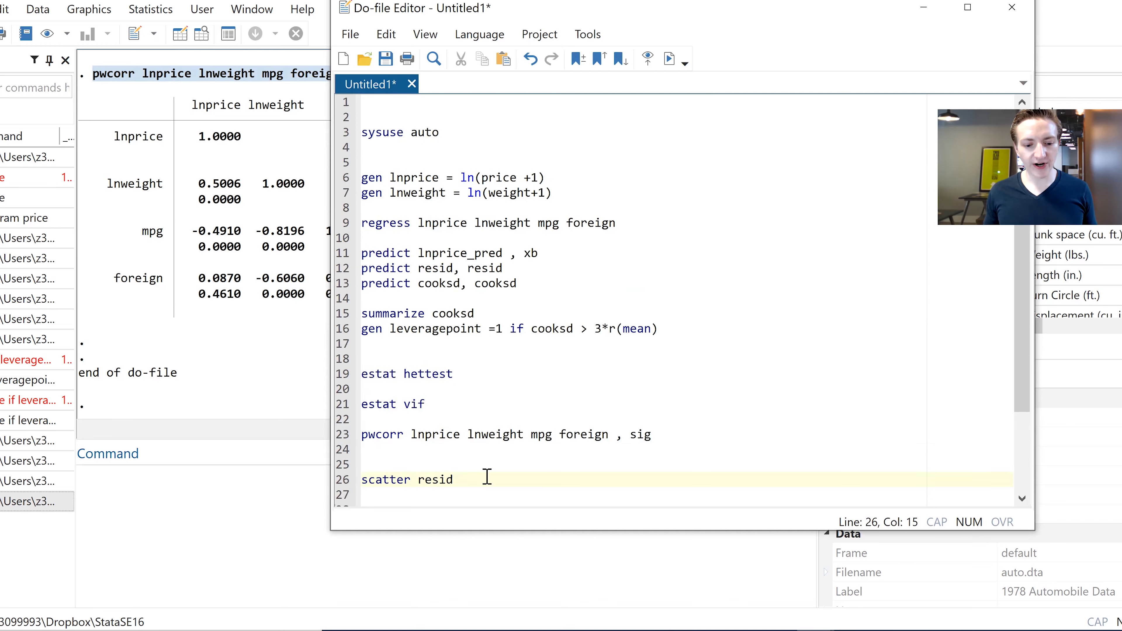
text(lnpr)
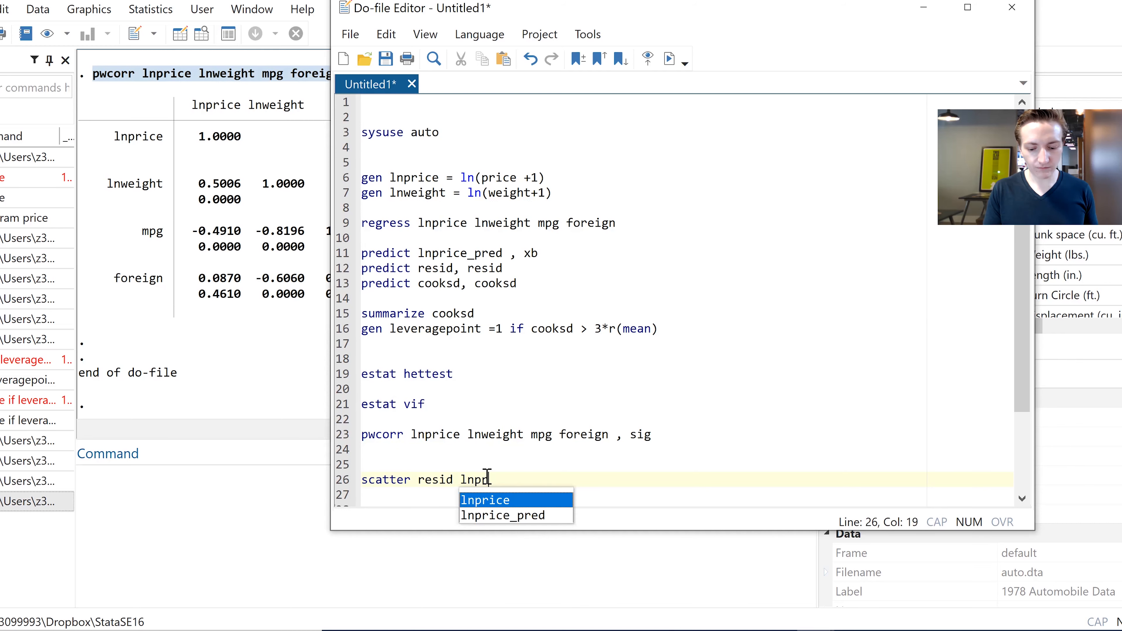
text(ice_pred)
key(Return)
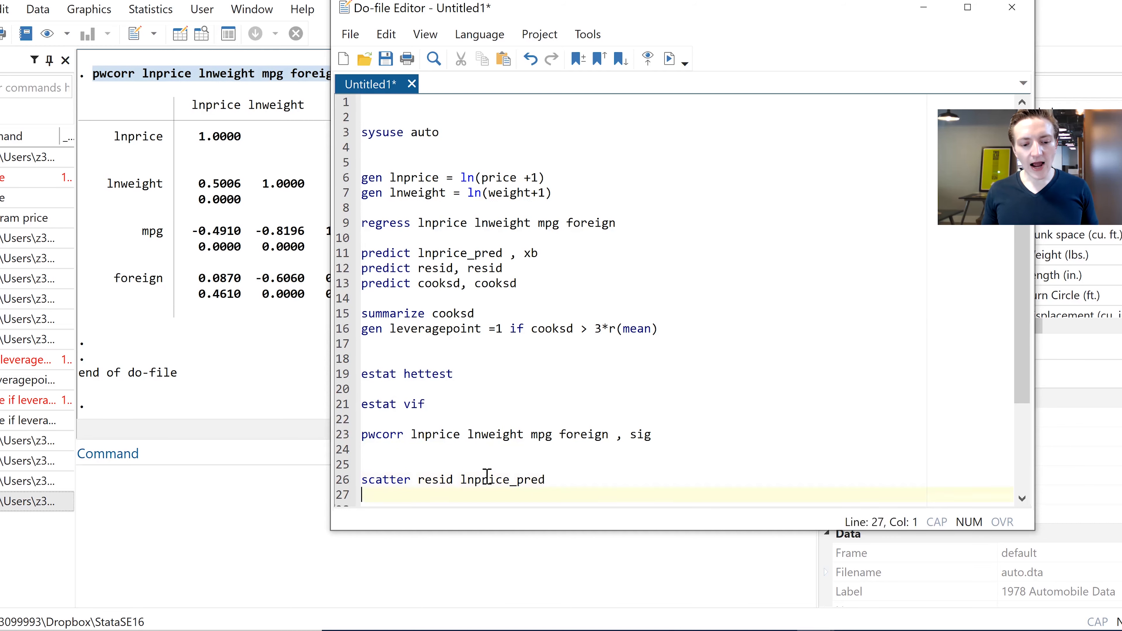
Run only the scatter resid lnprice_pred line to plot residuals against predictions, and close the graph window after viewing it
scroll(430, 442, down, 3)
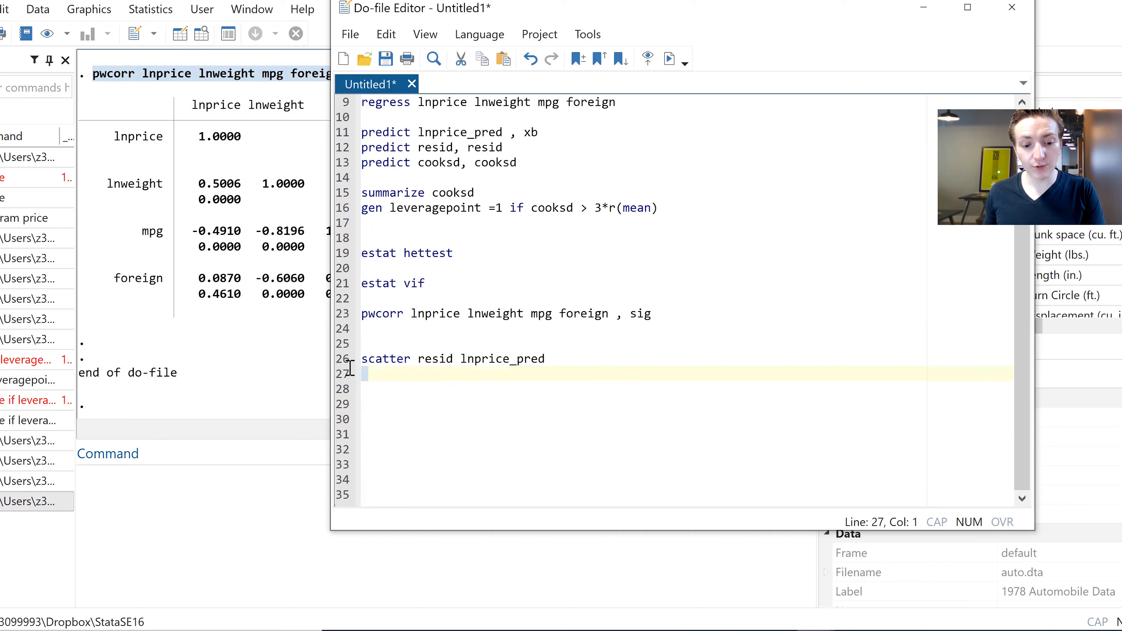
drag(361, 375, 354, 358)
click(670, 59)
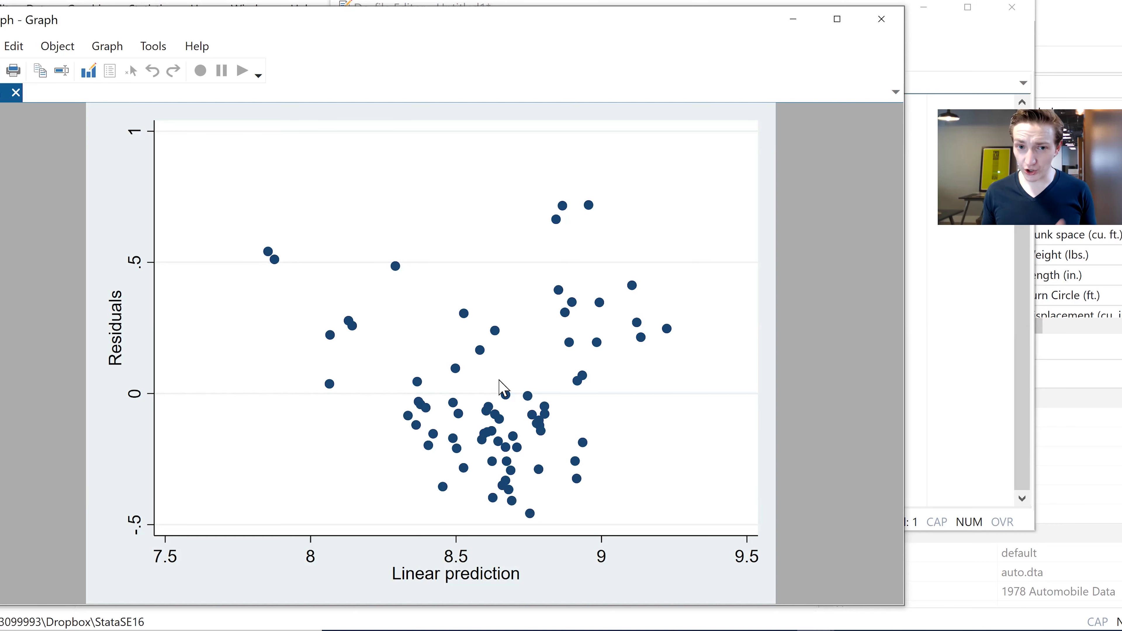
click(896, 19)
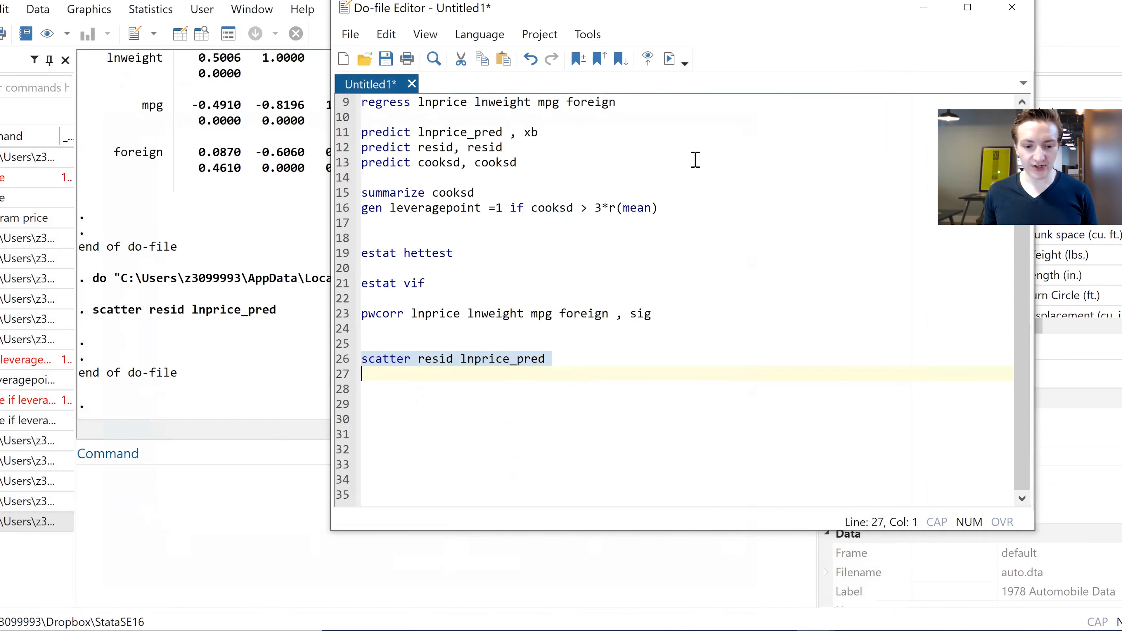
Add the line "scatter lnprice lnprice_pred" below the residual scatter line, separated by a blank line
click(464, 374)
key(Return)
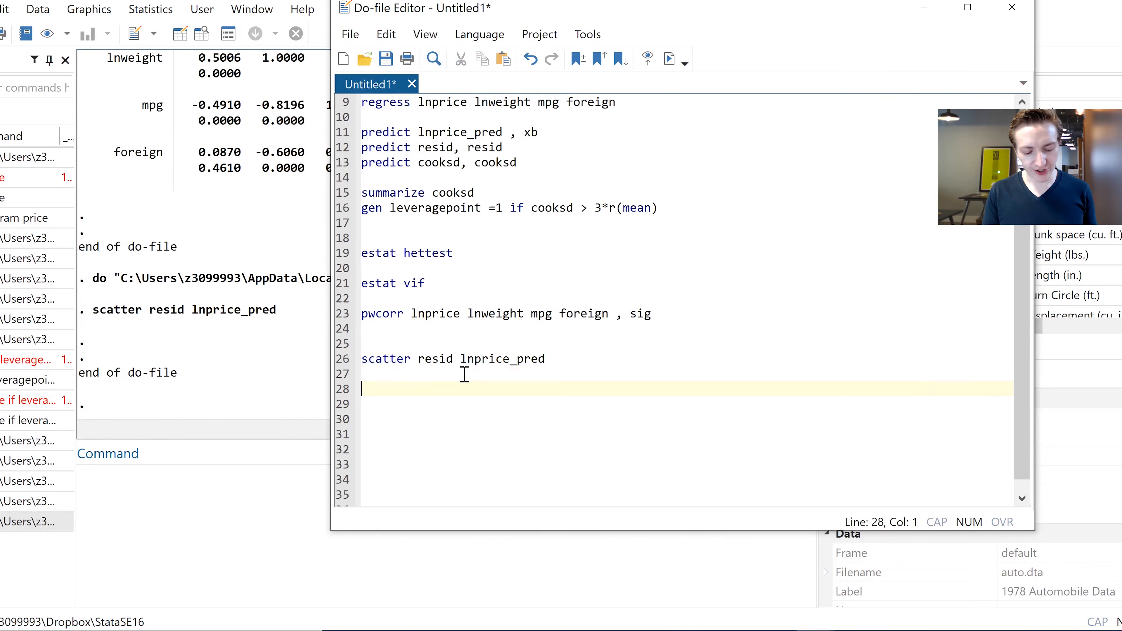
text(scatter )
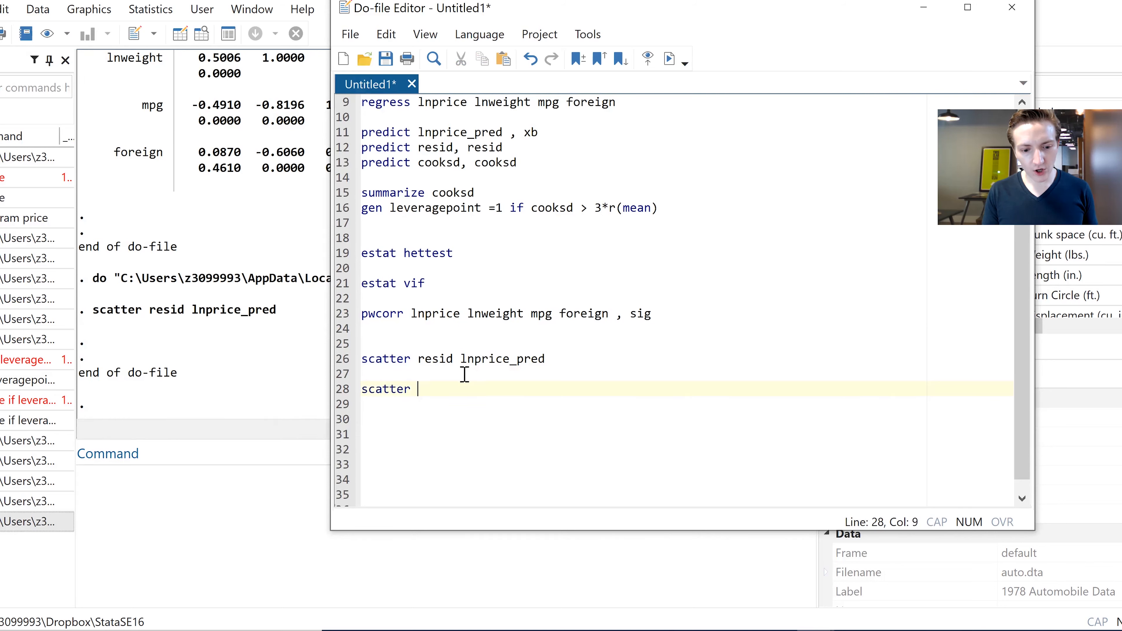
text(lnprice lnprice_pred)
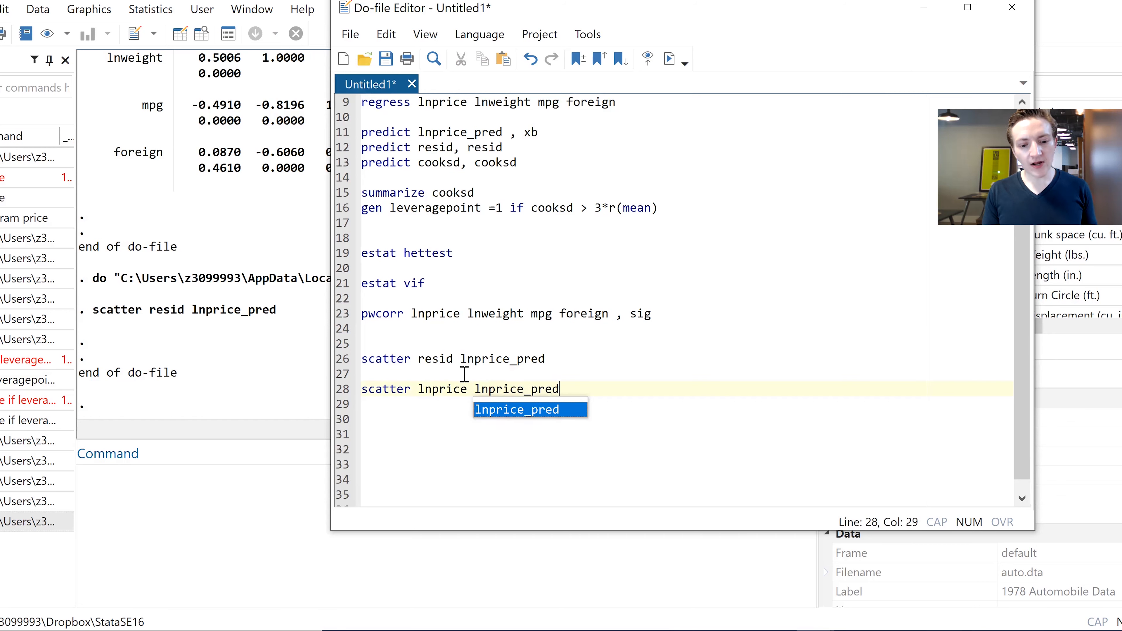
key(Escape)
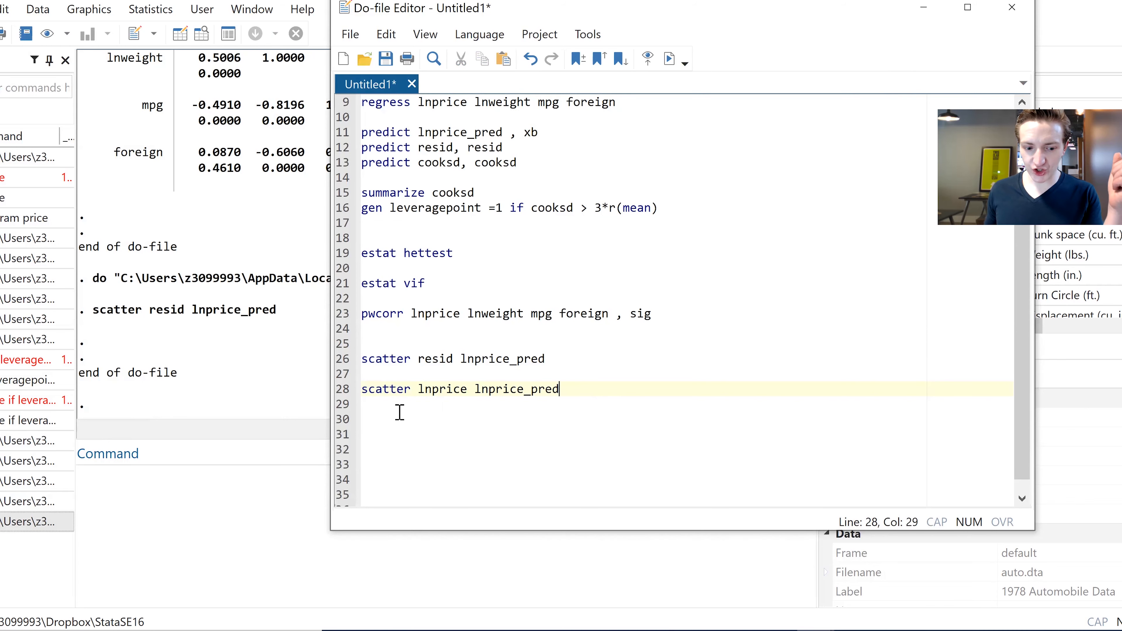
Run only the scatter lnprice lnprice_pred line to plot actual against predicted values, and close the graph window after viewing it
drag(400, 412, 361, 374)
click(669, 59)
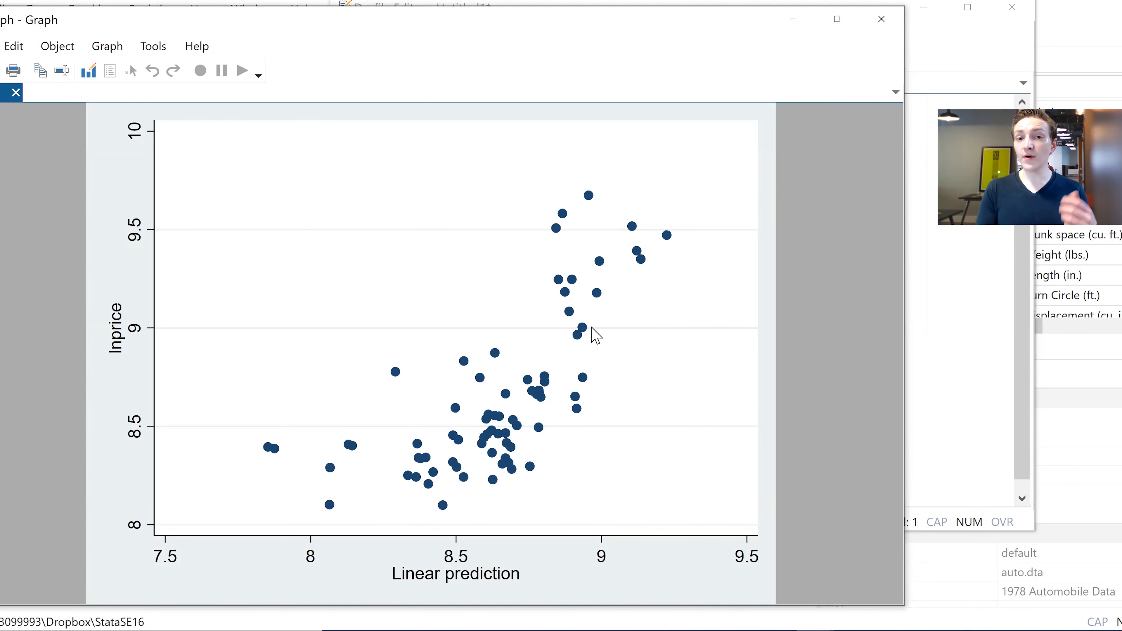
click(881, 19)
Add the line "histogram resid" below the scatter lnprice lnprice_pred line, separated by a blank line
click(453, 408)
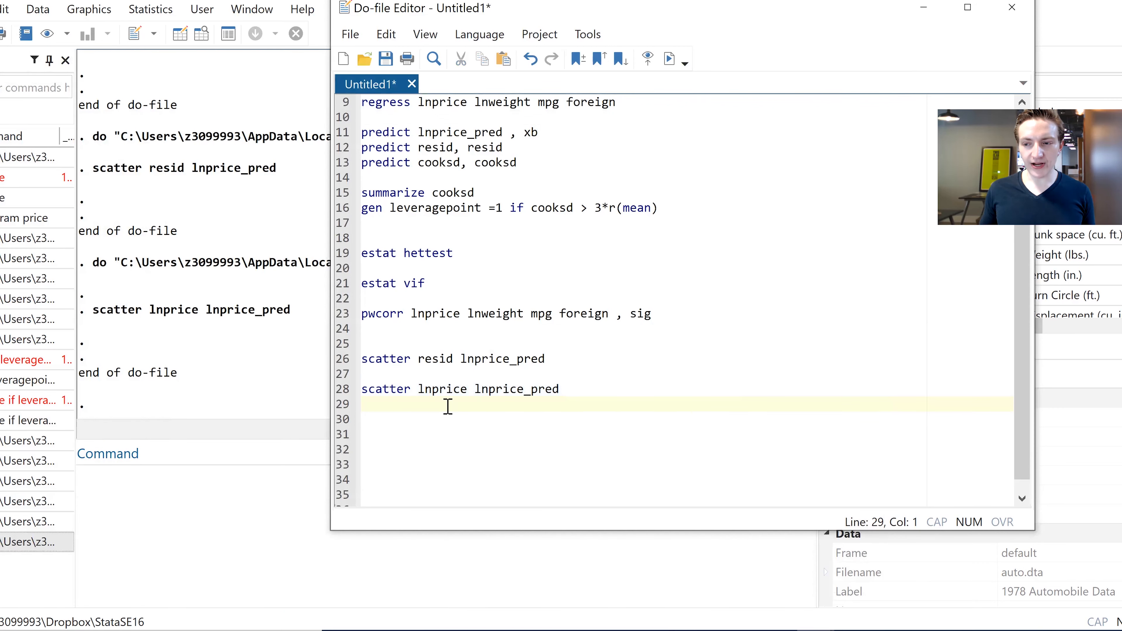
key(Return)
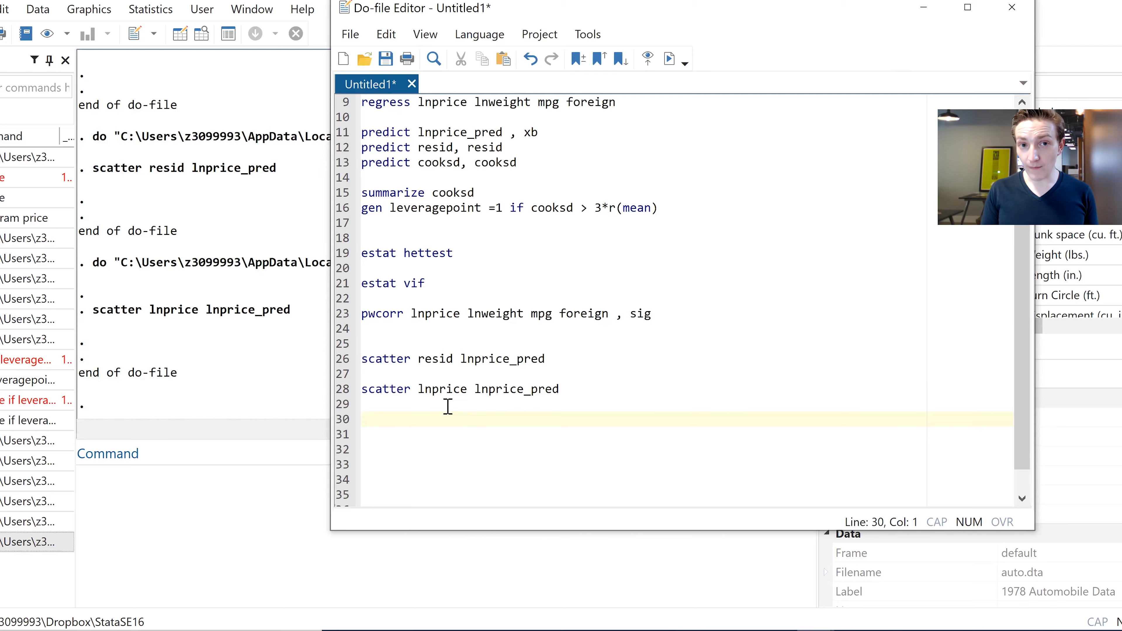
text(hi)
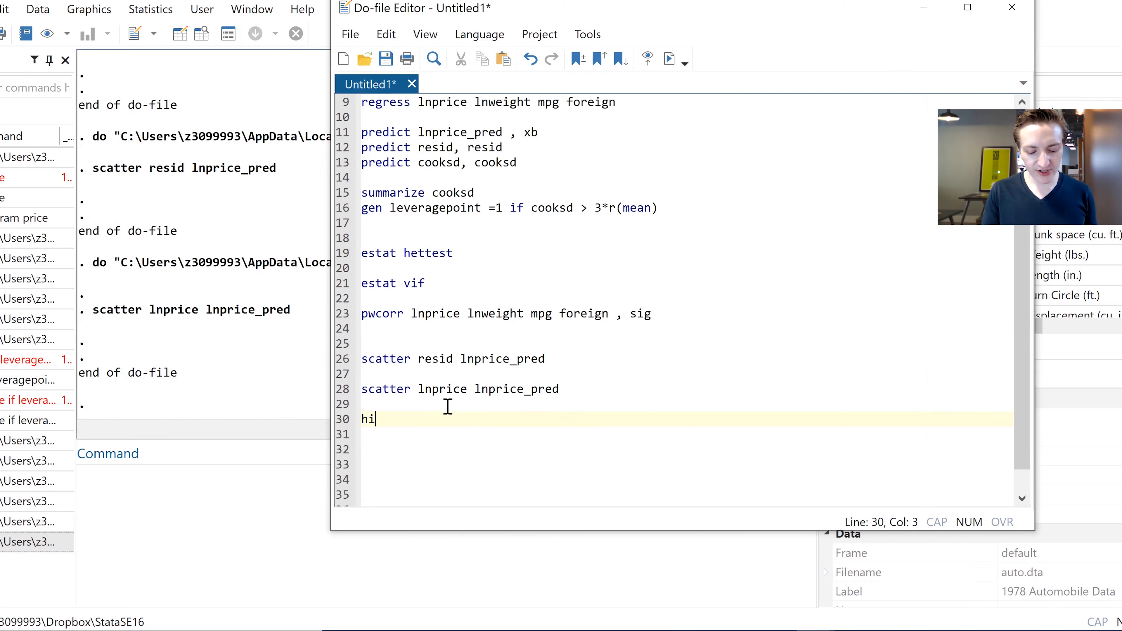
text(stogram resid)
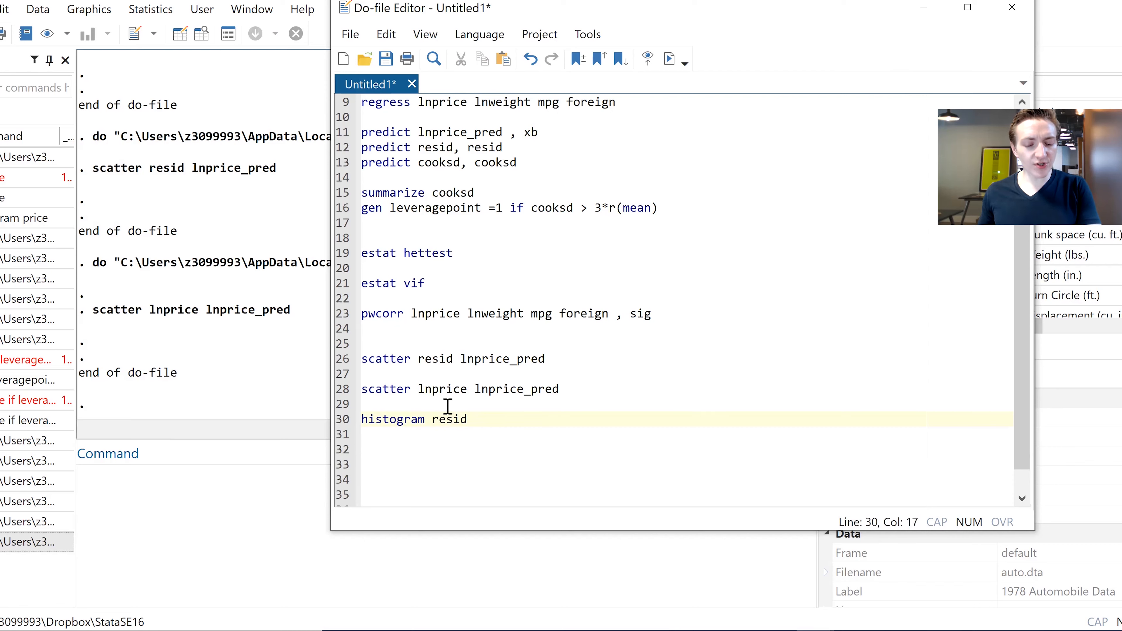
Run only the histogram resid line to plot the residual distribution, and close the graph window after viewing it
drag(366, 433, 359, 422)
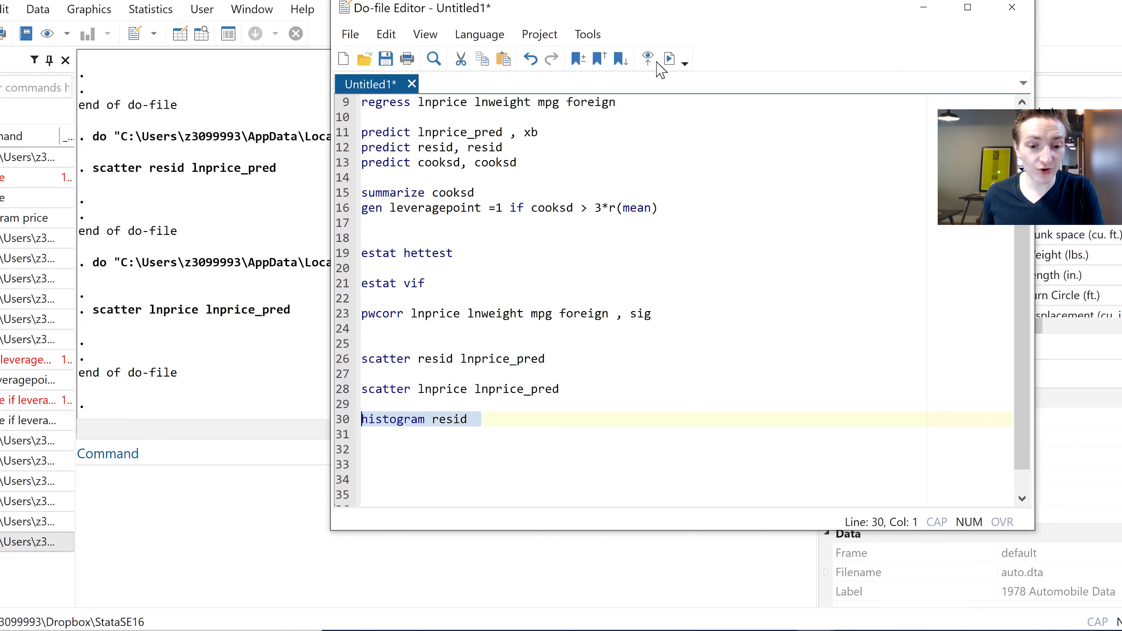
click(670, 59)
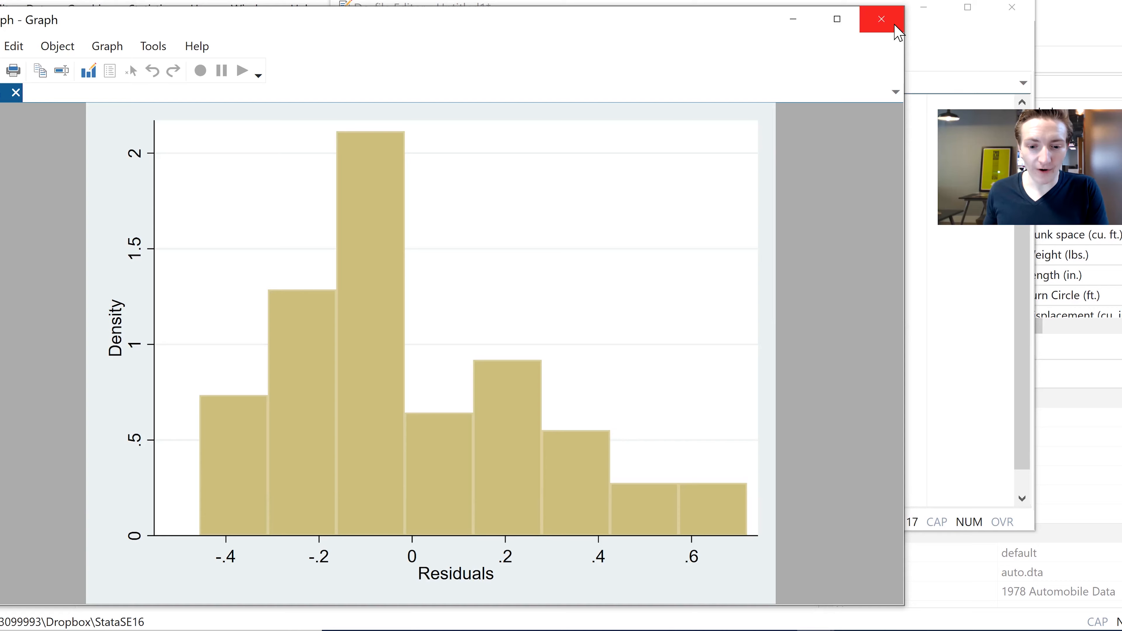
click(881, 19)
Add the line "qnorm resid" below the histogram line, separated by a blank line
scroll(479, 453, down, 1)
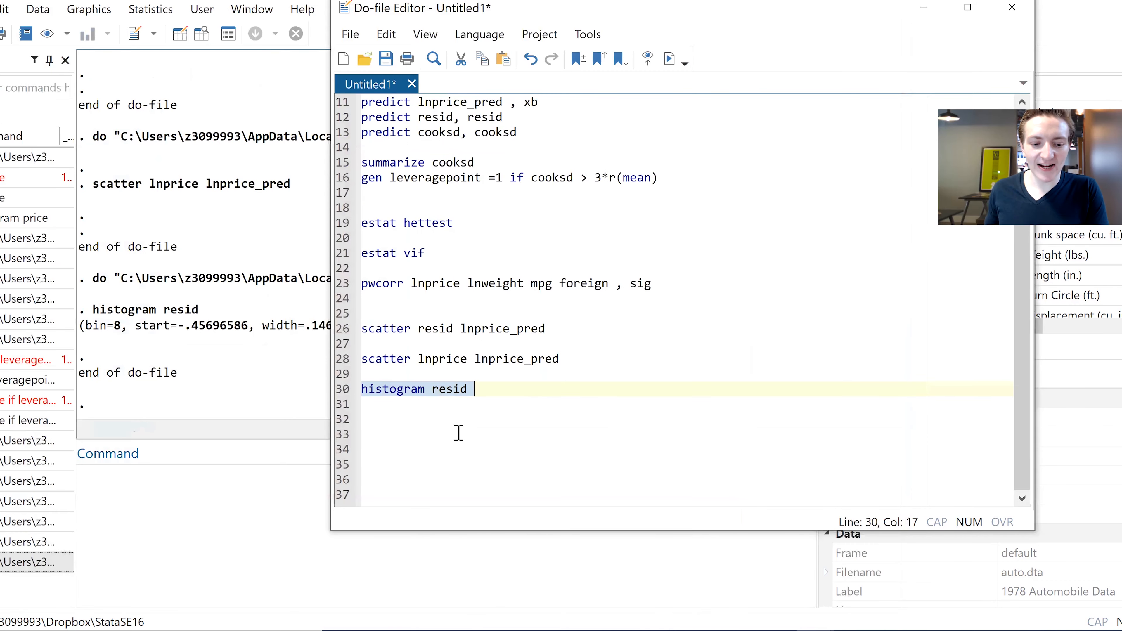
click(458, 403)
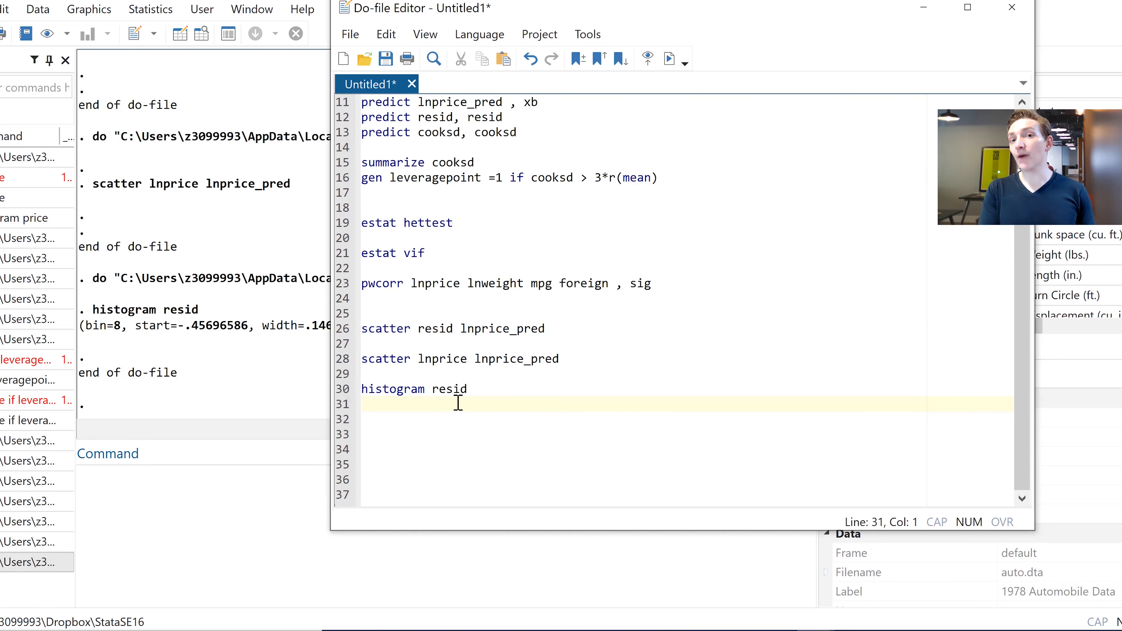
key(Return)
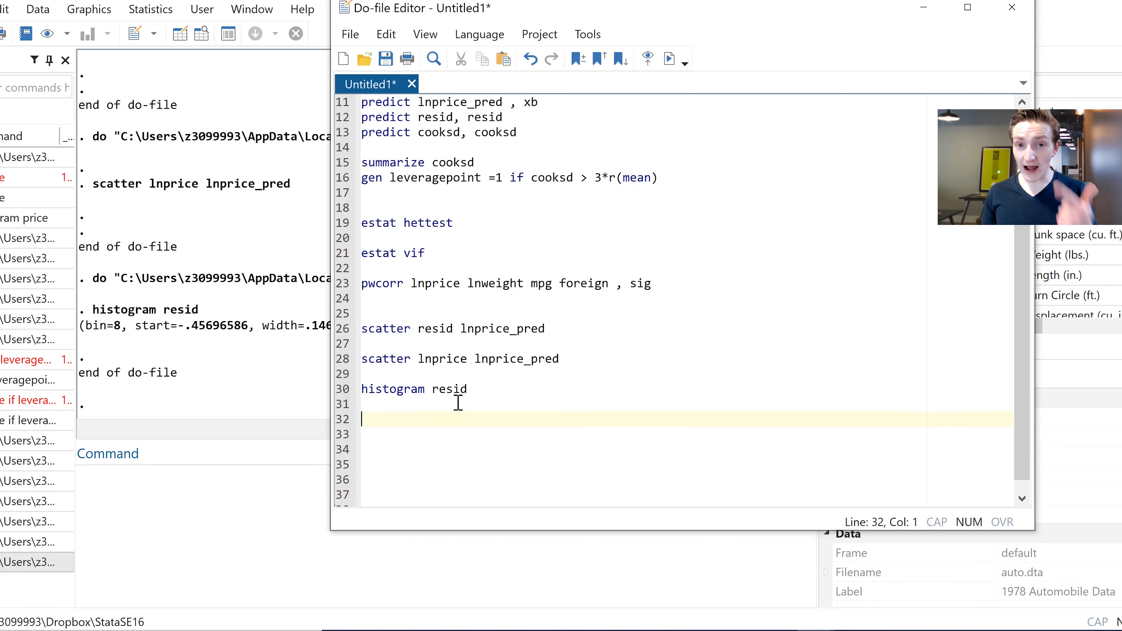
text(qno)
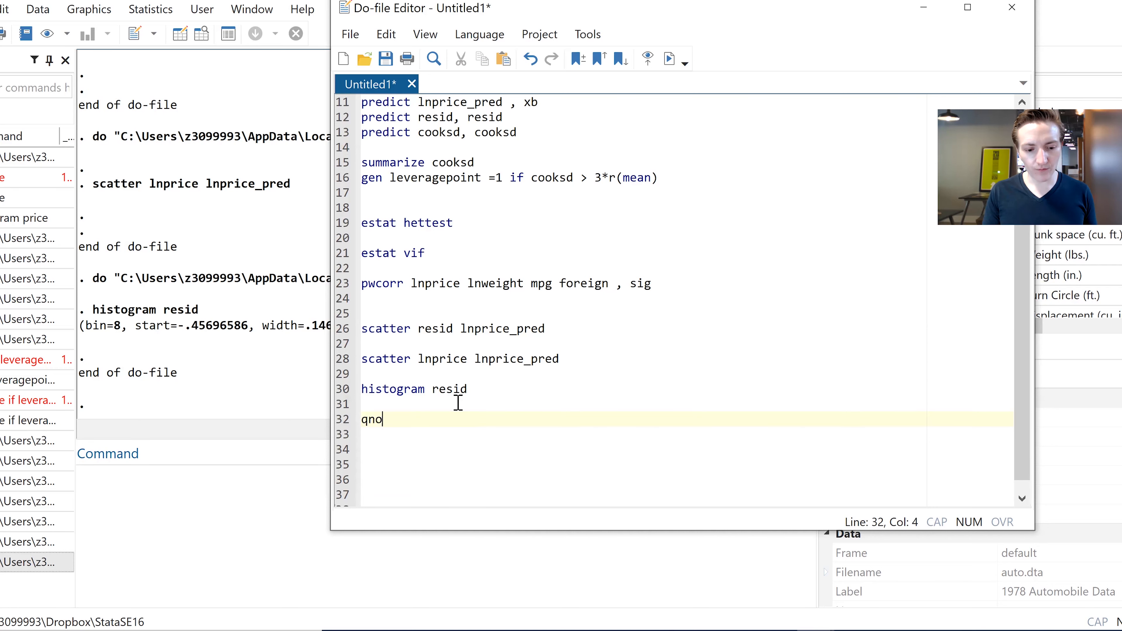
text(rm resid)
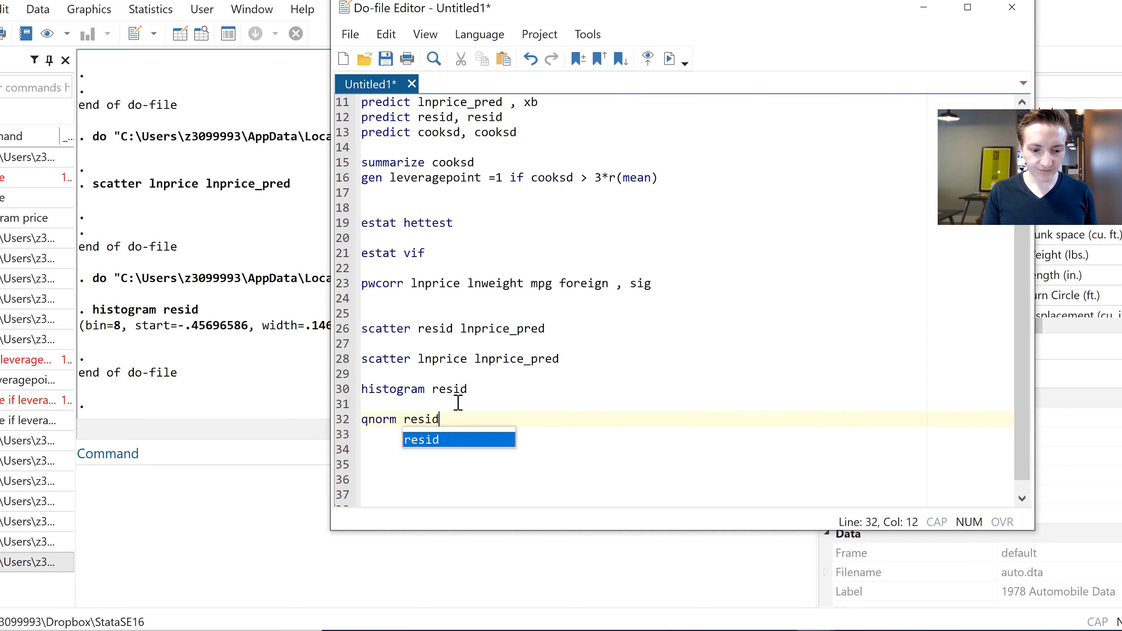
key(Return)
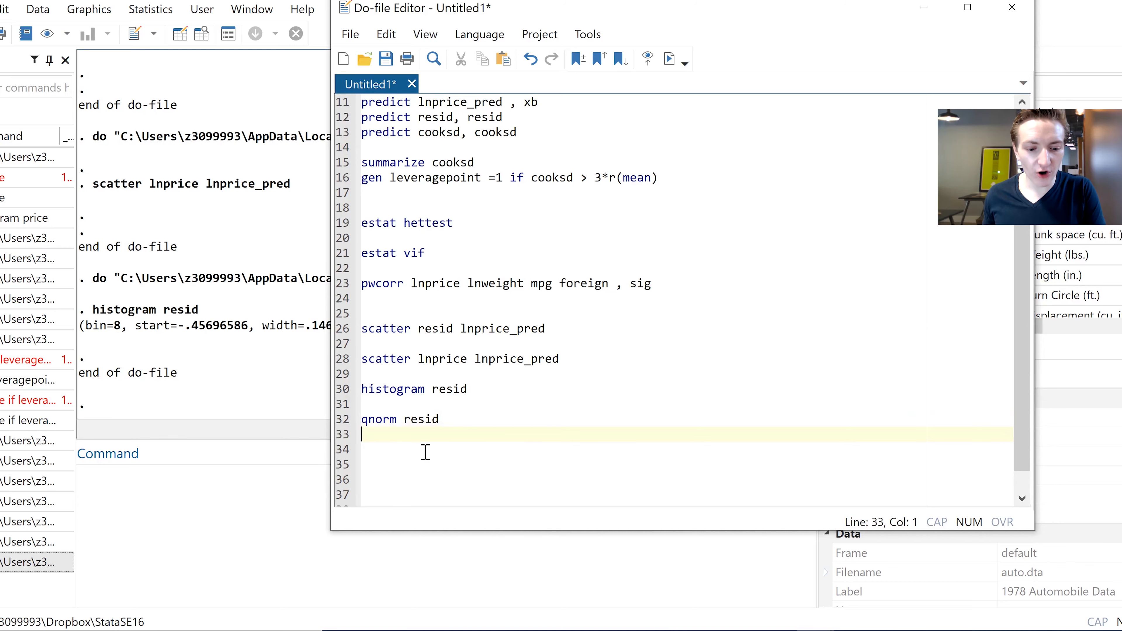
Run only the qnorm resid line to plot residuals against normal quantiles, and close the graph window after viewing it
key(shift+Up)
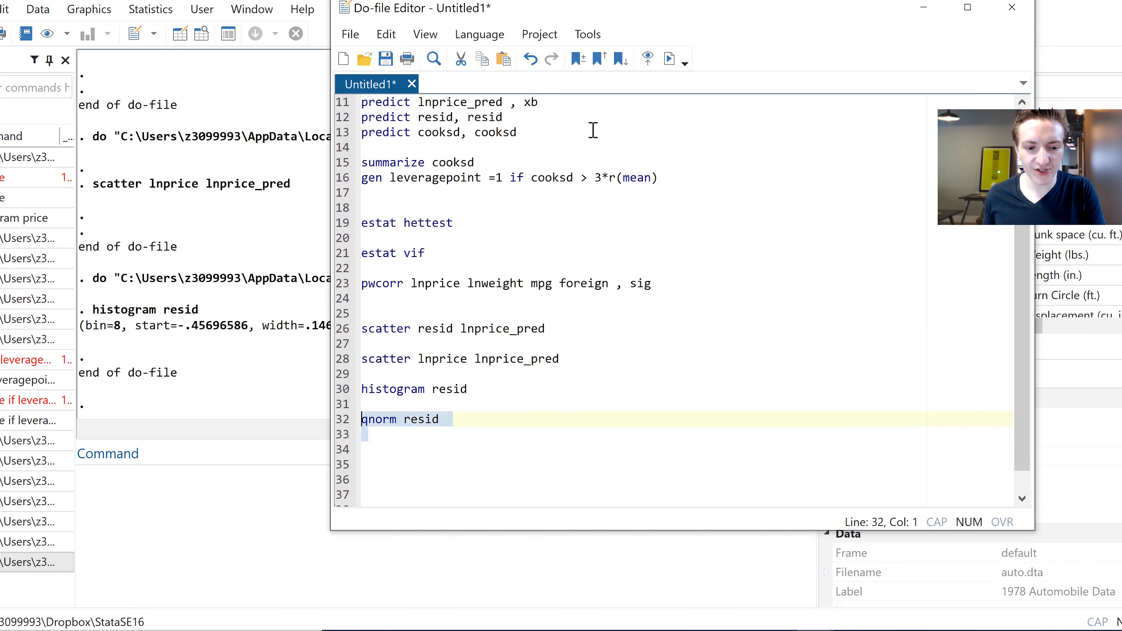
click(669, 58)
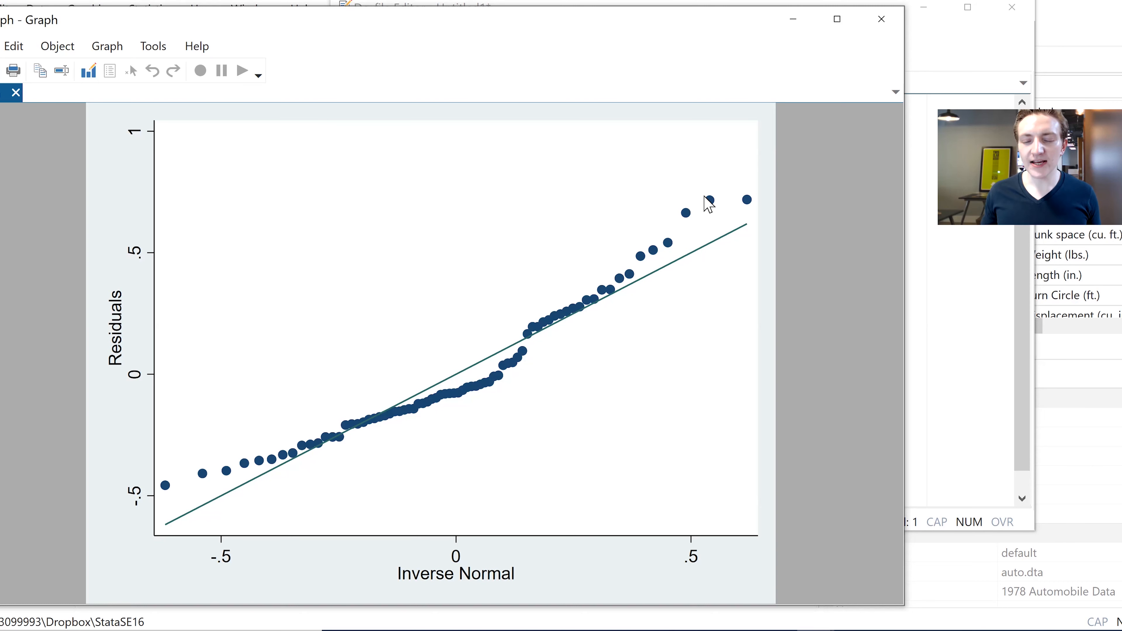
click(882, 19)
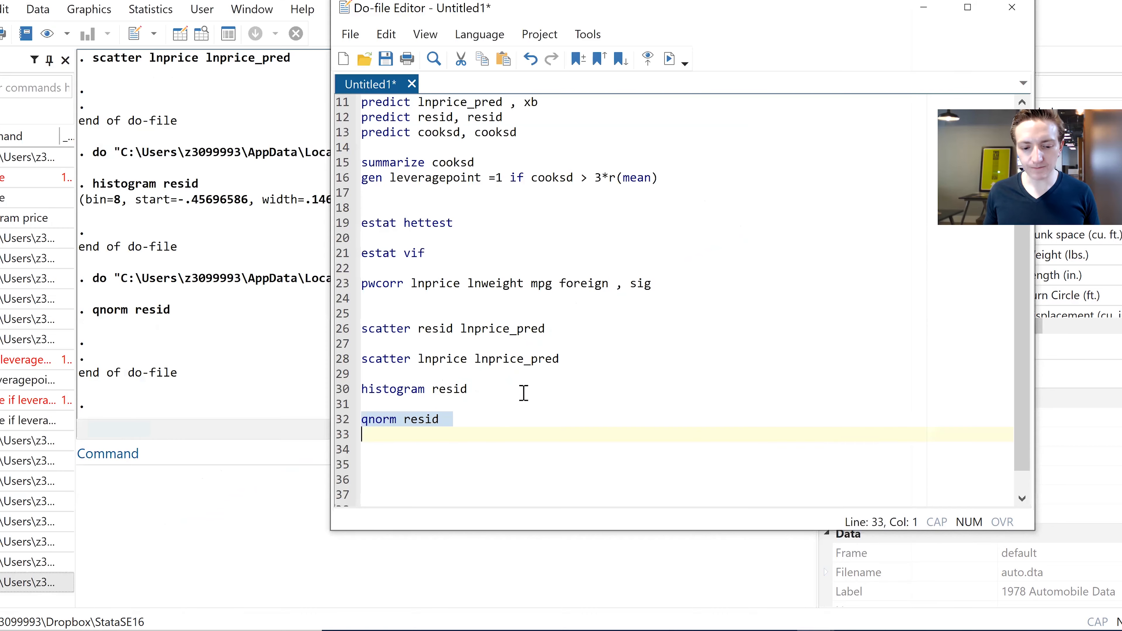
Add the line "pnorm resid" directly below qnorm resid and run only that line, closing its graph window after viewing it
click(433, 426)
text(pnorm resid)
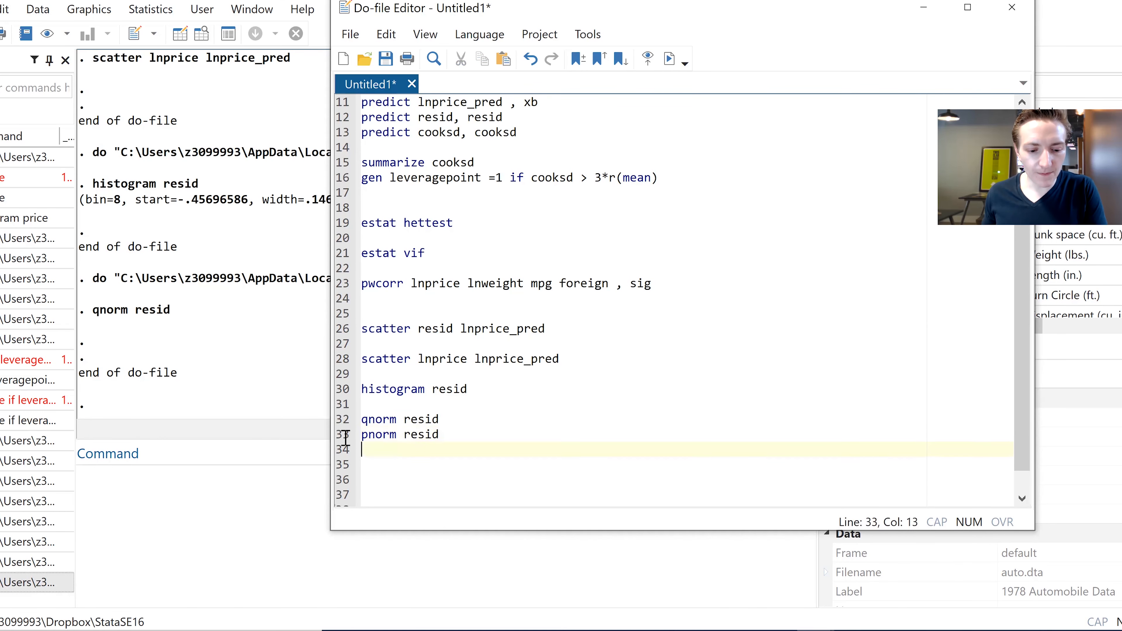
click(345, 435)
click(674, 65)
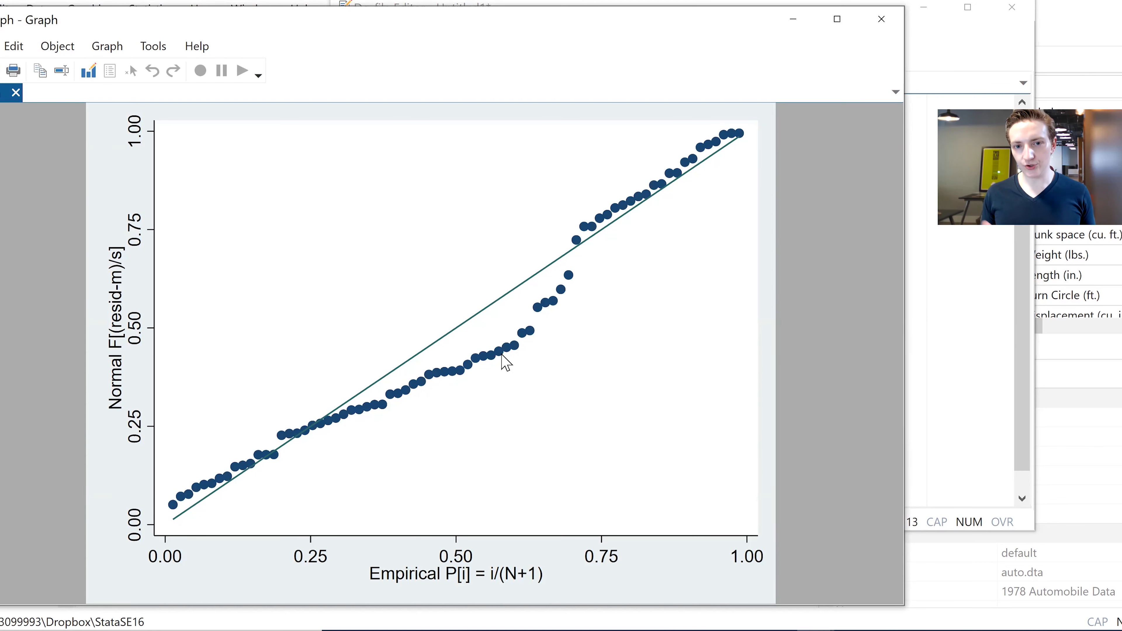
click(881, 19)
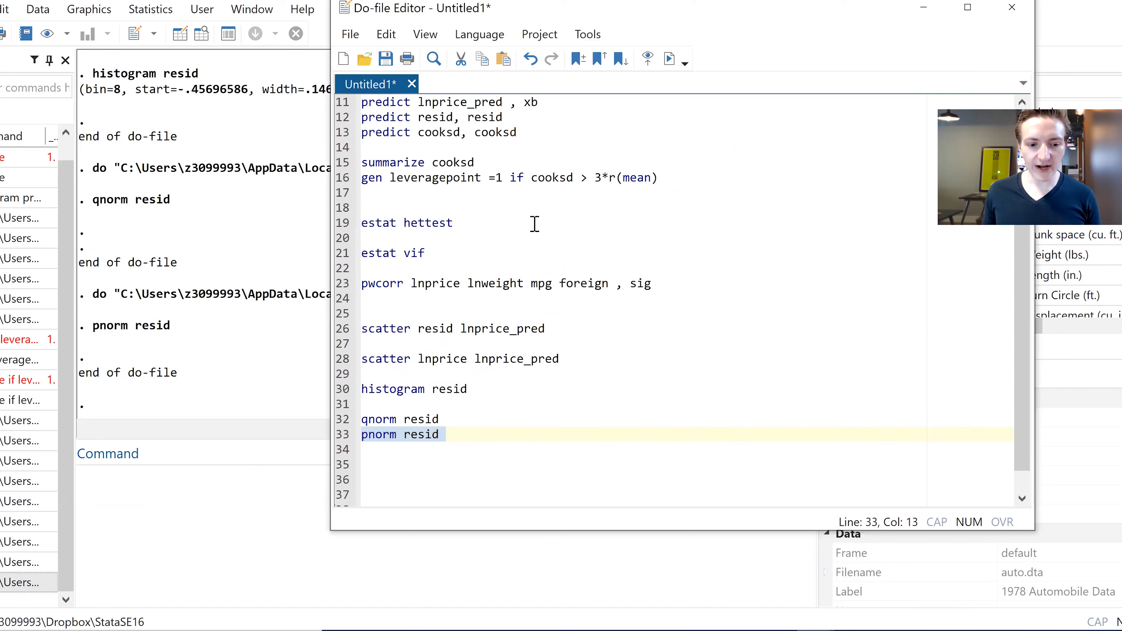
Copy the line "regress lnprice lnweight mpg foreign" from line 9 to below the pnorm line, leaving four blank lines between them
scroll(534, 224, up, 4)
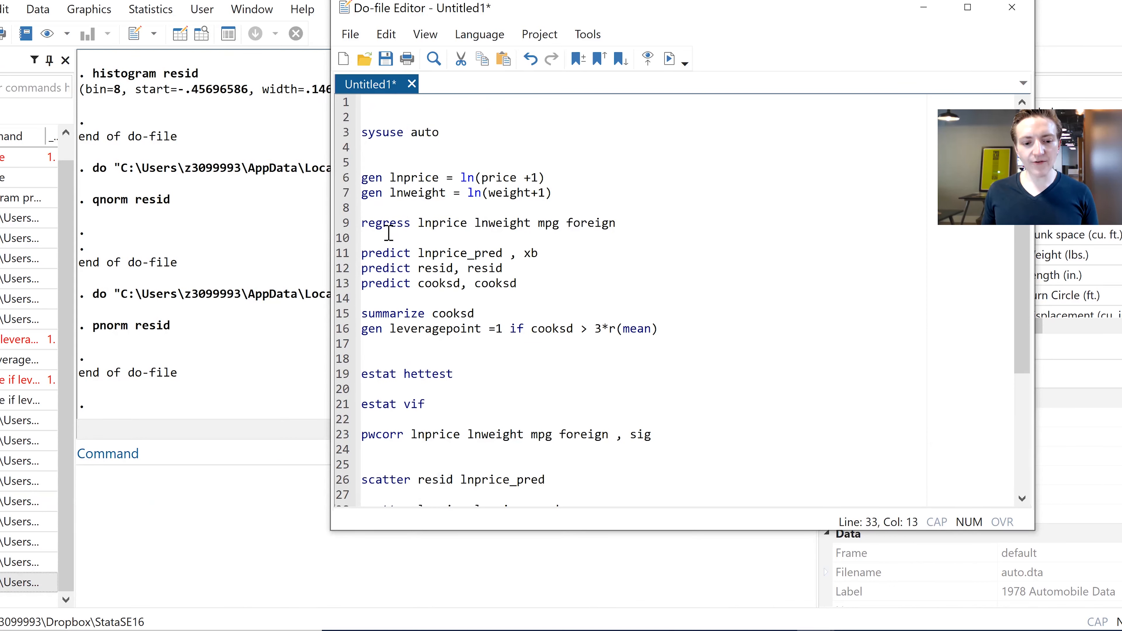
drag(388, 233, 340, 222)
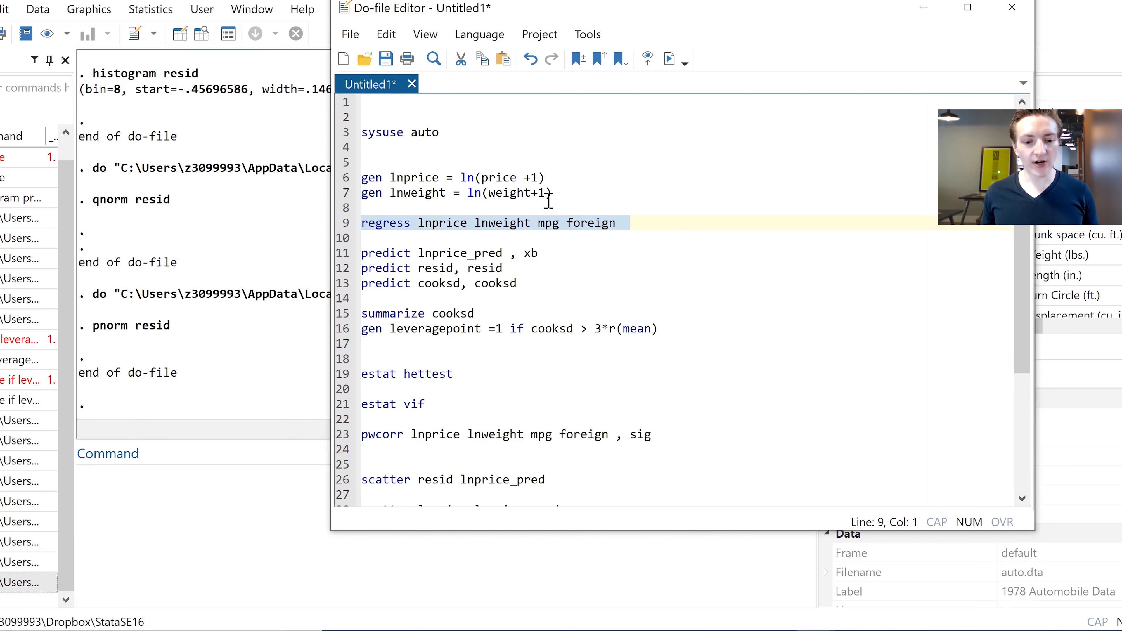
scroll(574, 237, down, 4)
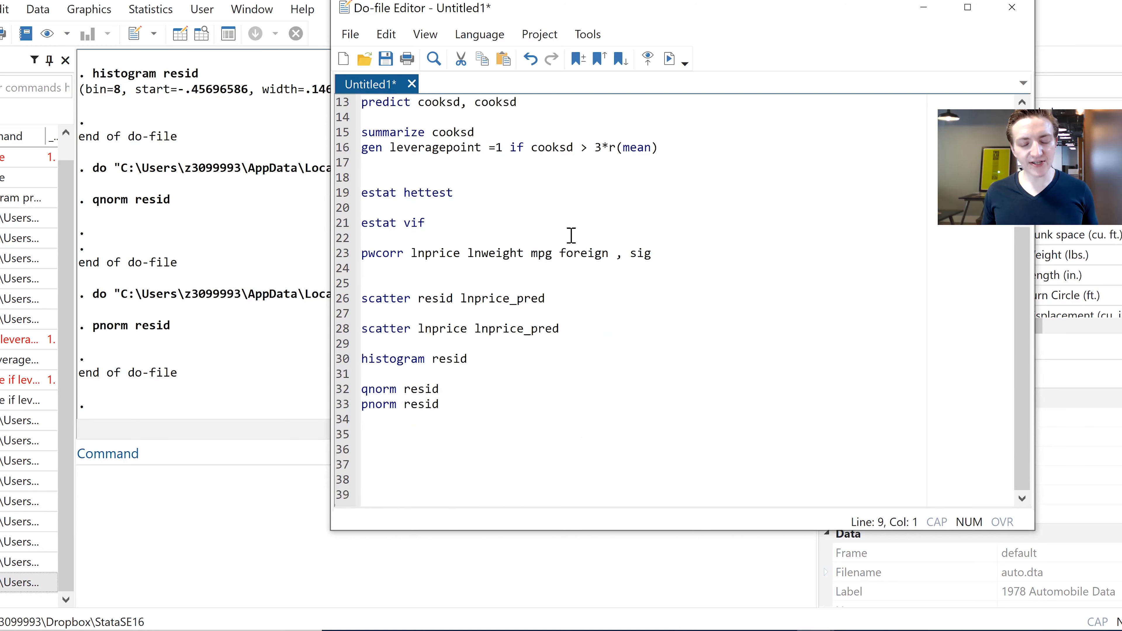
click(471, 442)
key(Return)
key(Return)
text(regress lnprice lnweight mpg foreign)
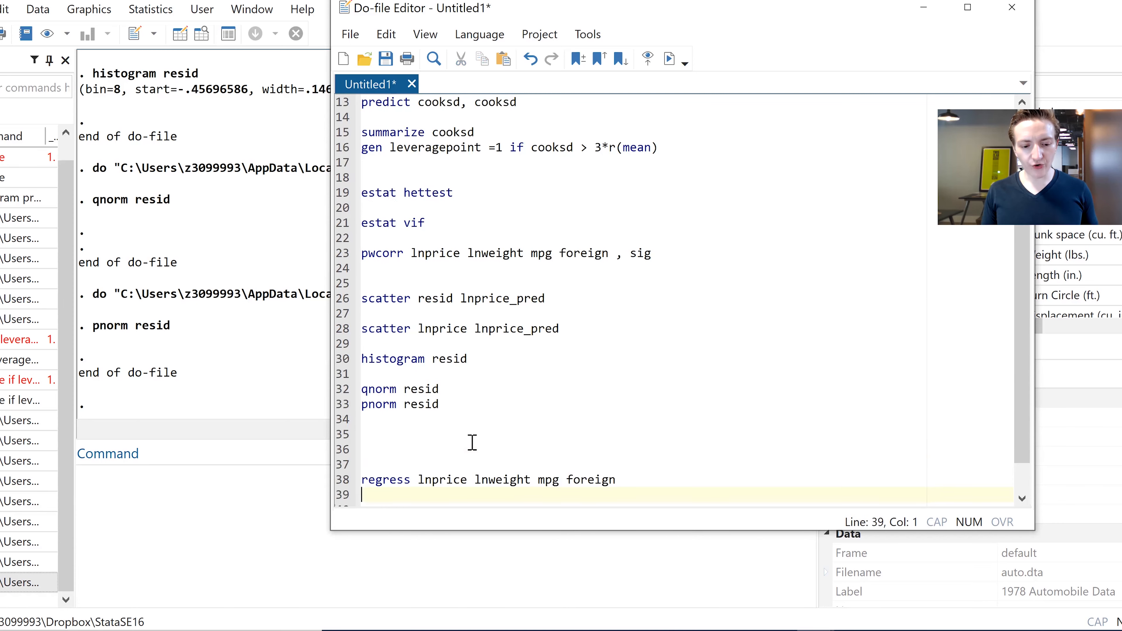
Change the copied regression to the unlogged variables so it reads "regress price weight mpg foreign"
scroll(472, 442, down, 1)
click(433, 434)
key(BackSpace)
key(BackSpace)
click(475, 435)
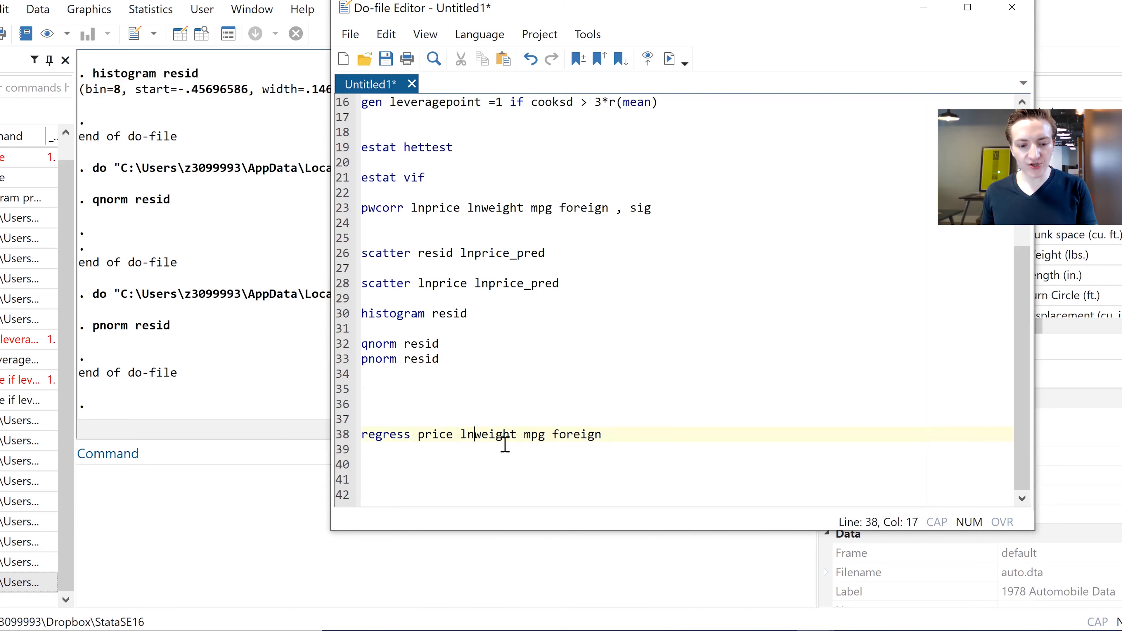
key(BackSpace)
key(BackSpace)
Run only the regress price weight mpg foreign line and examine its coefficient table, highlighting the mpg coefficient
click(321, 434)
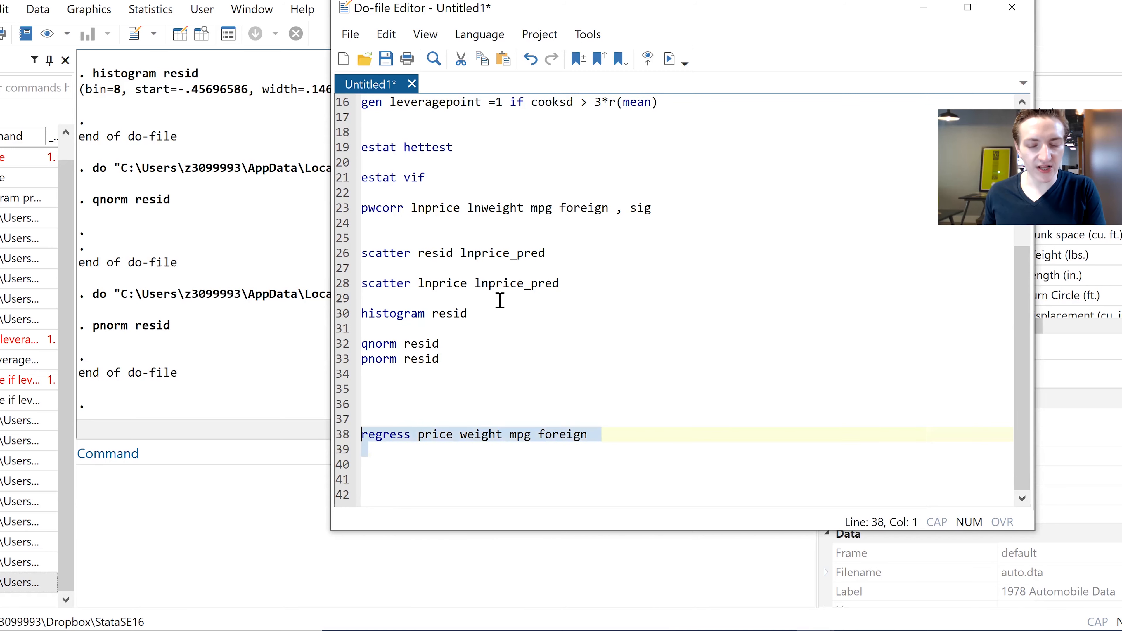
click(669, 59)
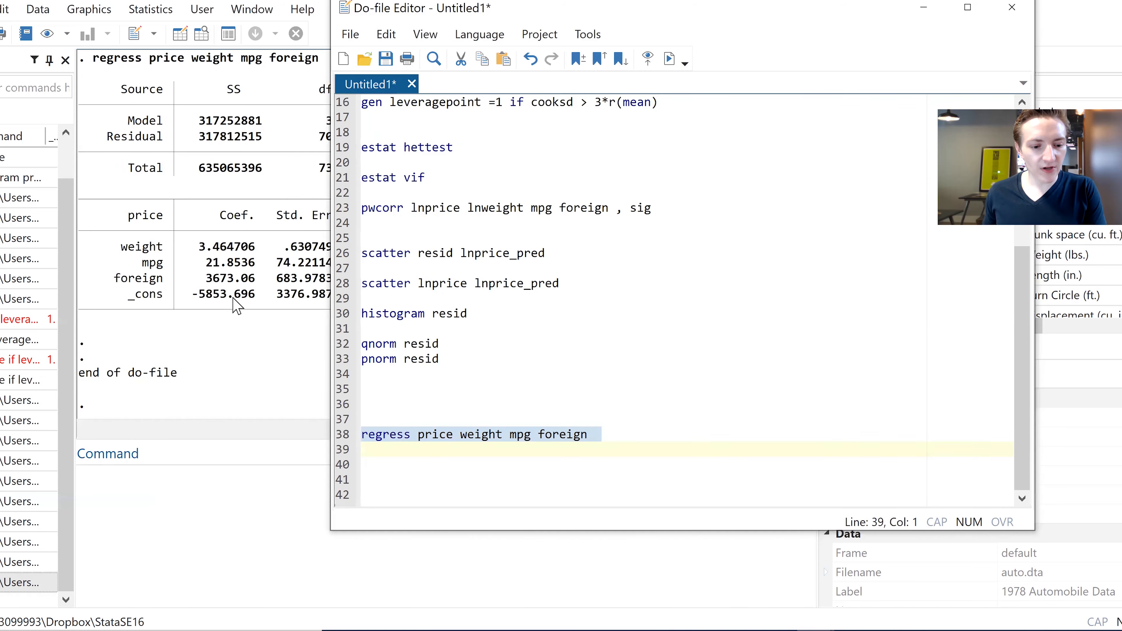
click(231, 270)
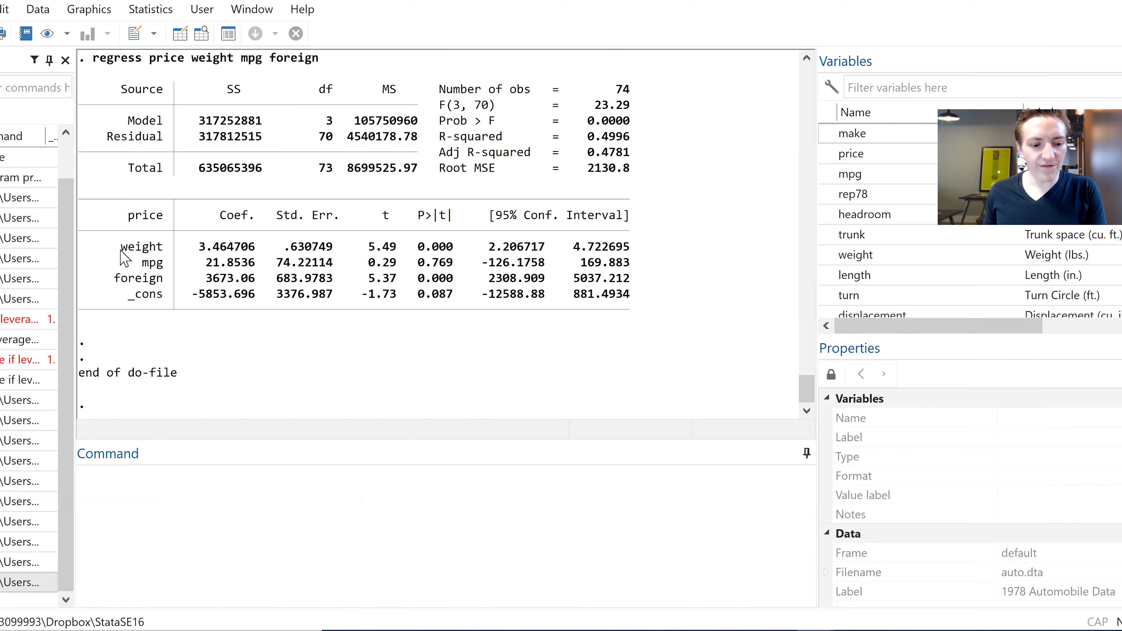
drag(87, 241, 635, 296)
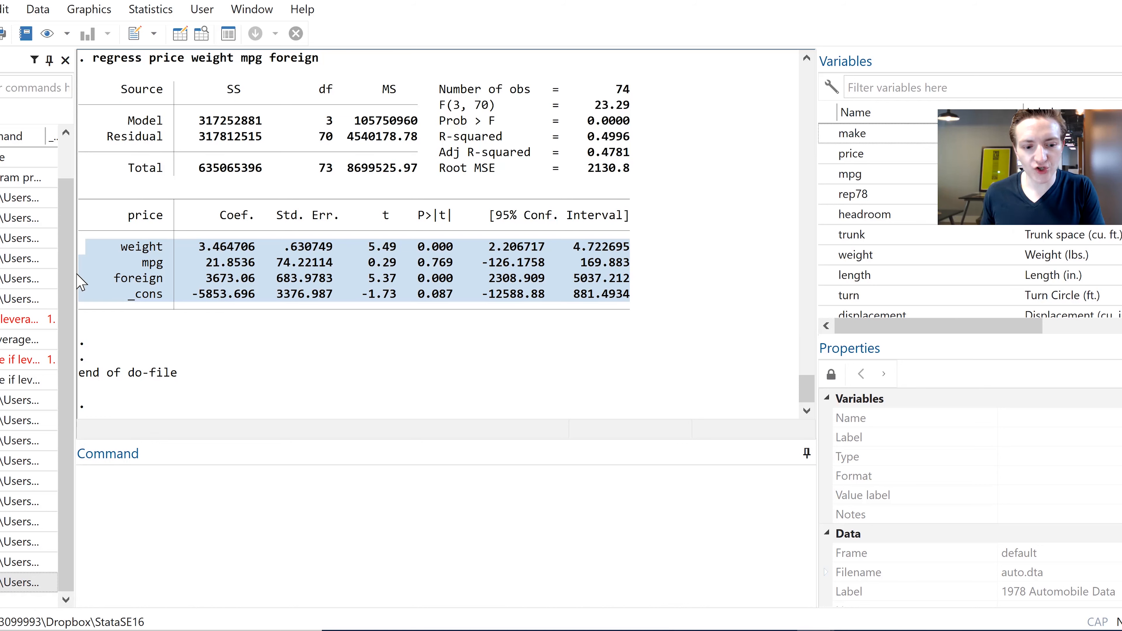
drag(201, 278, 255, 264)
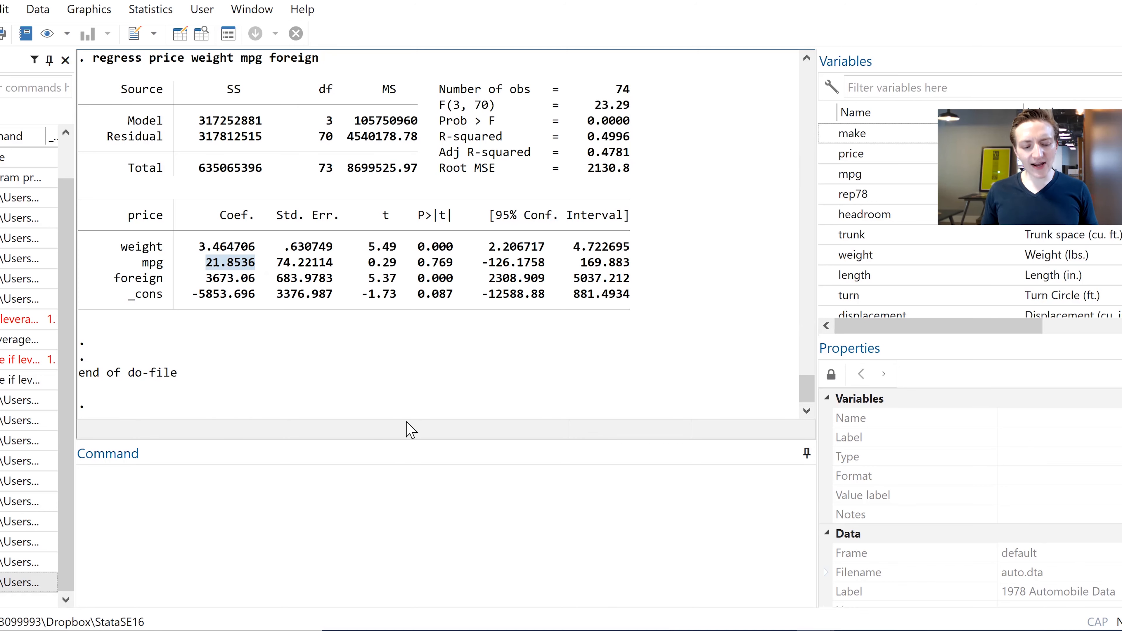
Return to the do-file and add the line "predict resid2, resid" directly below the regress price line
key(alt+Tab)
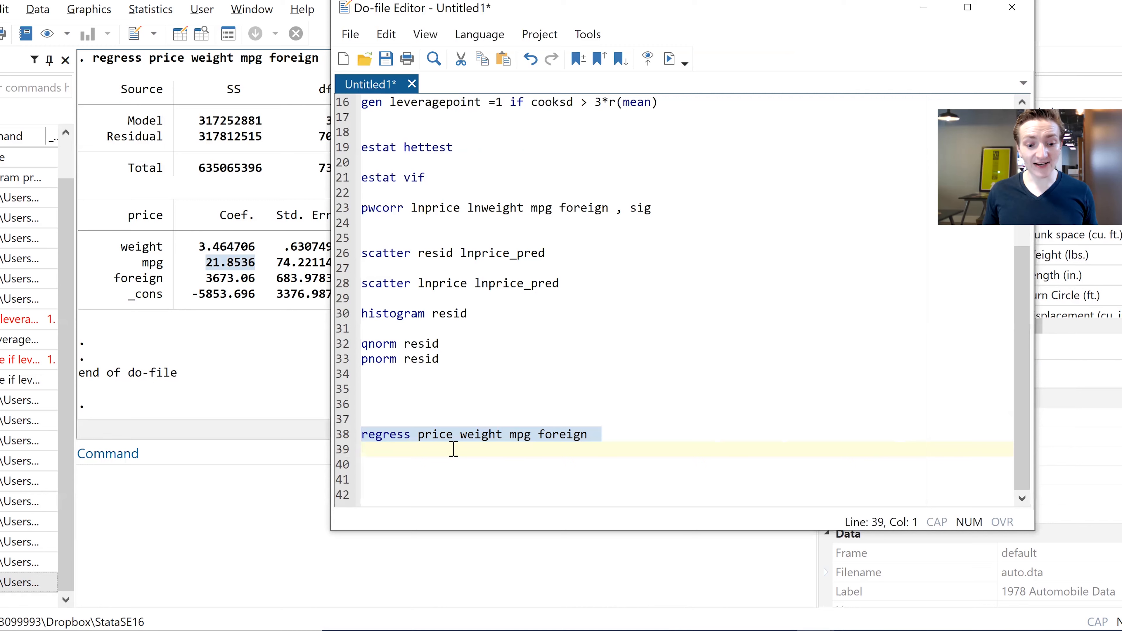
click(434, 449)
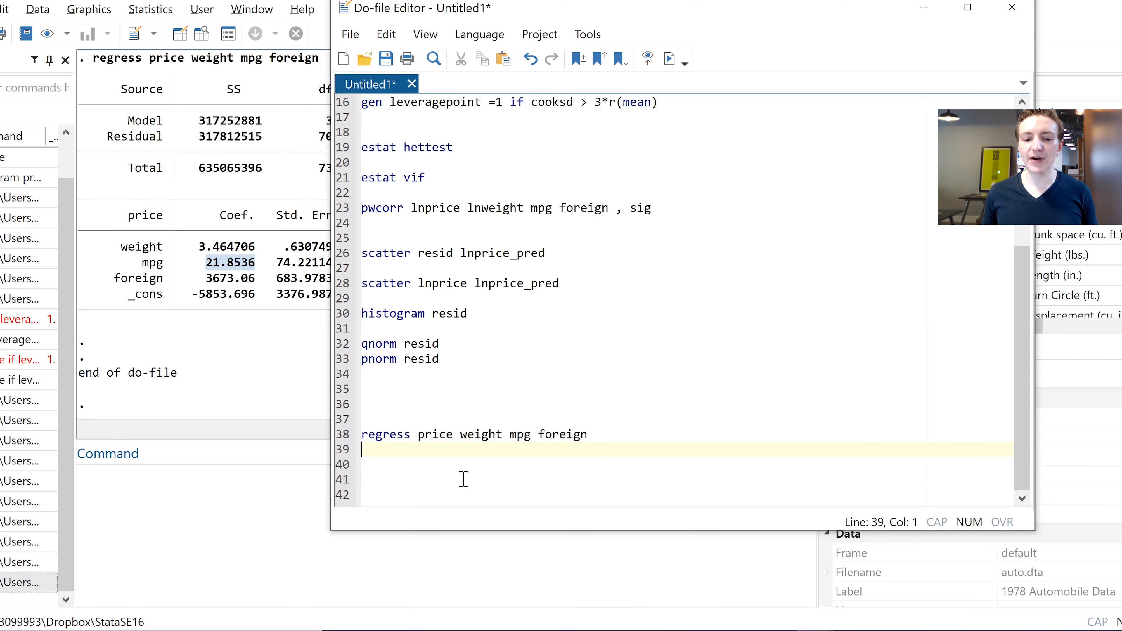
scroll(460, 476, down, 1)
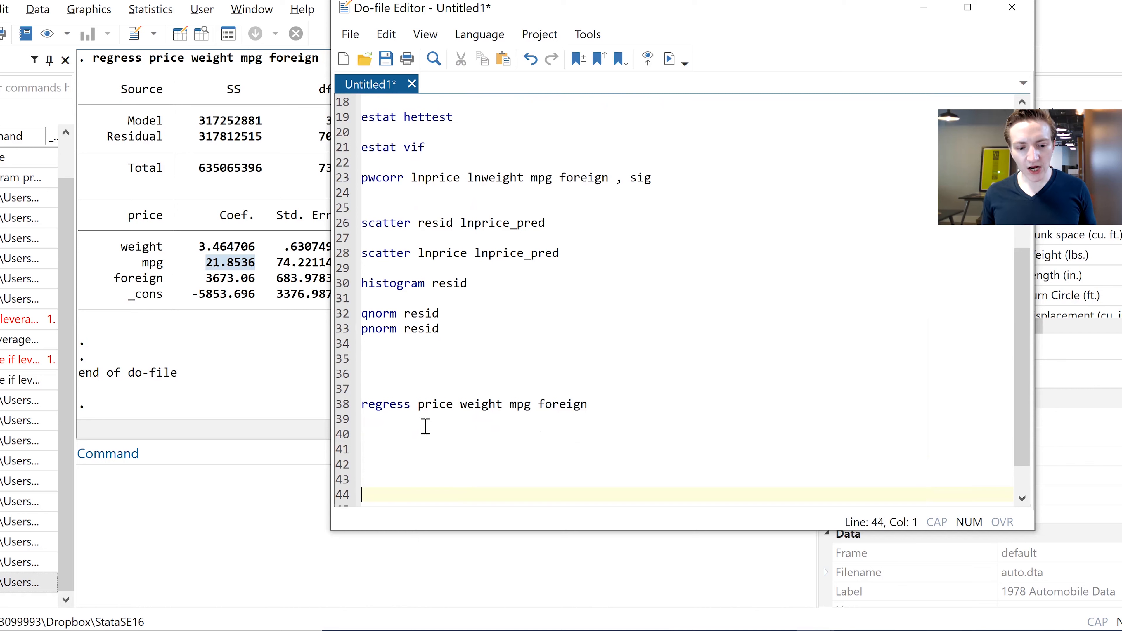
text(predict )
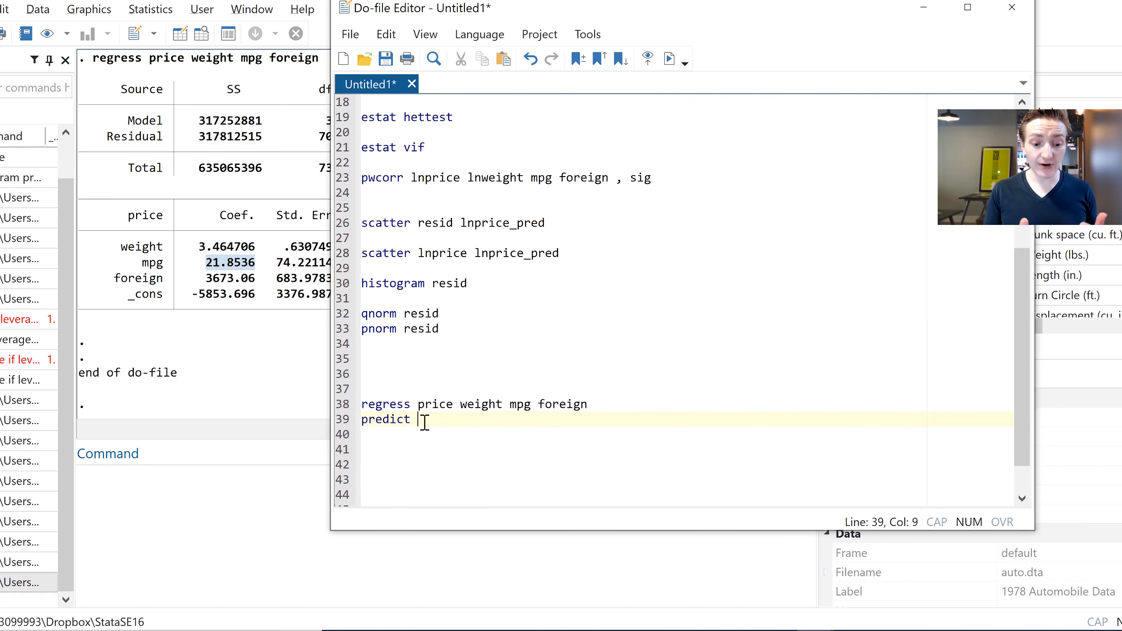
text(resid2, )
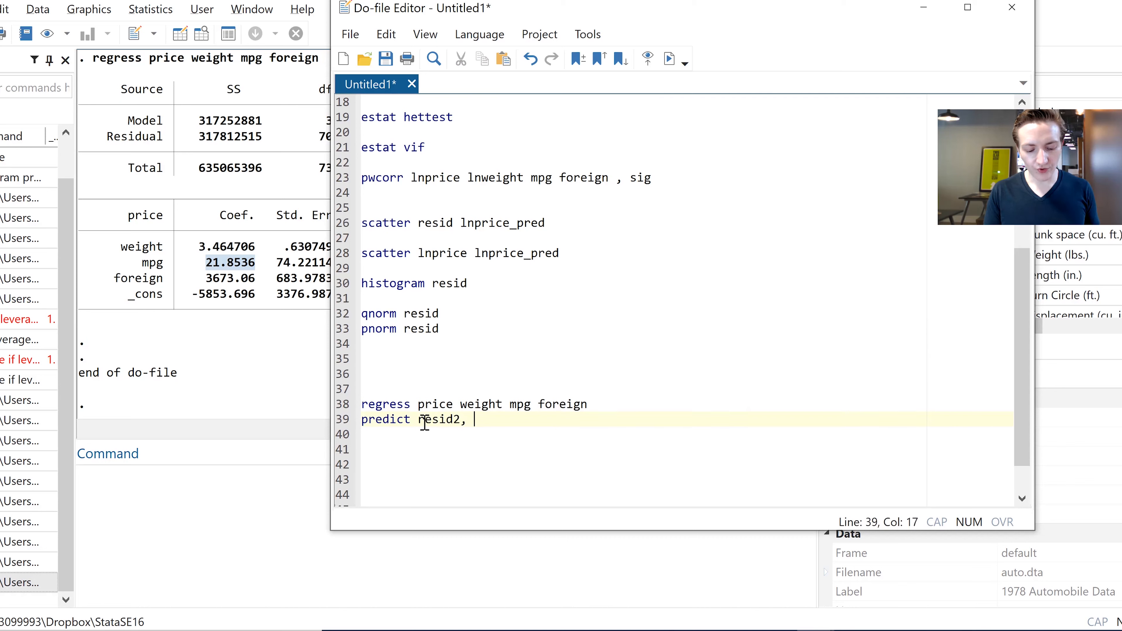
text(resid2)
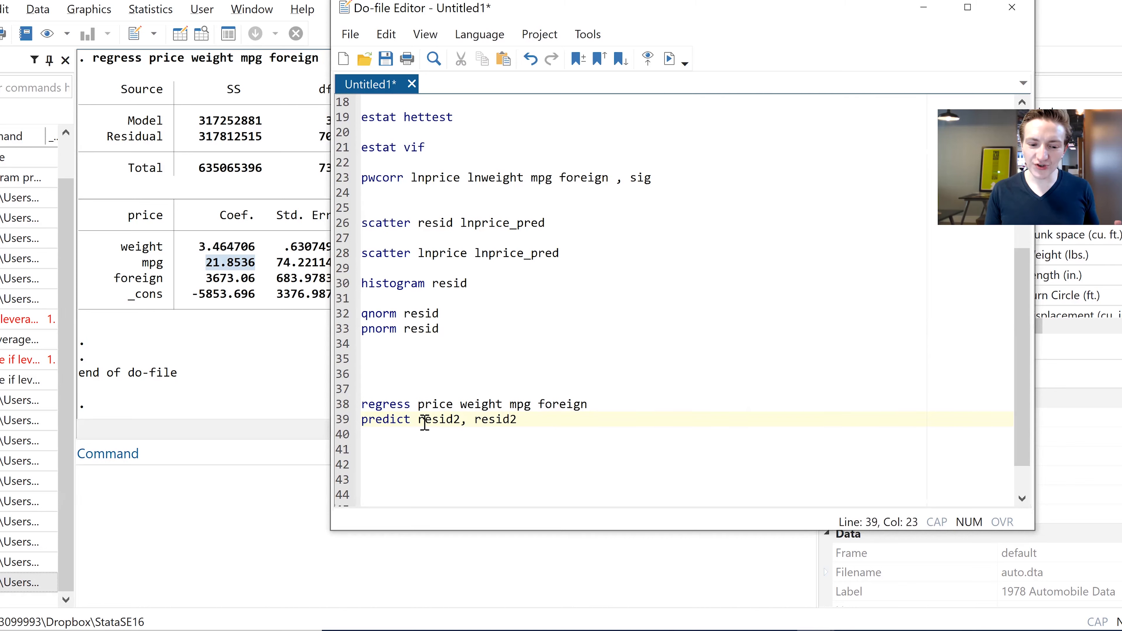
key(BackSpace)
Add the line "predict xb2, xb" directly below the resid2 prediction, leaving a blank line after it
key(Return)
text(predict xb2)
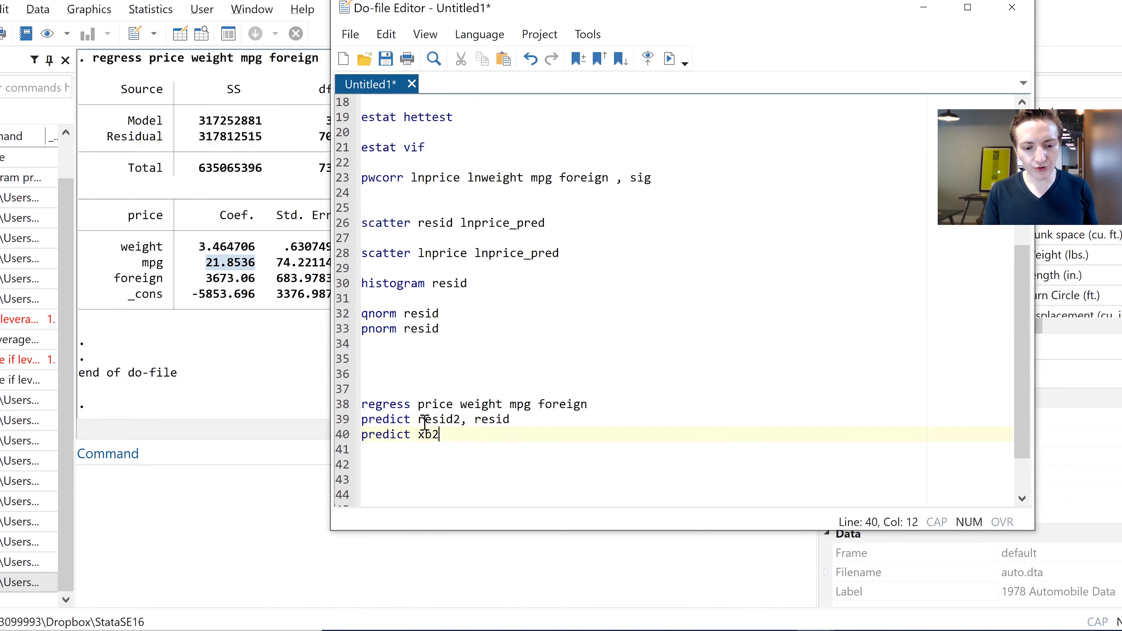
text(, xb2)
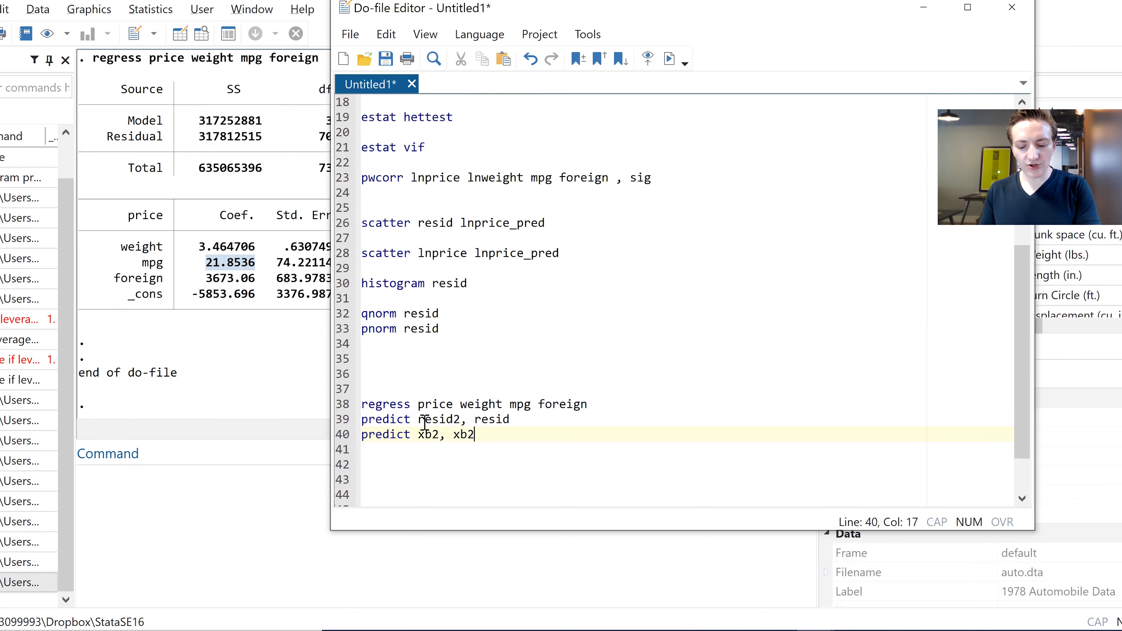
key(BackSpace)
key(Return)
key(Return)
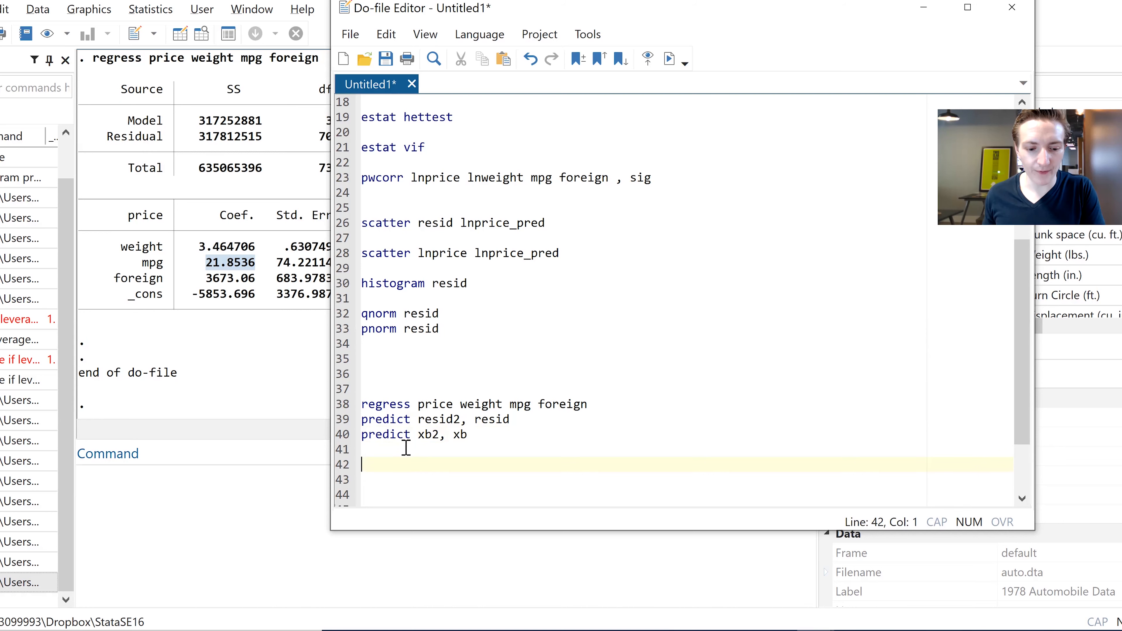
Run only the two predict lines that generate resid2 and xb2
click(341, 431)
drag(341, 428, 341, 419)
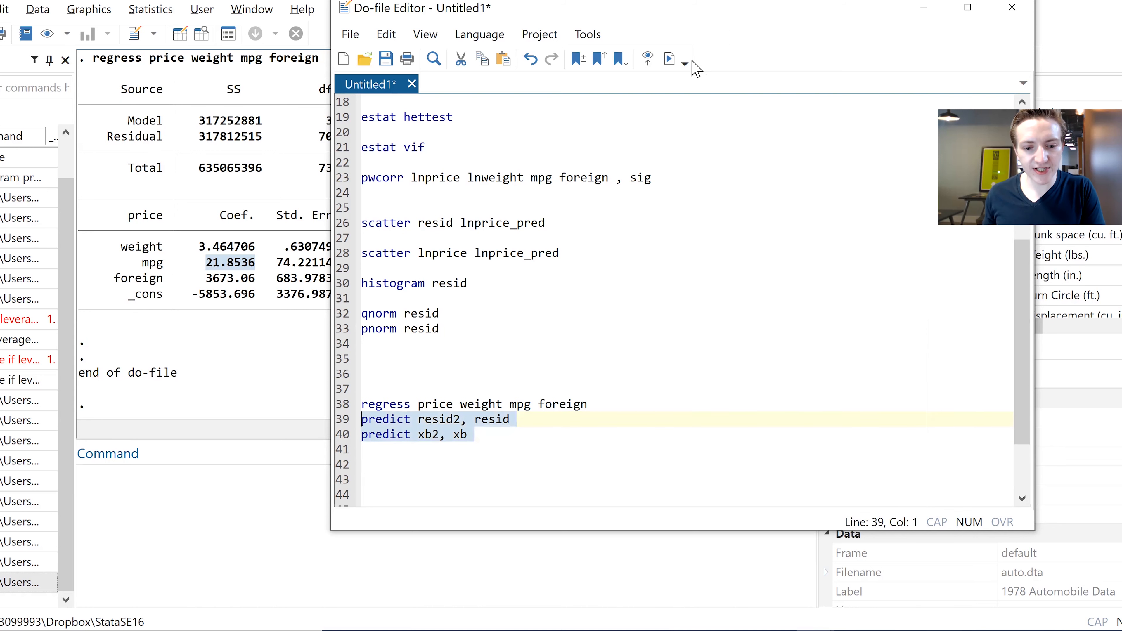
click(669, 57)
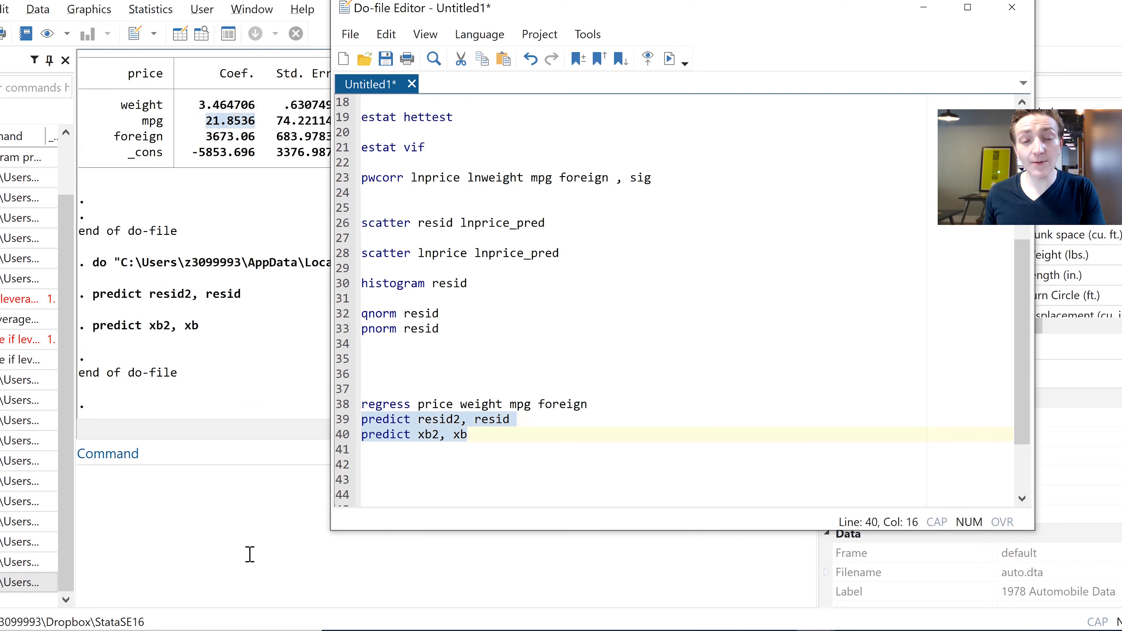
Add the line "scatter price xb2" on line 42 below the two predict commands
click(416, 460)
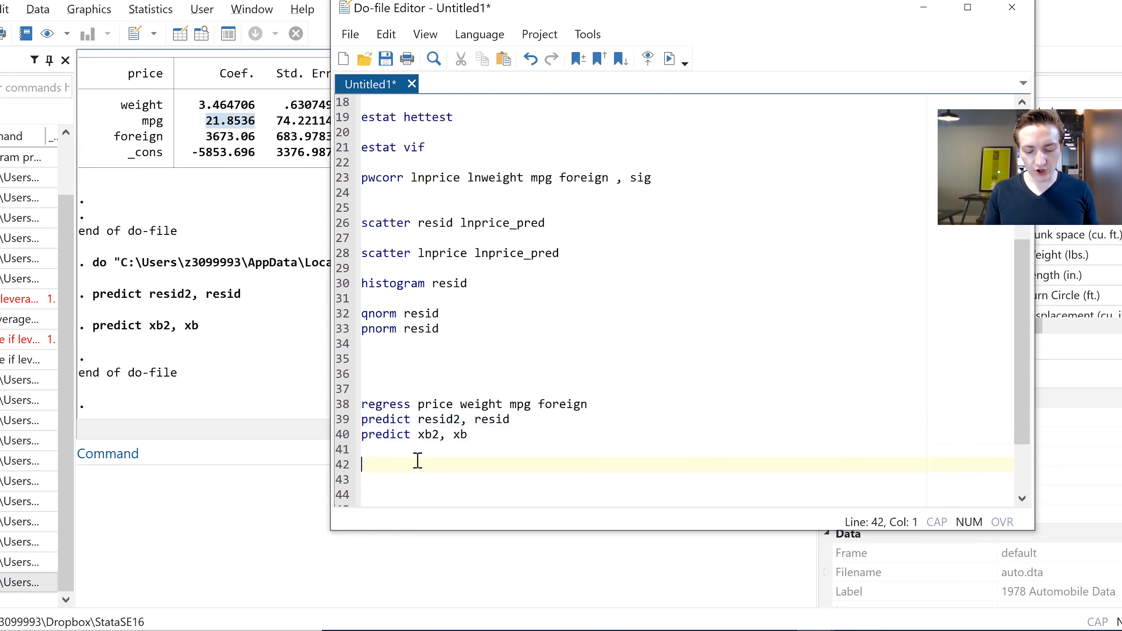
text(scatter )
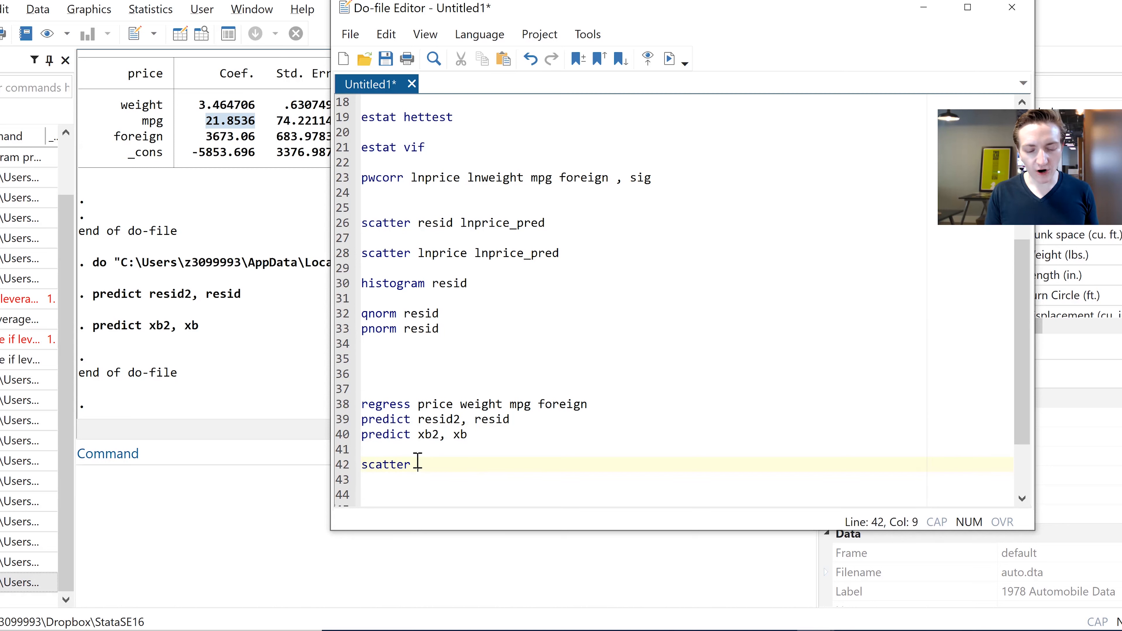
text(xb2)
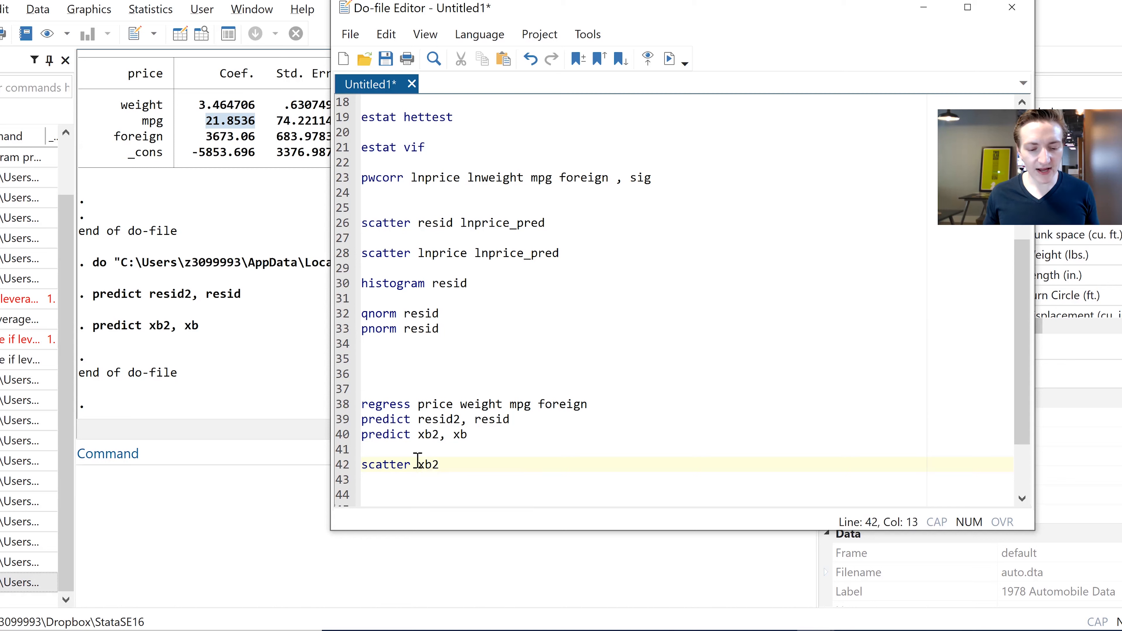
click(418, 463)
text(price)
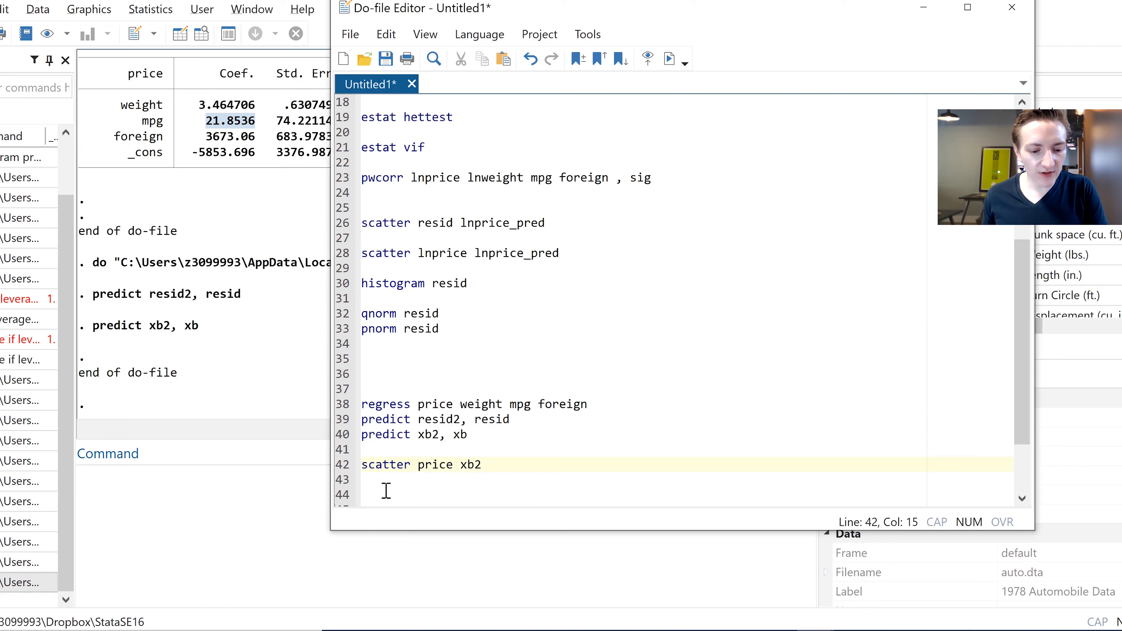
Run only the scatter price xb2 line, inspect the graph of price against the linear prediction, and close it
click(349, 464)
click(676, 54)
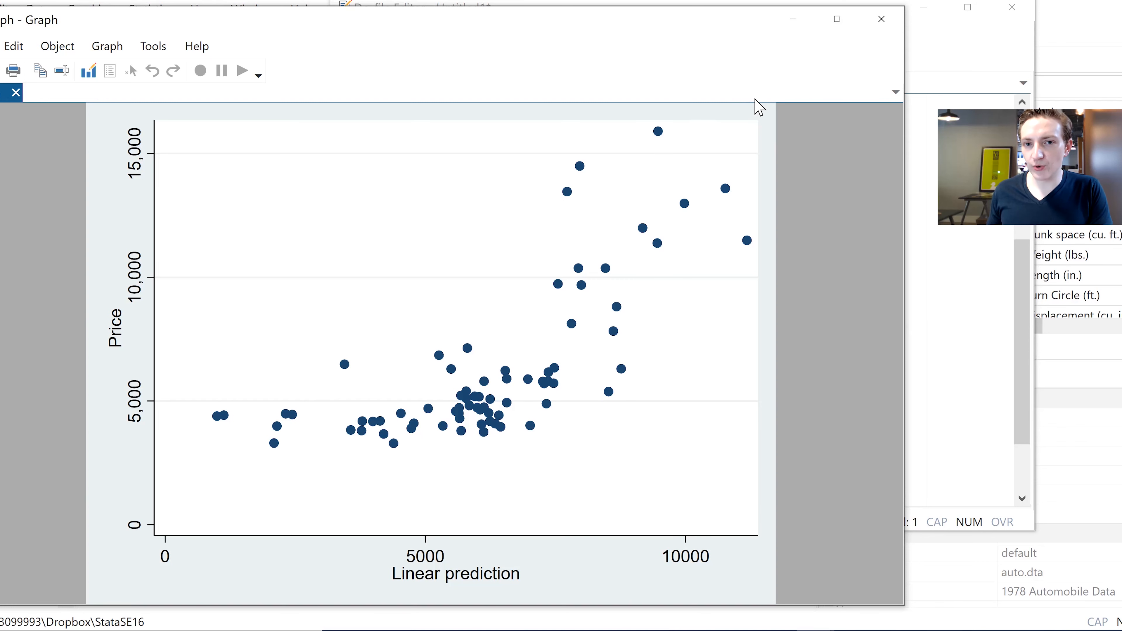
click(882, 20)
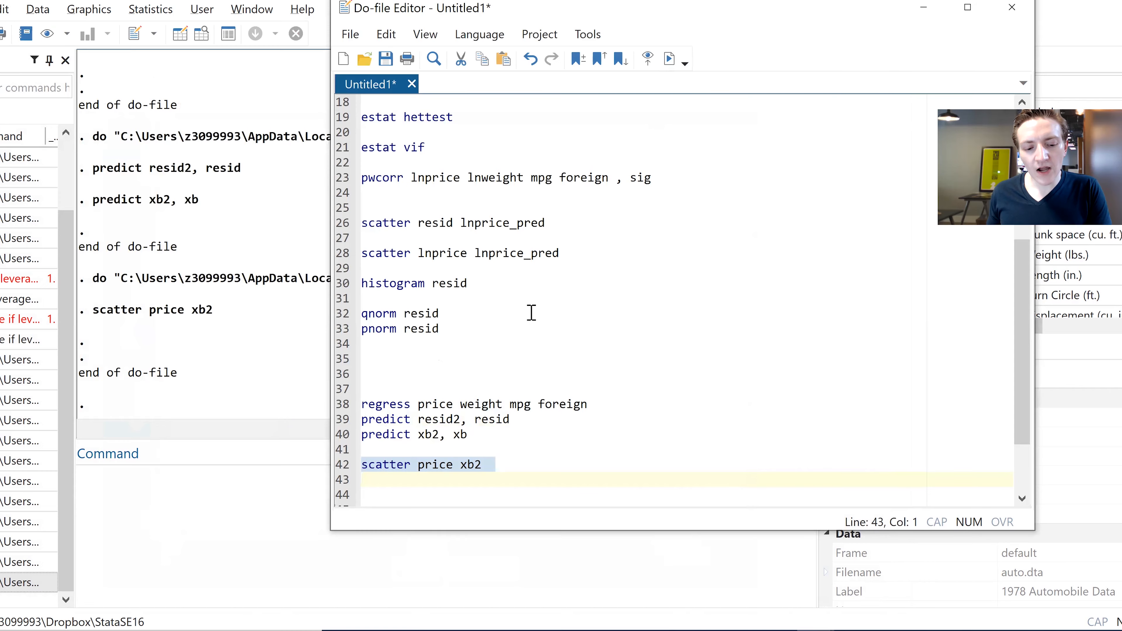
Copy the regress lnprice command from line 9, and start a section at line 46 with a row of asterisks and the comment "*changes"
scroll(532, 312, up, 6)
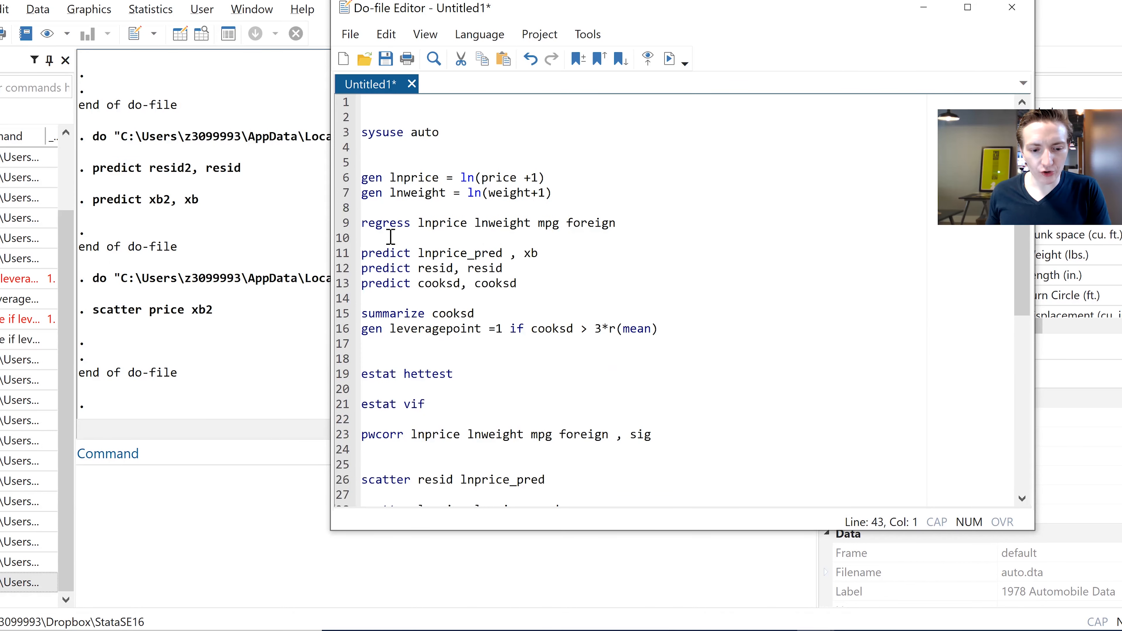
click(341, 224)
key(ctrl+c)
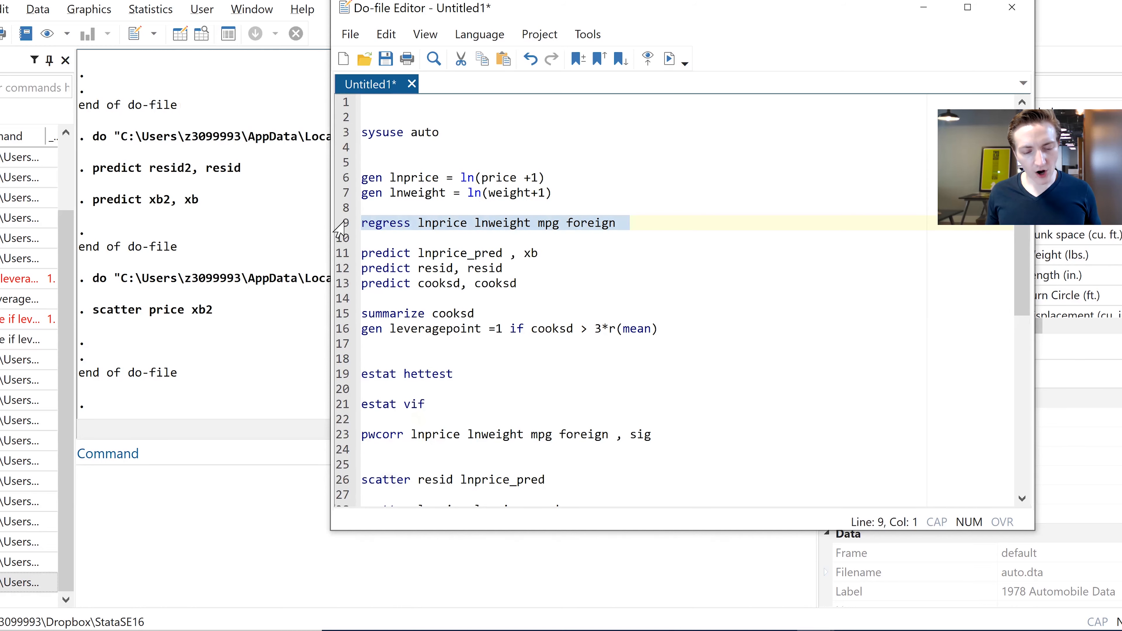
scroll(584, 418, down, 8)
click(506, 434)
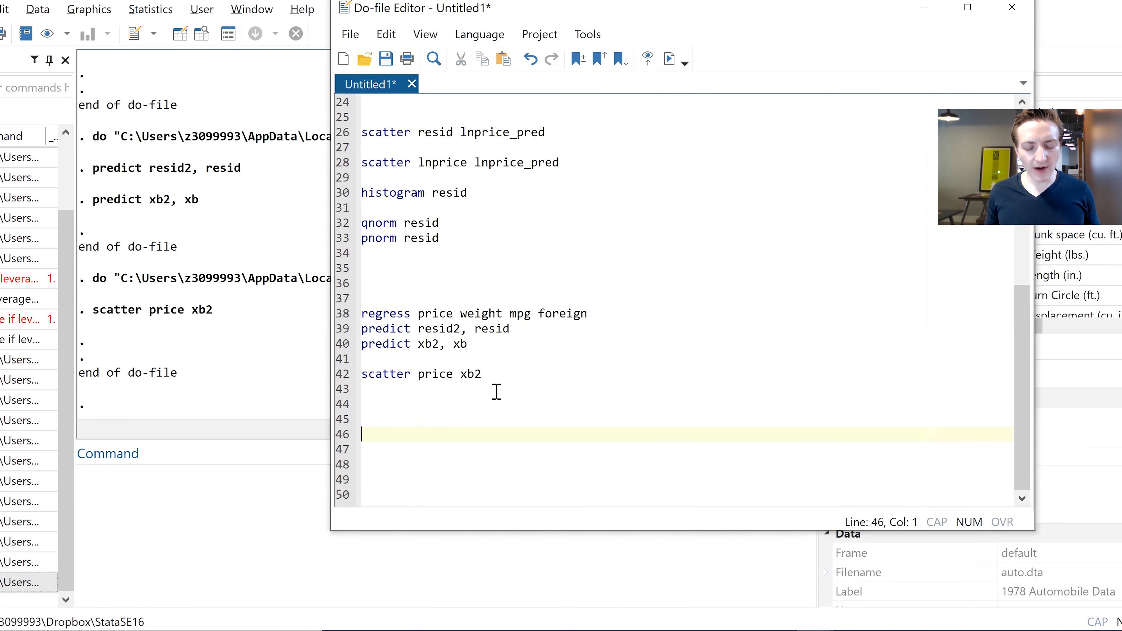
text(*******************)
key(Return)
text(*changes)
key(Return)
key(Return)
key(Return)
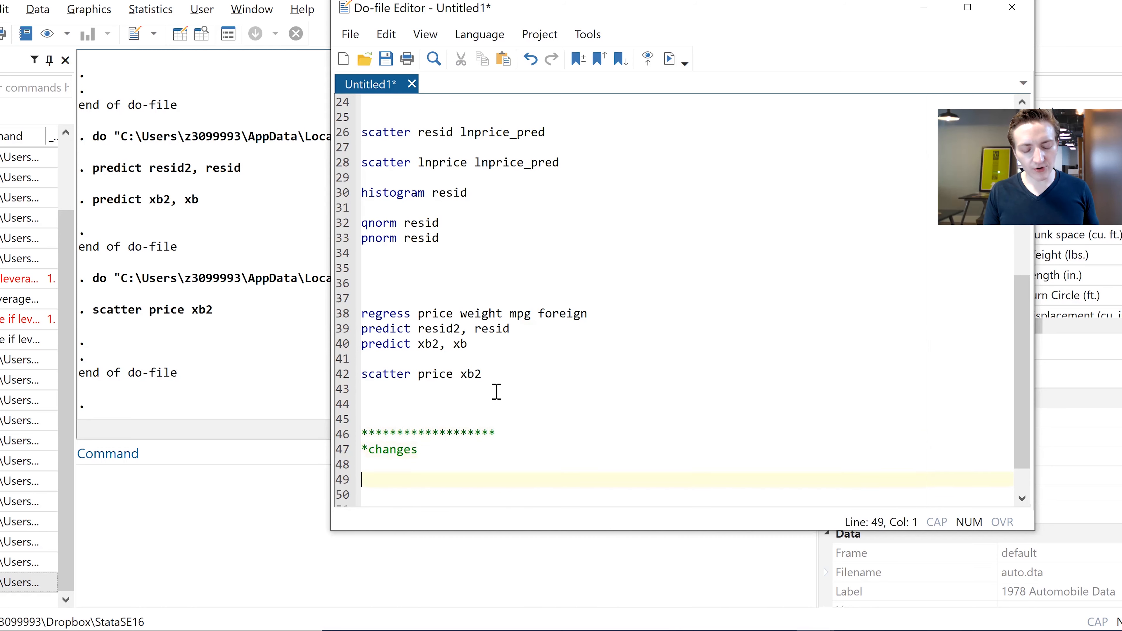
Paste the copied regression under the changes comment and extend it to "regress lnprice lnweight mpg foreign , robust"
key(ctrl+v)
scroll(498, 391, down, 2)
click(650, 419)
text(, robust)
key(Return)
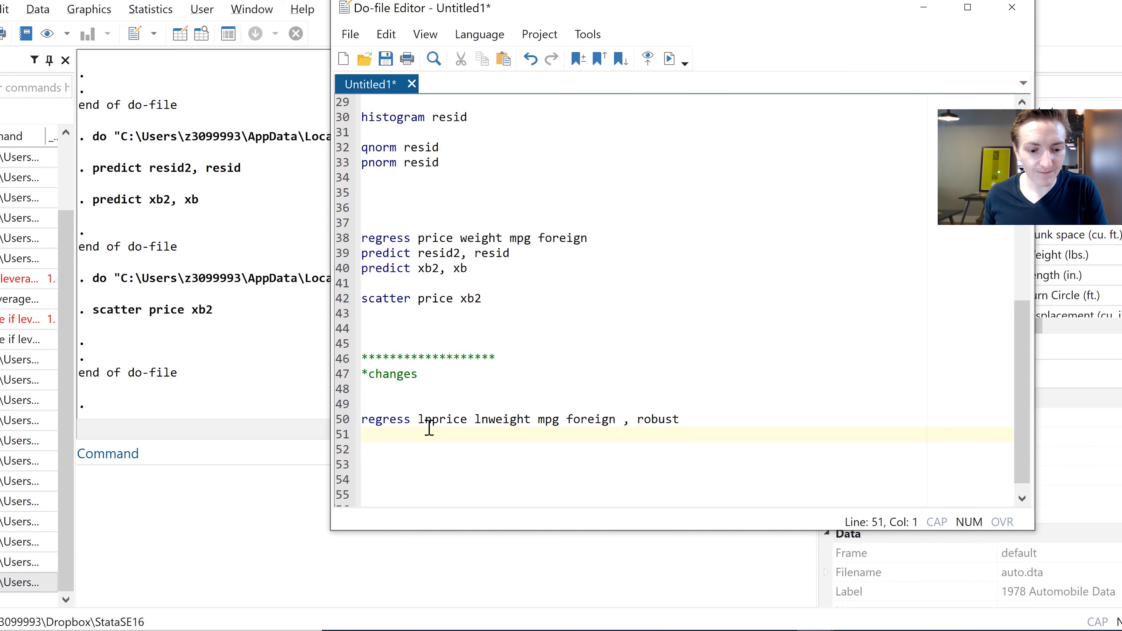
Run only the robust lnprice regression and examine its coefficient table, highlighting the coefficient rows and p-values
drag(431, 431, 335, 416)
click(679, 64)
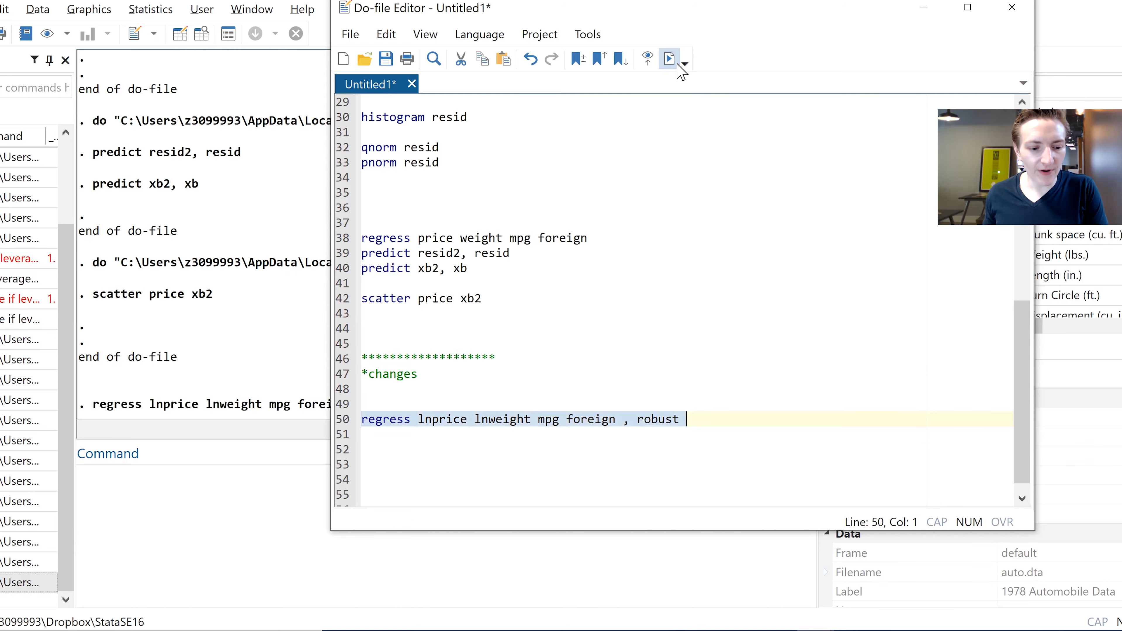
click(269, 270)
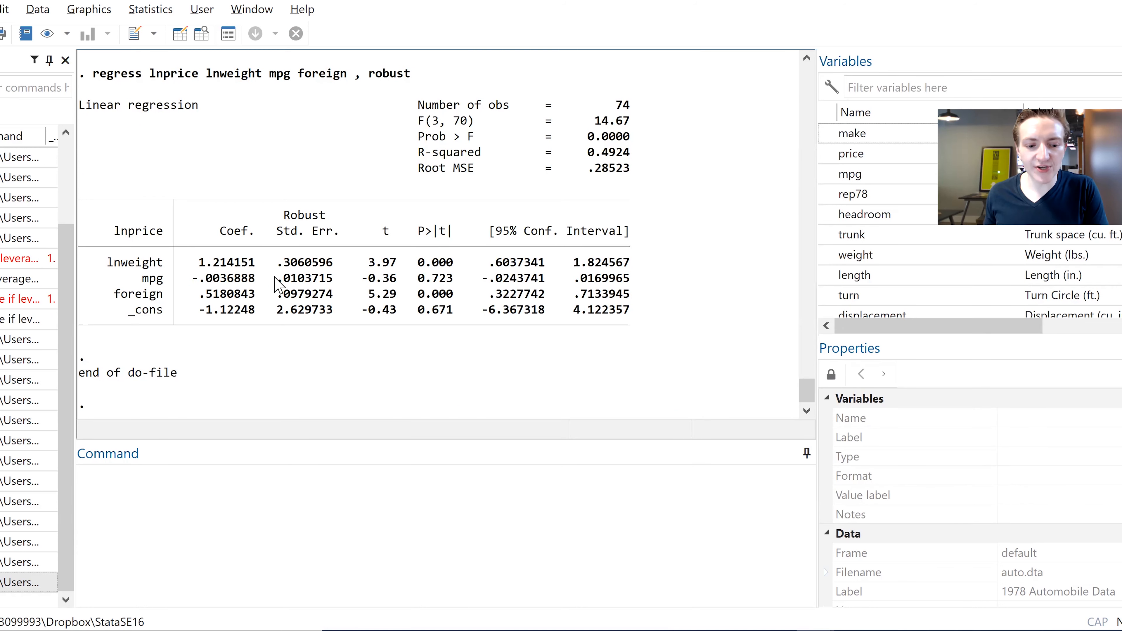
drag(88, 263, 647, 311)
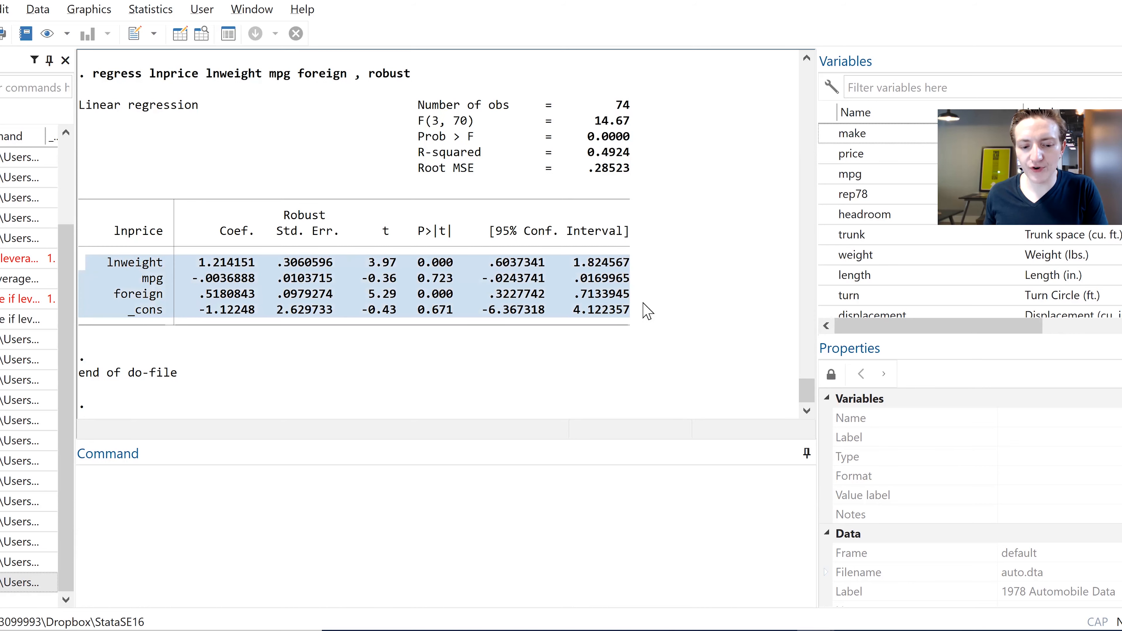
click(442, 280)
drag(455, 279, 420, 318)
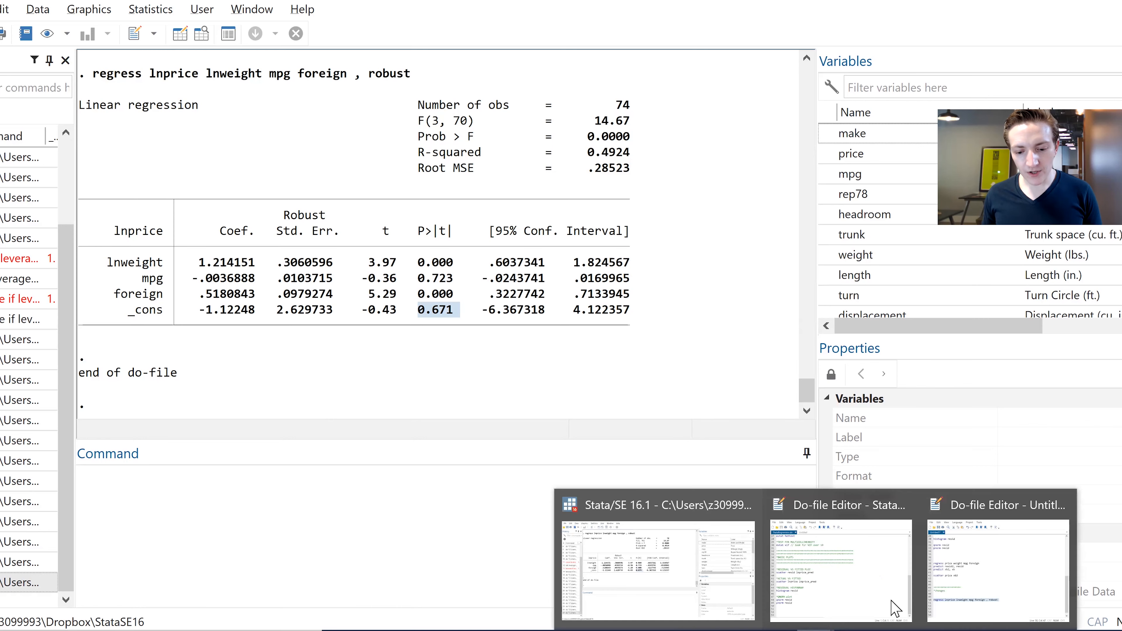
Return to the do-file, undo the robust option on line 50, and enter ", robust" there again
click(1009, 572)
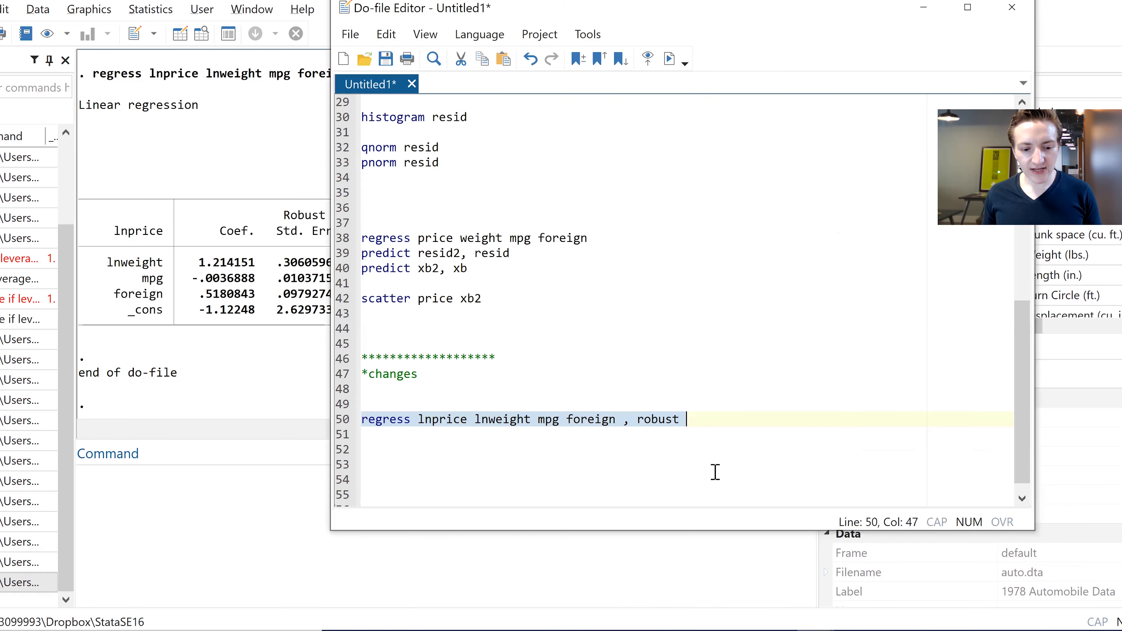
click(579, 451)
key(Up)
key(shift+Up)
key(ctrl+z)
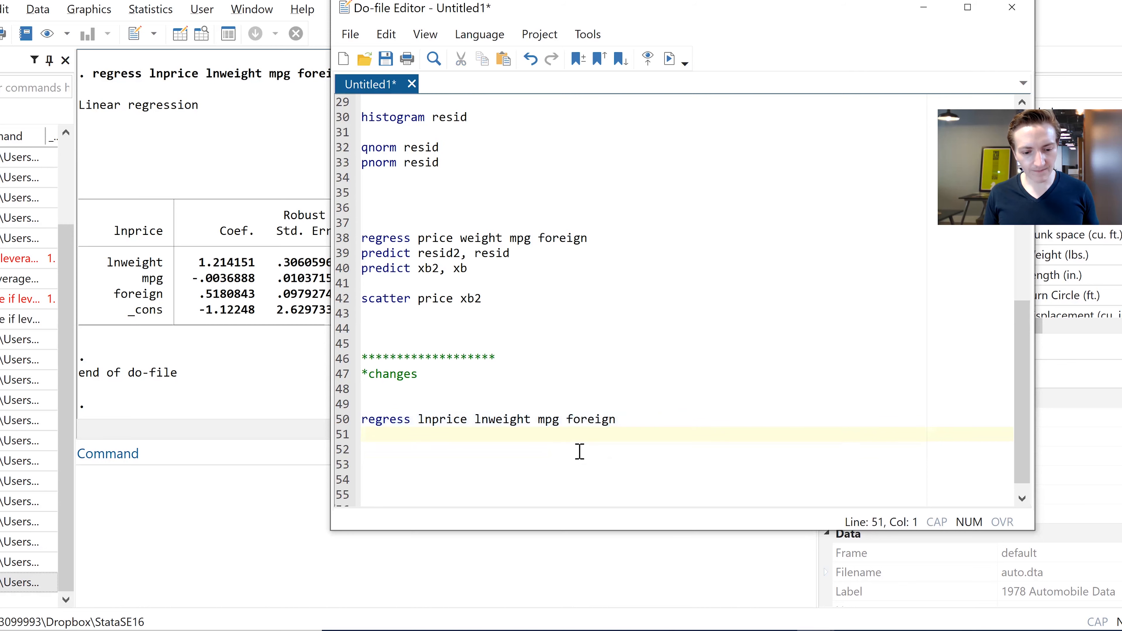
key(Left)
text(, robust)
key(Return)
Duplicate the robust regression line onto line 52, leaving one blank line between the two commands
key(shift+Up)
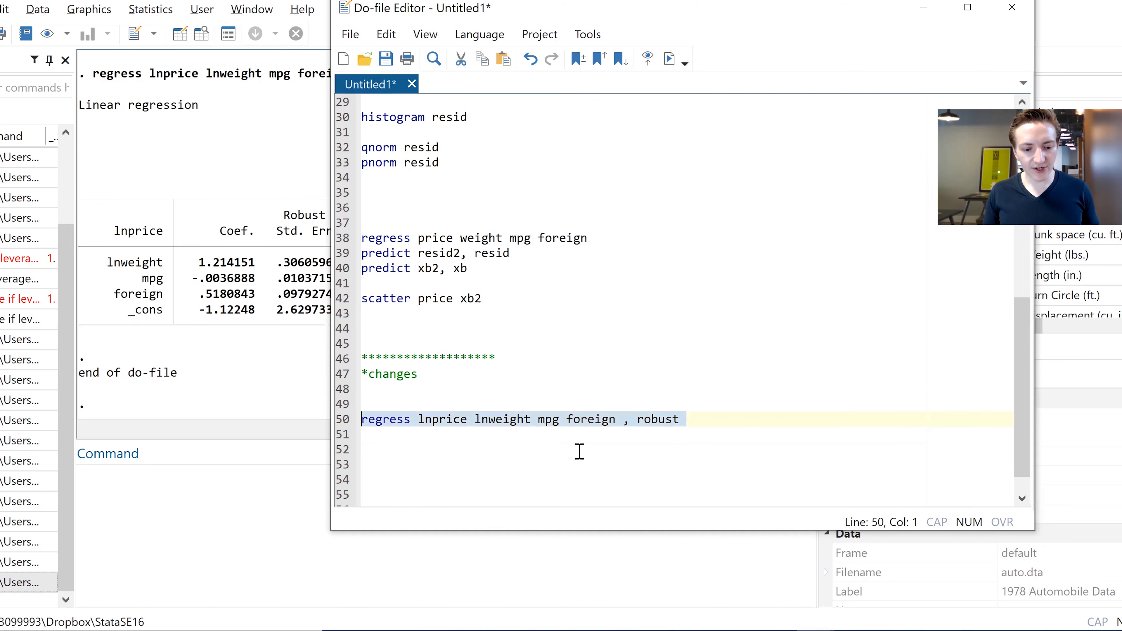
key(ctrl+c)
key(Down)
key(Down)
key(ctrl+v)
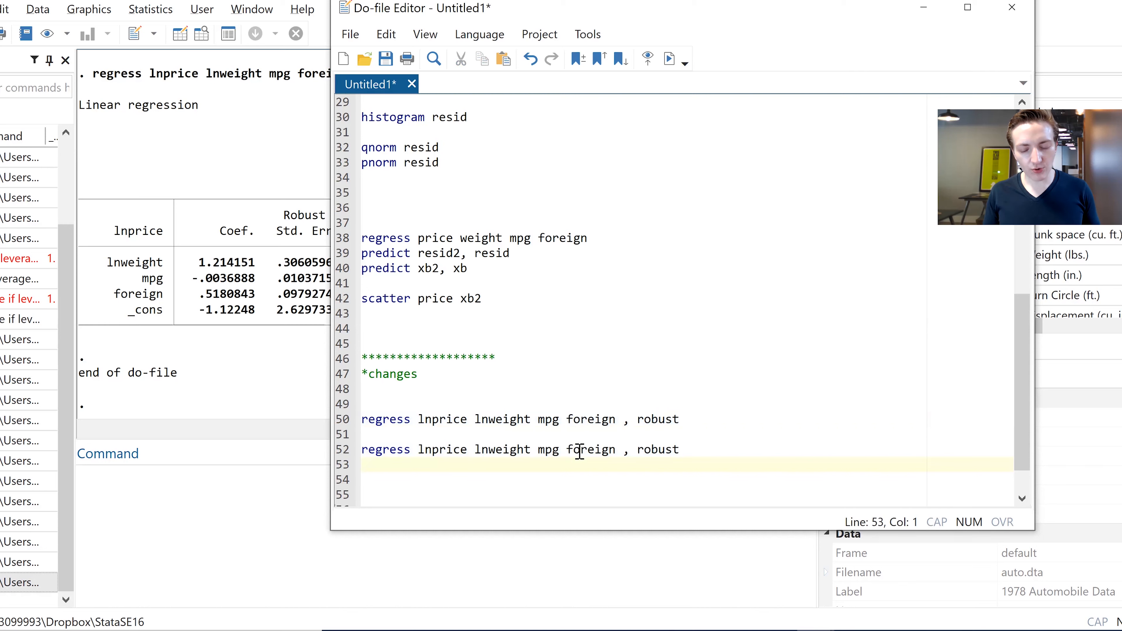
Append "cluster(foreign)" to the duplicated regression so it ends with ", robust cluster(foreign)"
key(BackSpace)
text(clust)
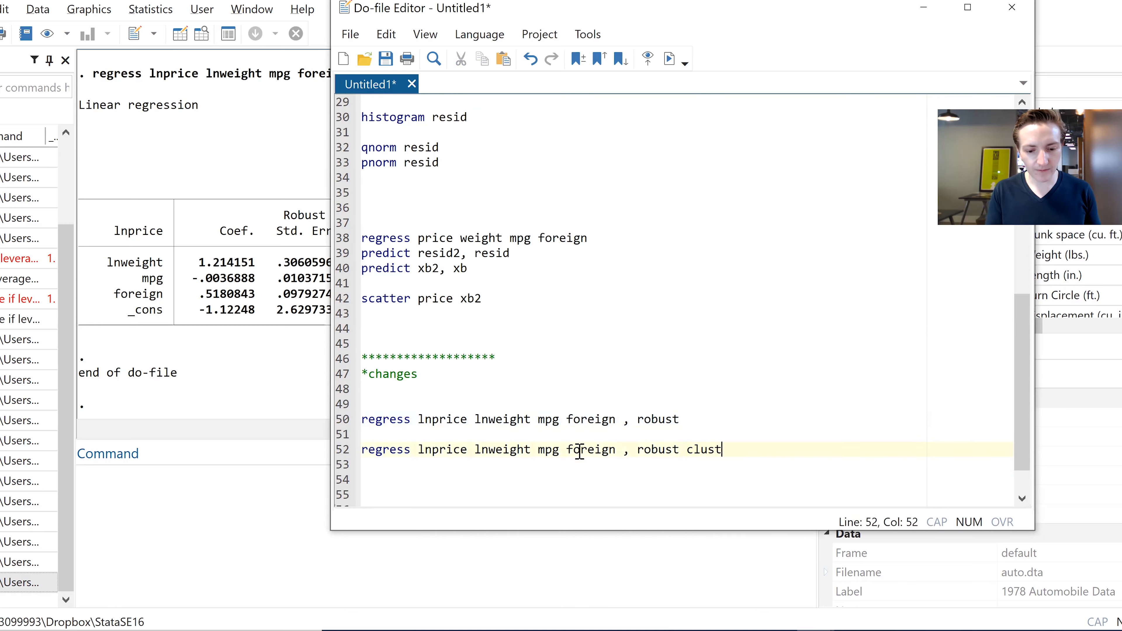
text(er(foreigh)
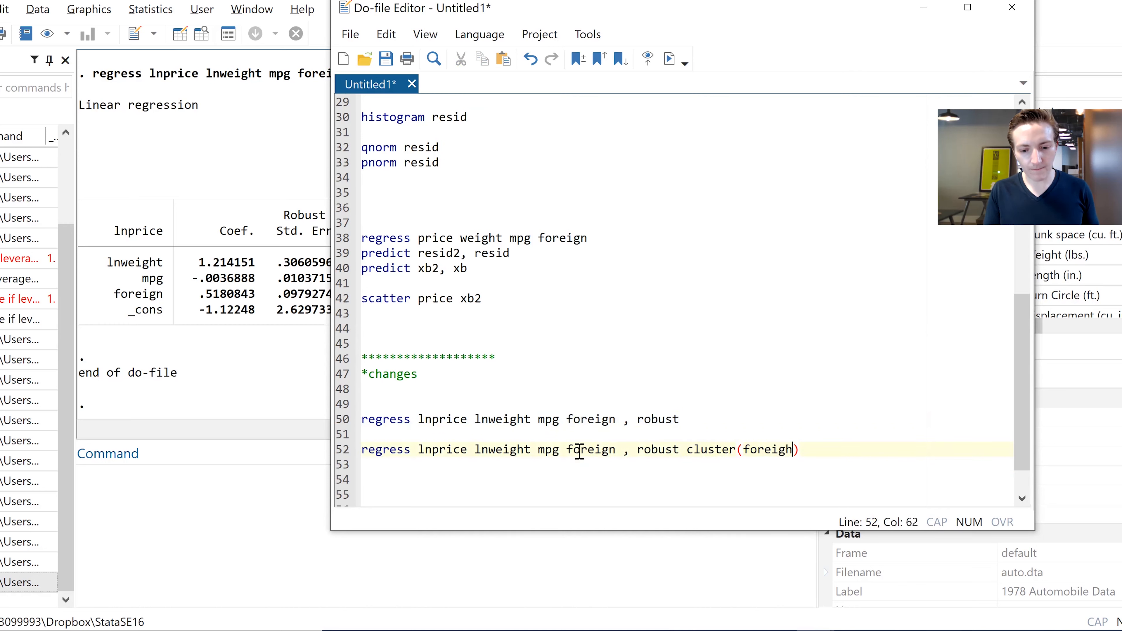
key(BackSpace)
text(n)
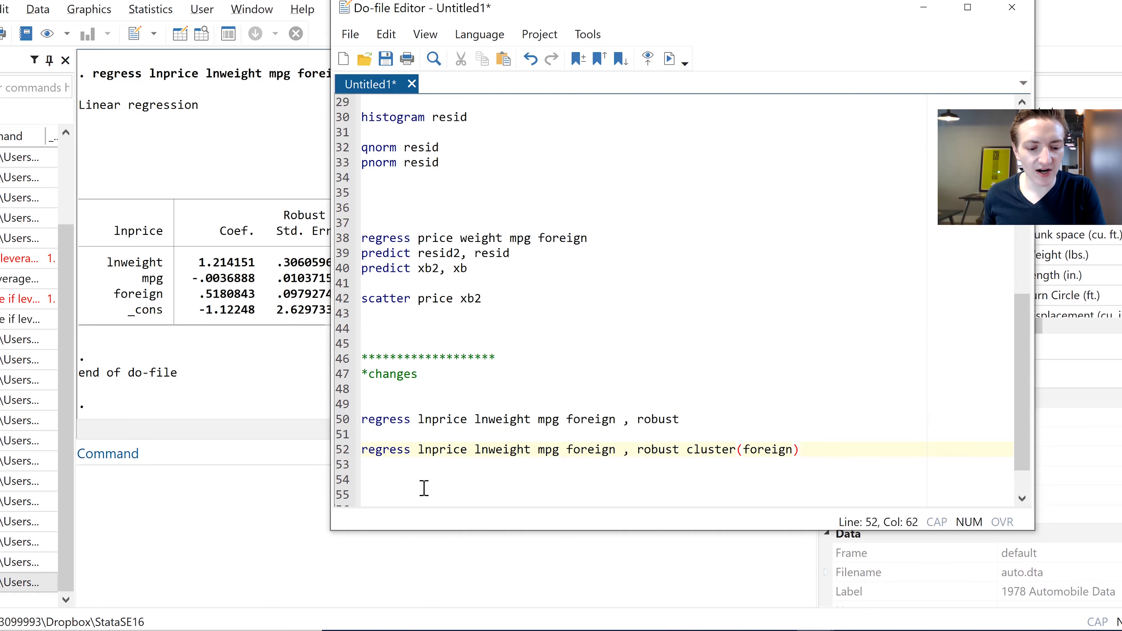
Run only the cluster(foreign) regression and examine its coefficient table, highlighting the p-values of lnweight and foreign
click(354, 450)
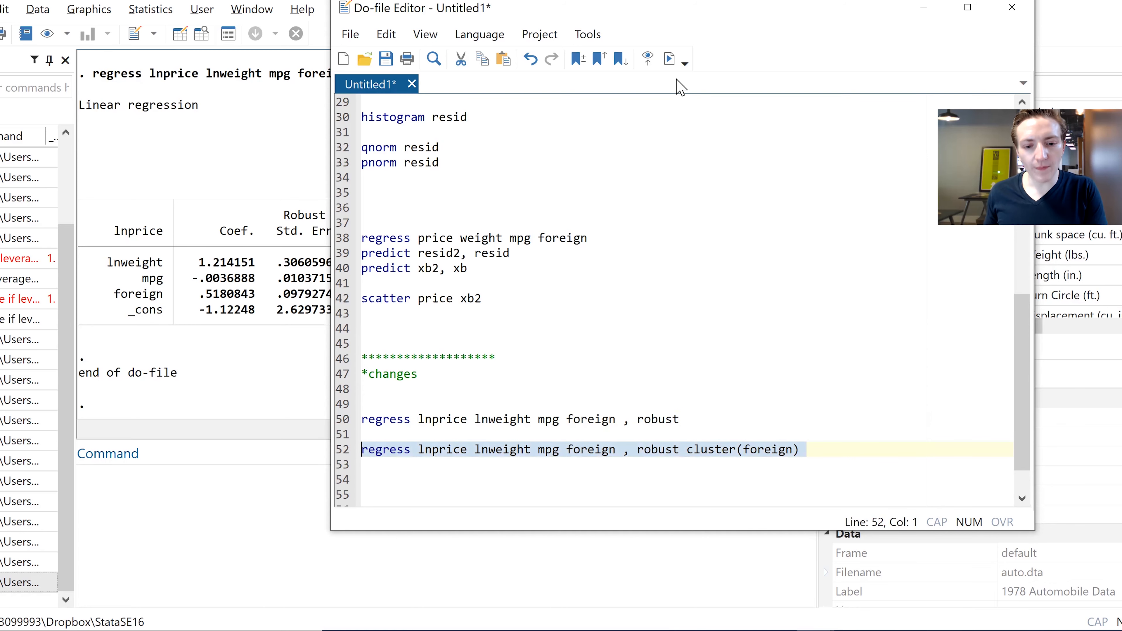
click(668, 66)
click(294, 256)
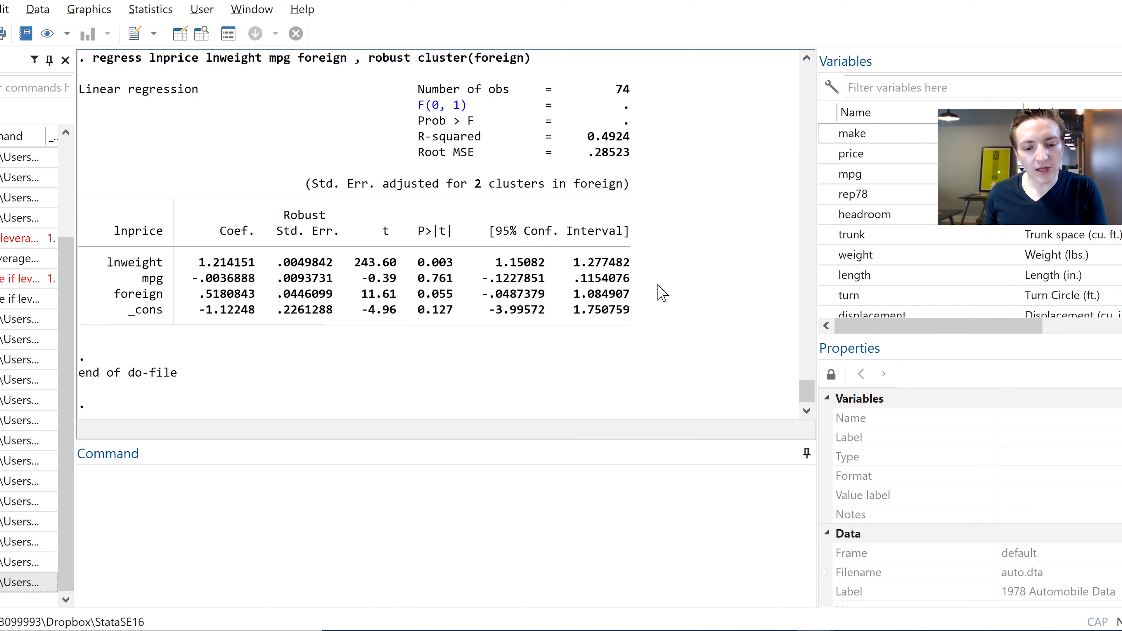
drag(649, 313, 160, 274)
drag(72, 266, 81, 262)
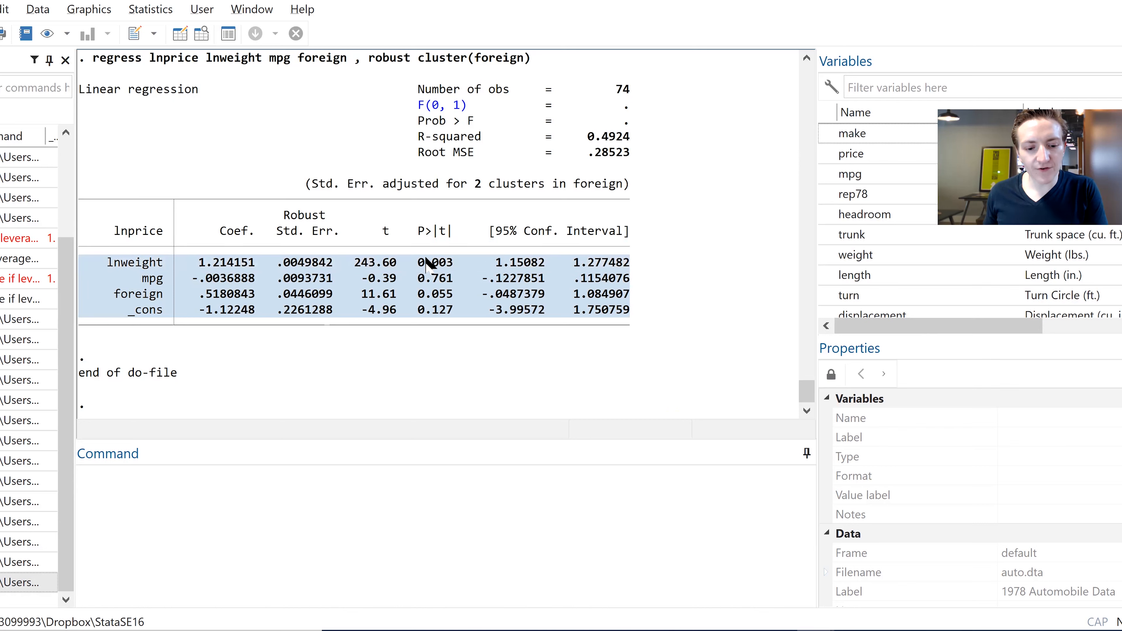
click(419, 265)
drag(417, 263, 453, 266)
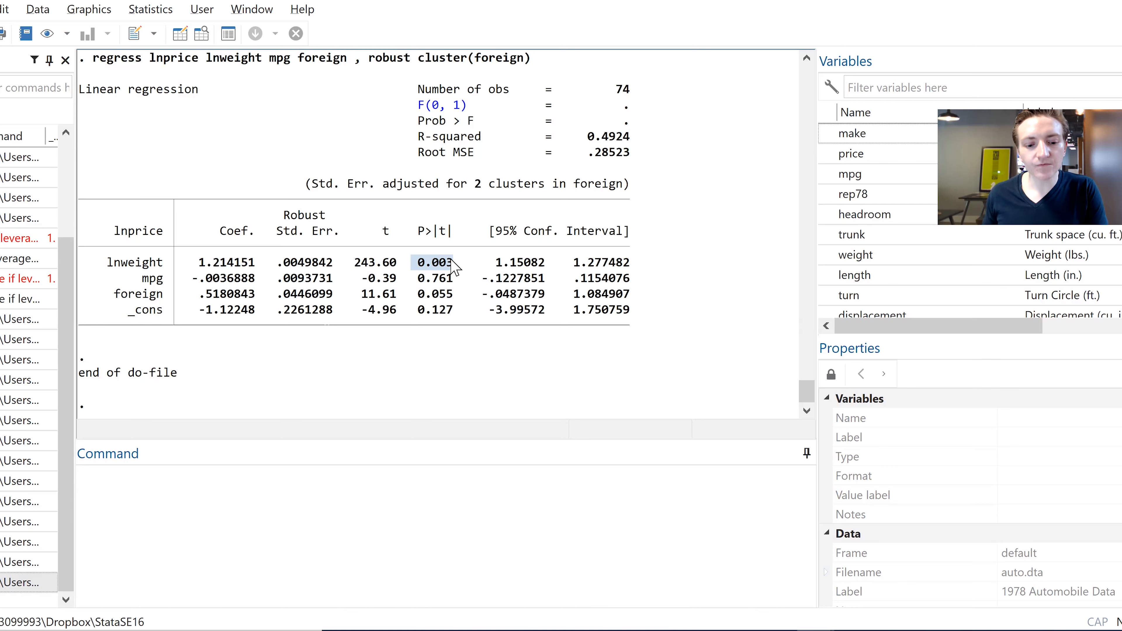
drag(460, 268, 418, 269)
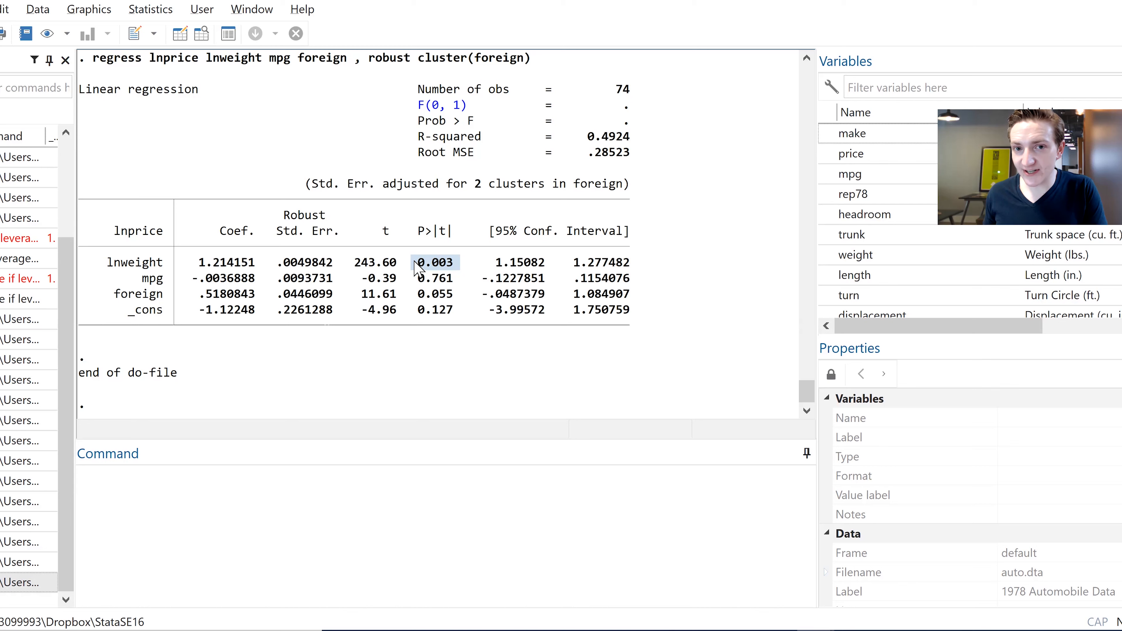
drag(460, 295, 414, 295)
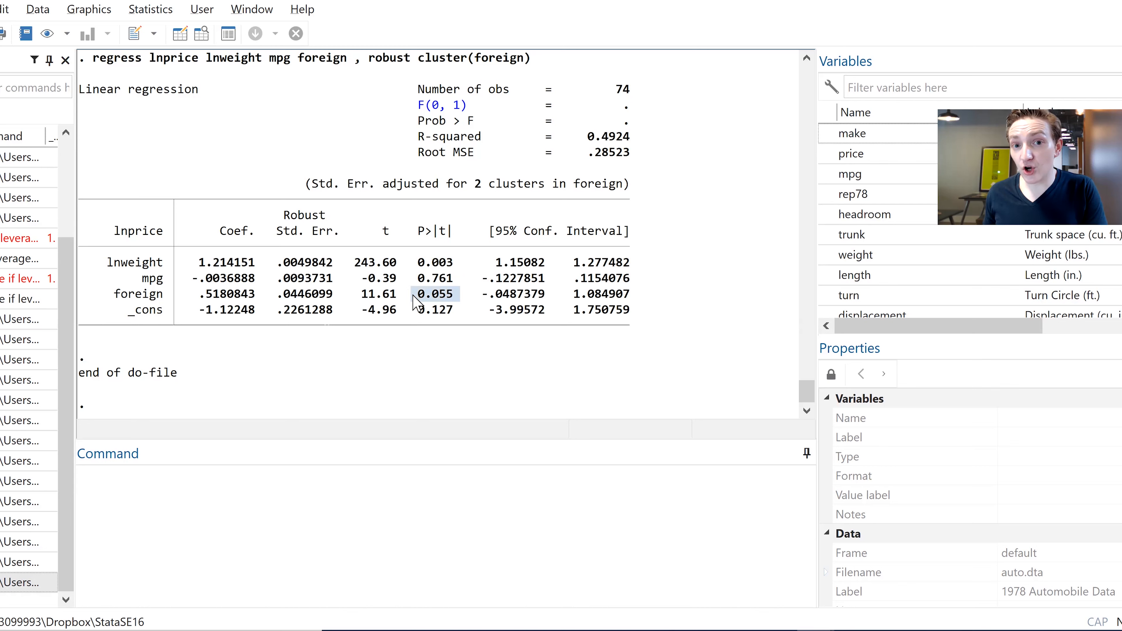